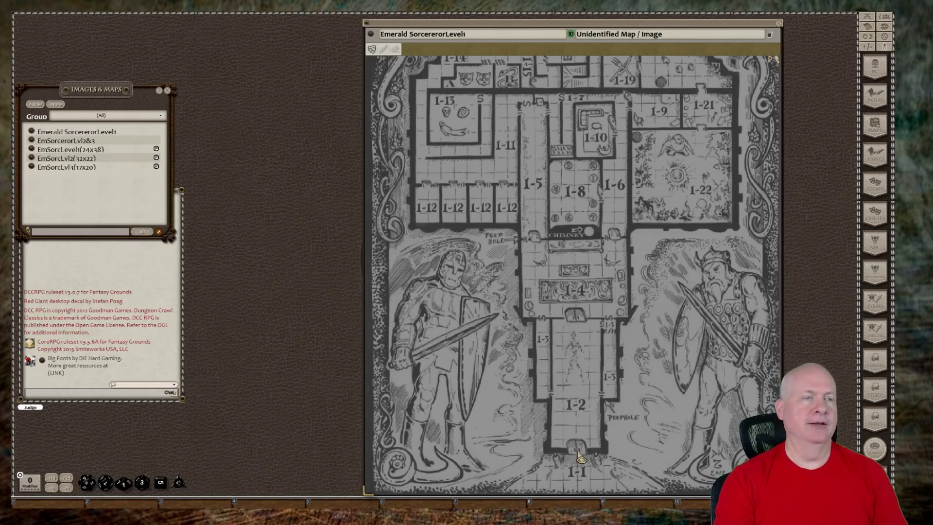
mouse_move(506, 491)
mouse_down()
mouse_move(556, 456)
mouse_move(603, 462)
mouse_move(662, 488)
mouse_move(675, 506)
mouse_up()
key(shift)
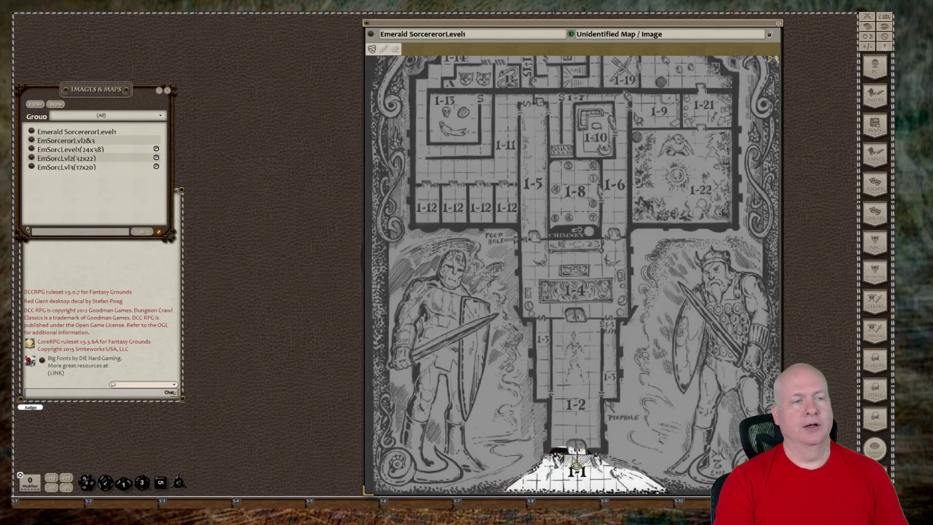
mouse_move(572, 459)
mouse_down()
mouse_move(571, 444)
mouse_move(587, 441)
mouse_move(589, 465)
mouse_up()
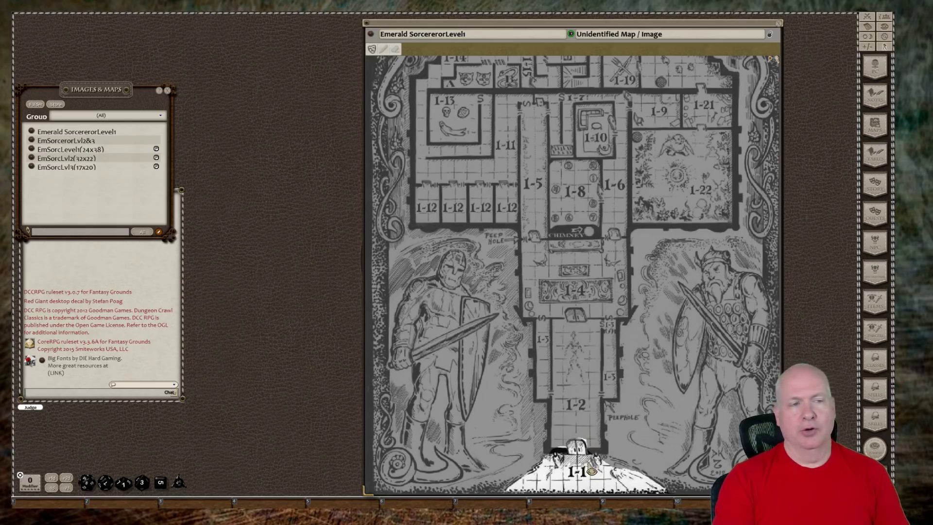
mouse_move(549, 450)
mouse_down()
mouse_move(554, 318)
mouse_move(609, 336)
mouse_up()
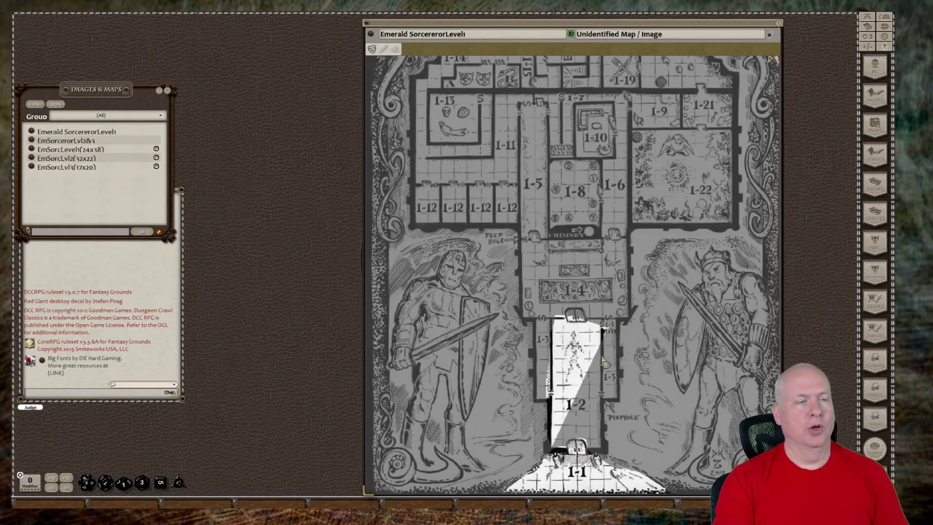
right_click(602, 405)
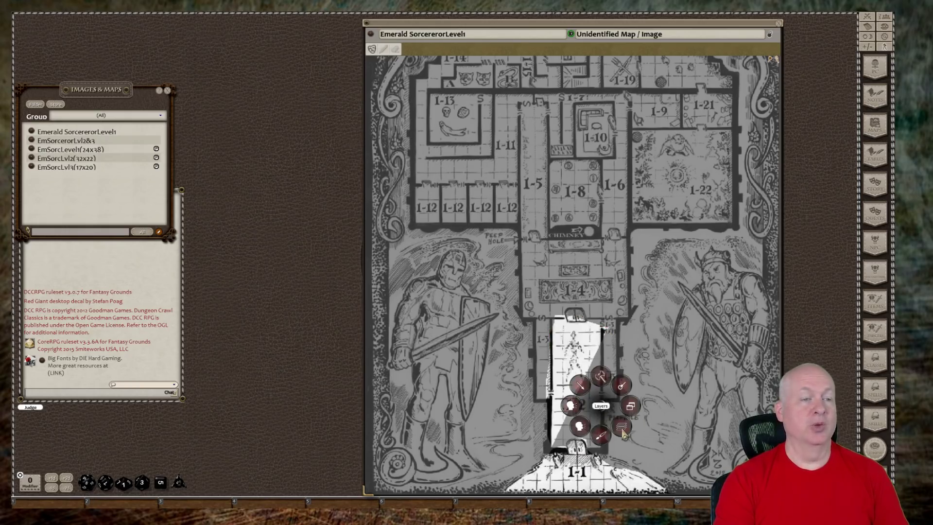
click(621, 427)
click(651, 427)
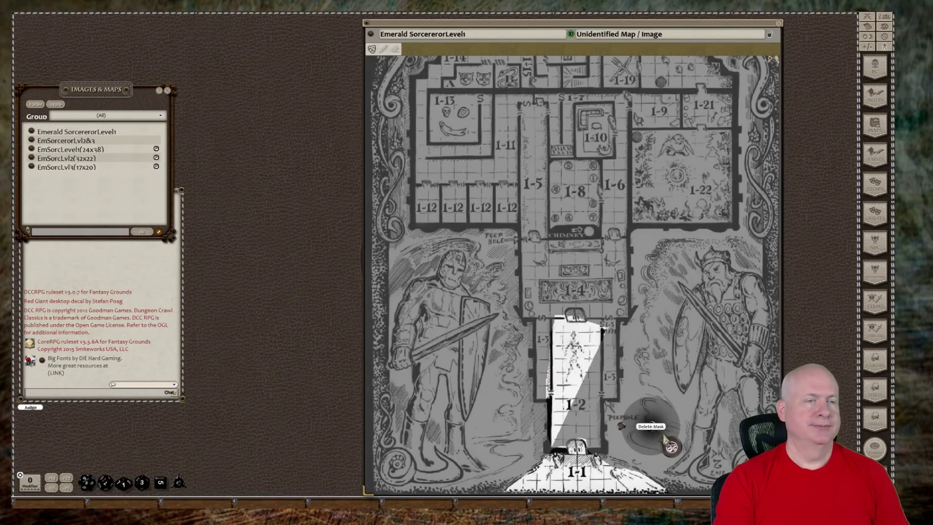
click(657, 431)
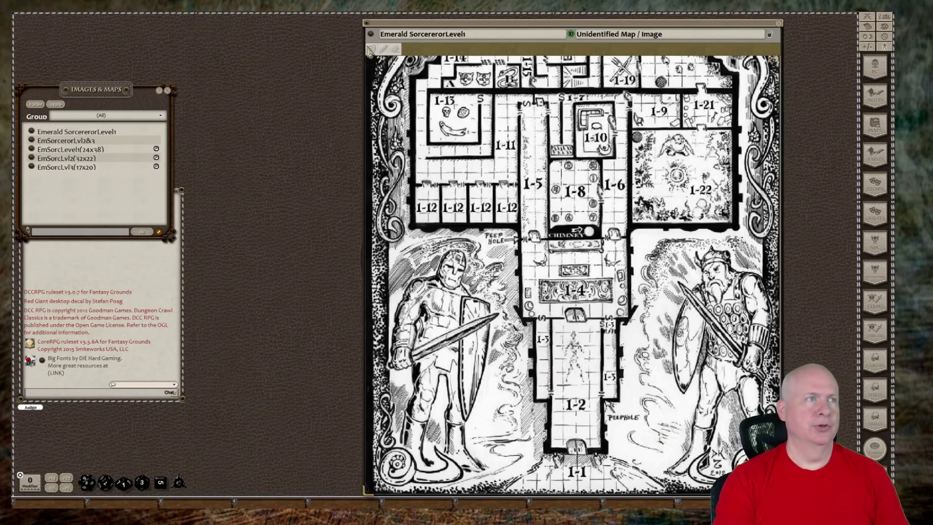
- Mask the Level 1 map again, then unmask entrance area 1-1 and the double door leading to 1-2
click(371, 50)
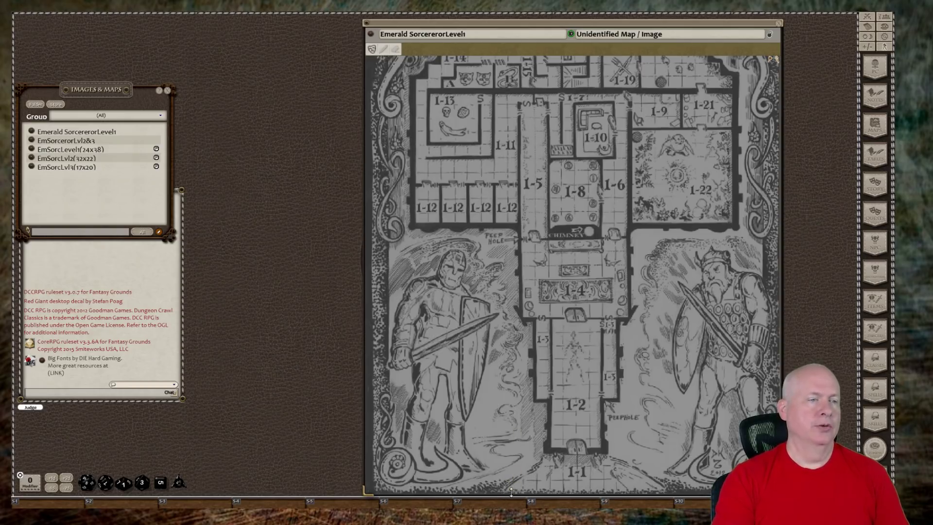
mouse_move(506, 490)
mouse_down()
mouse_move(567, 456)
mouse_move(603, 461)
mouse_move(665, 493)
mouse_move(676, 509)
mouse_up()
scroll(595, 469, up, 5)
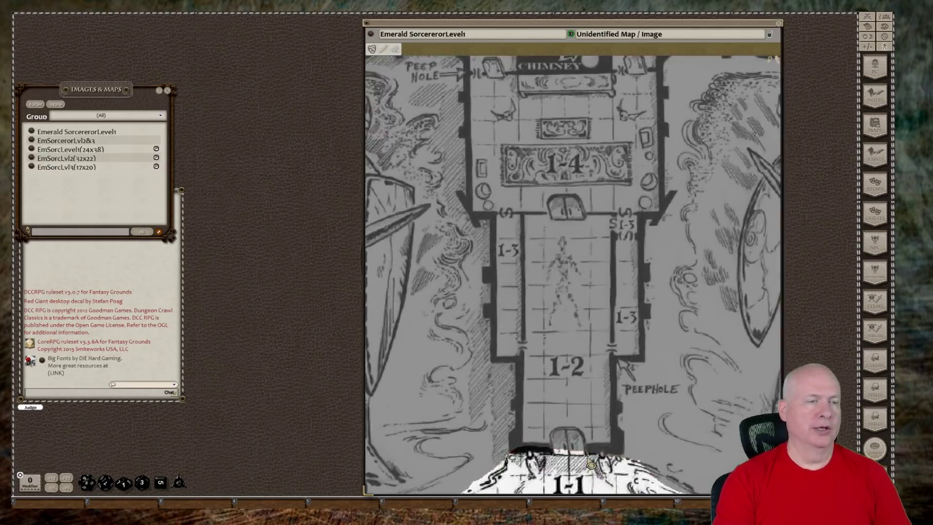
scroll(590, 464, up, 1)
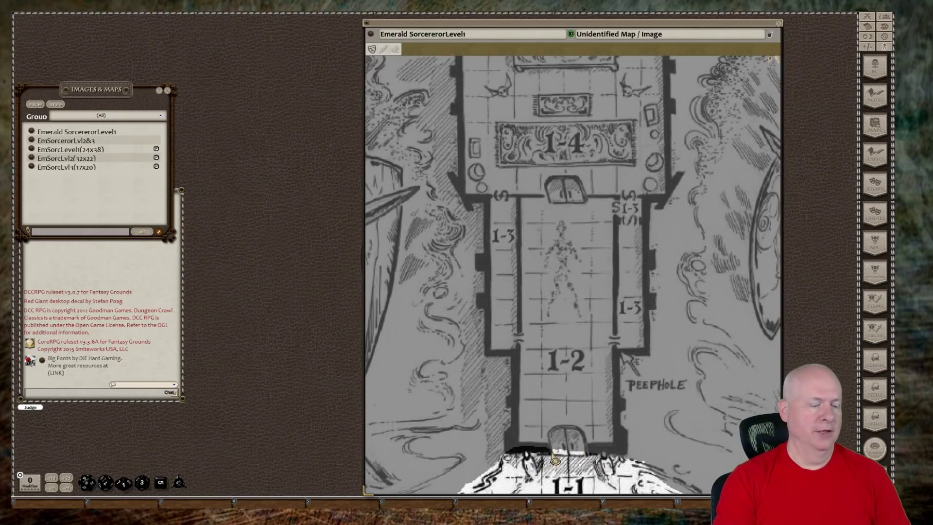
mouse_move(551, 443)
mouse_down()
mouse_move(550, 434)
mouse_move(583, 437)
mouse_move(596, 467)
mouse_up()
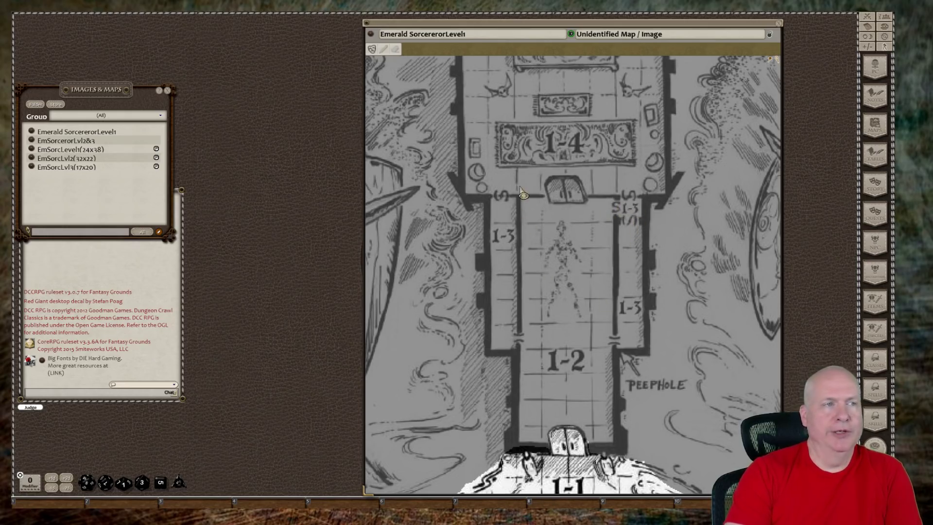
- Unmask the whole of hallway 1-2 and the double door at its far end towards 1-4
drag(519, 197, 611, 452)
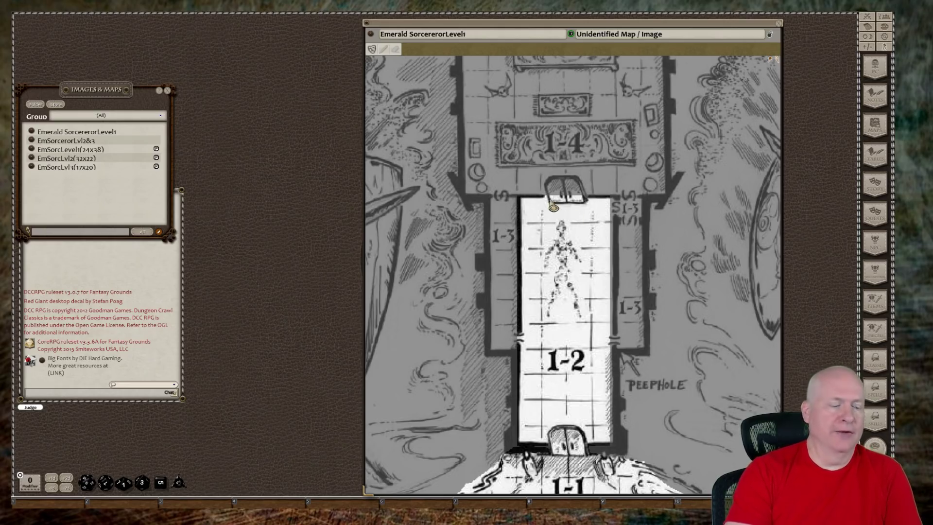
key(shift)
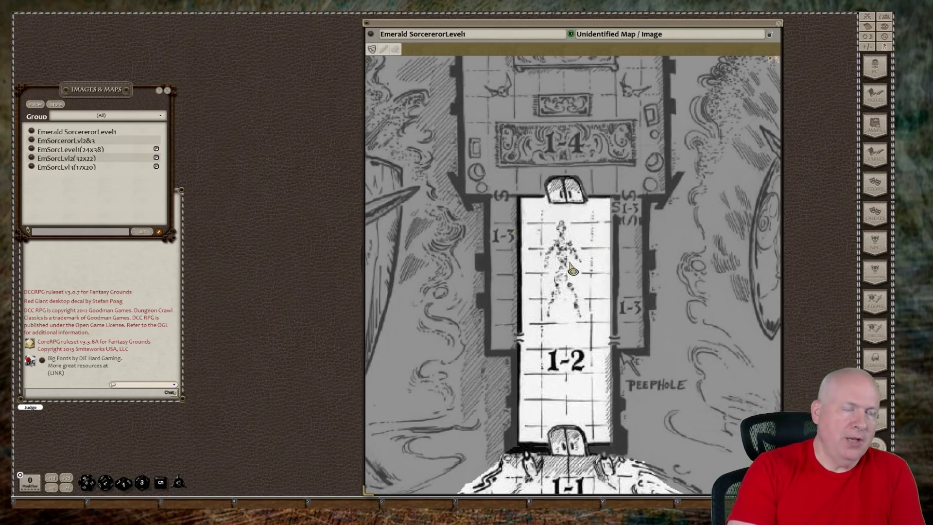
- Unmask room 1-4 and the thin wall strip between it and hallway 1-2
scroll(594, 320, up, 1)
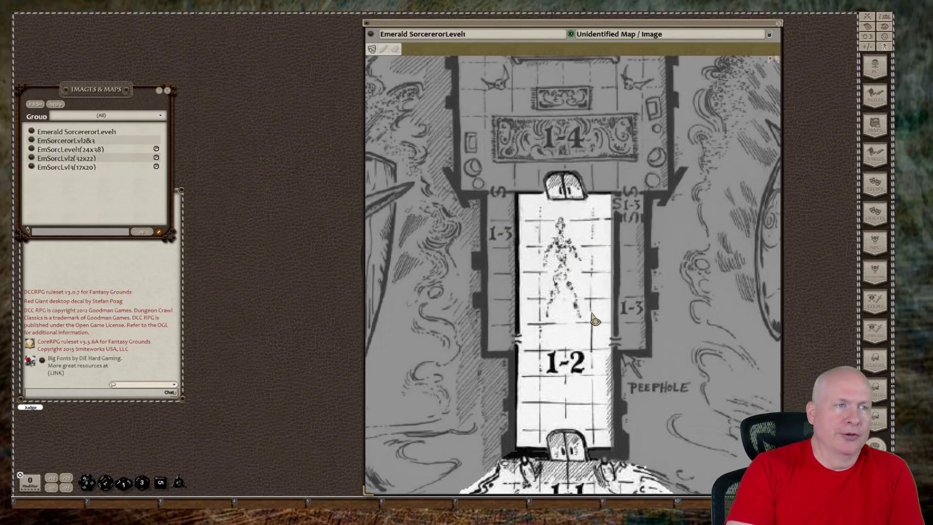
scroll(593, 320, down, 1)
drag(588, 233, 587, 373)
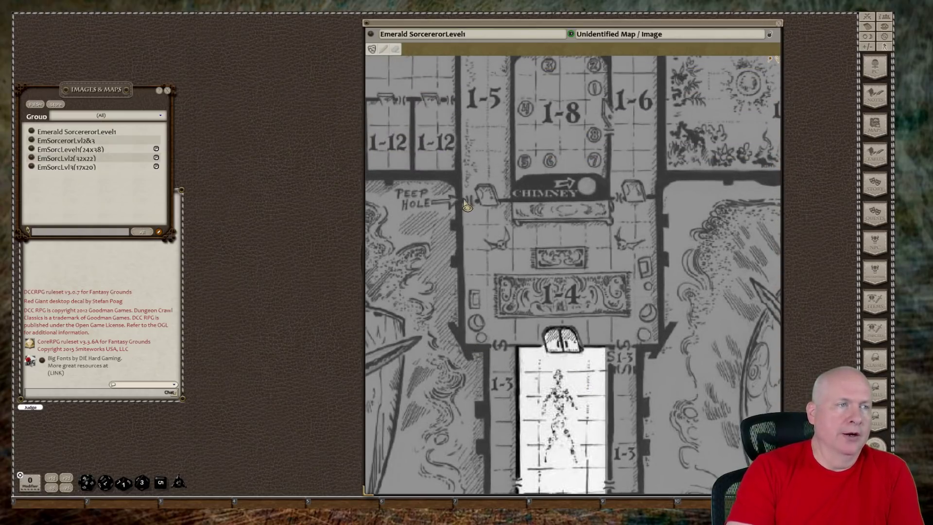
drag(463, 201, 660, 340)
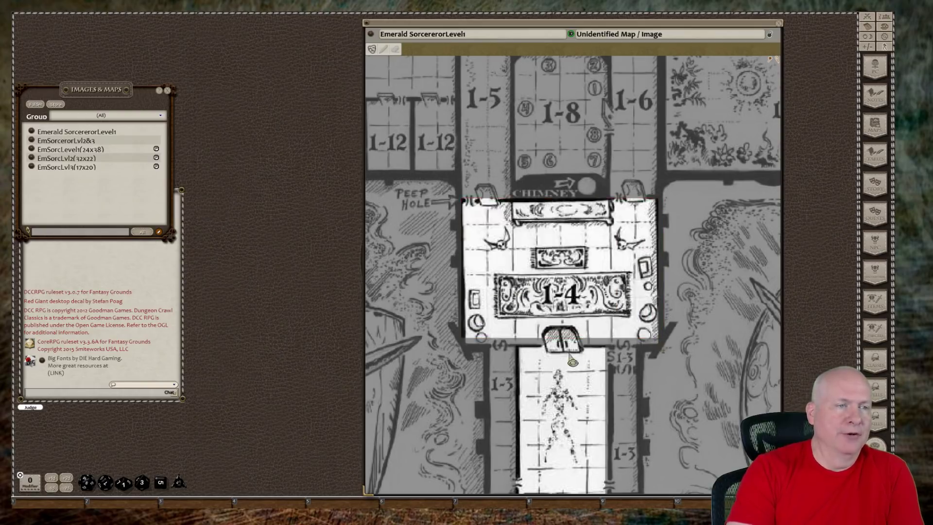
drag(517, 342, 607, 348)
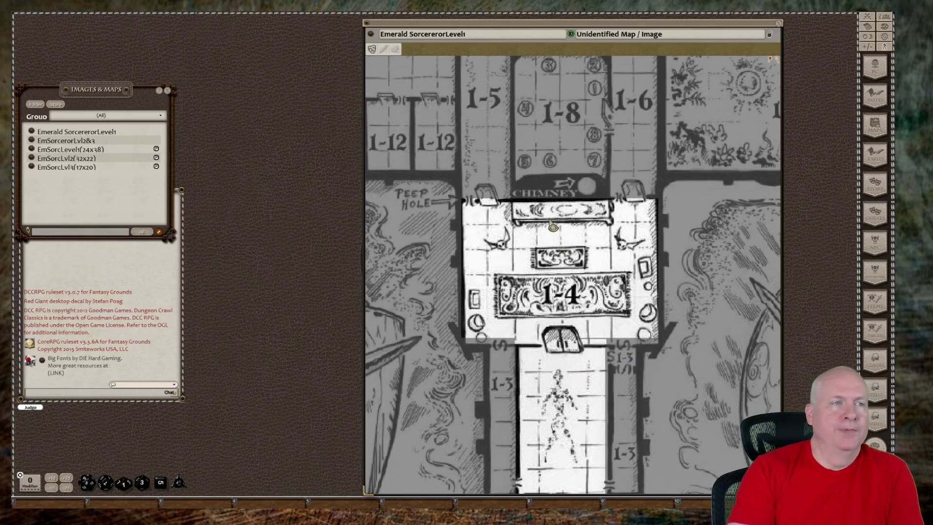
- Unmask the rectangular block above room 1-4 that covers areas 1-5, 1-6, 1-7, 1-8 and 1-10
drag(557, 166, 526, 346)
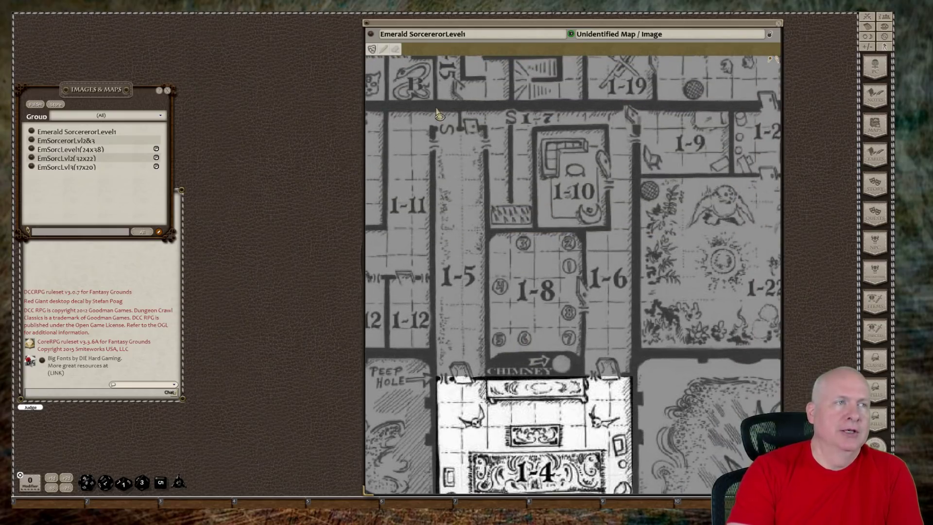
drag(432, 108, 635, 385)
scroll(564, 377, down, 1)
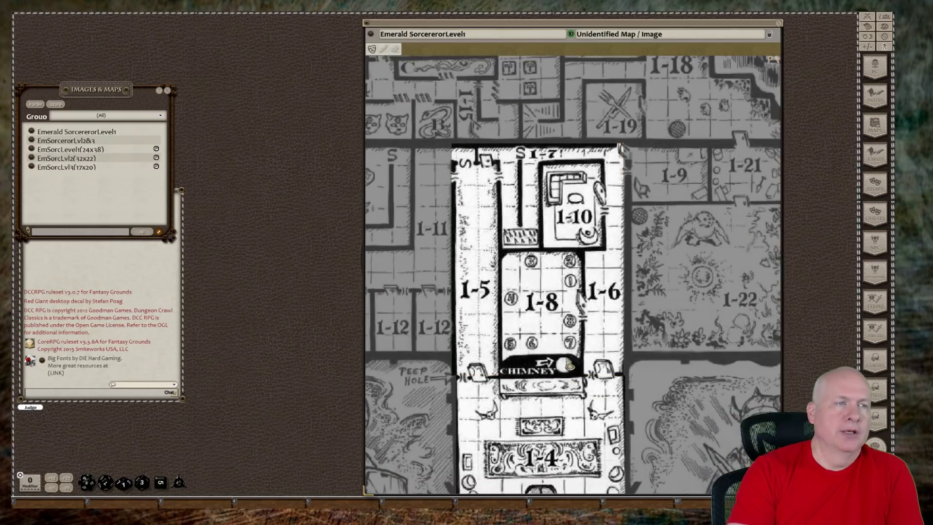
drag(551, 399, 505, 313)
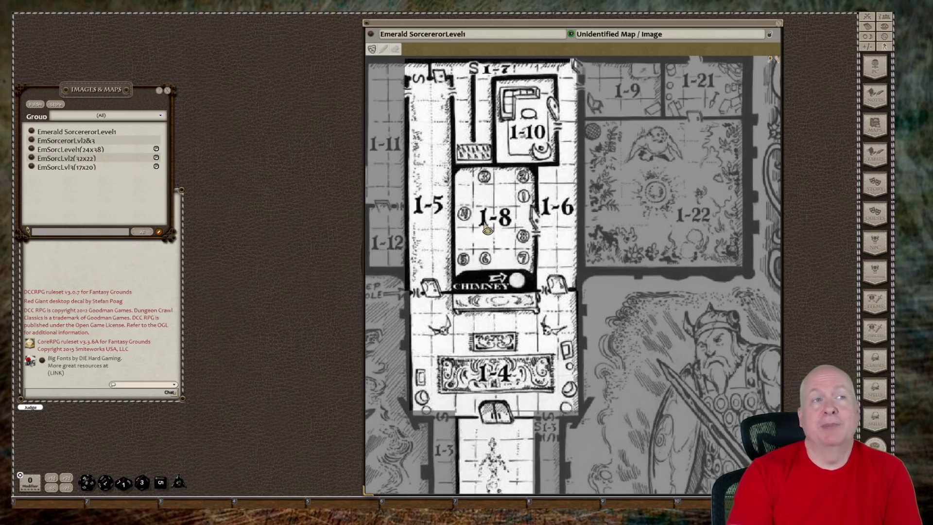
- Delete the mask from the black-and-white Level 1 map so that the entire level is exposed
right_click(649, 254)
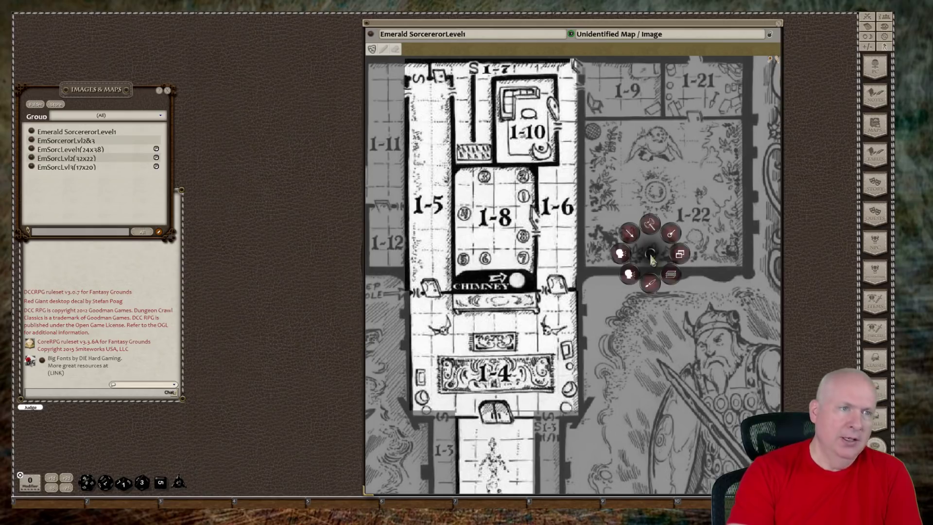
click(679, 277)
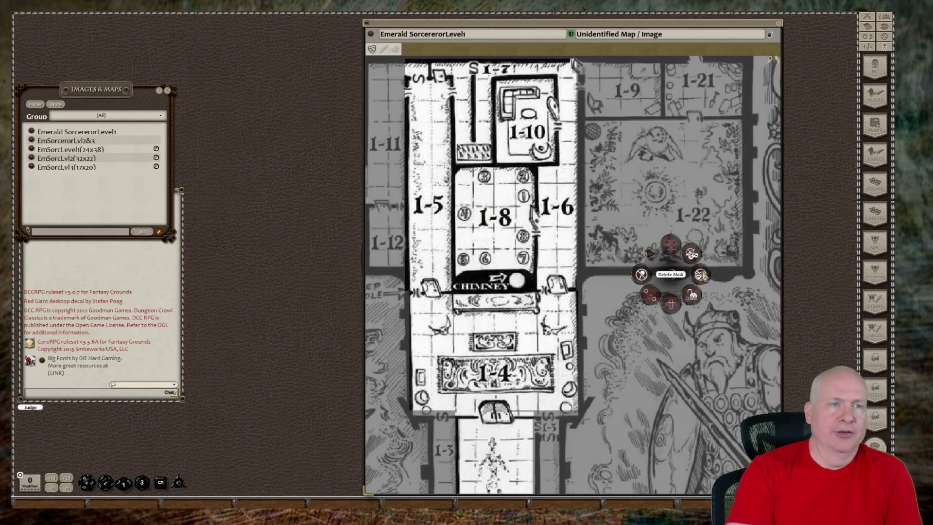
click(724, 294)
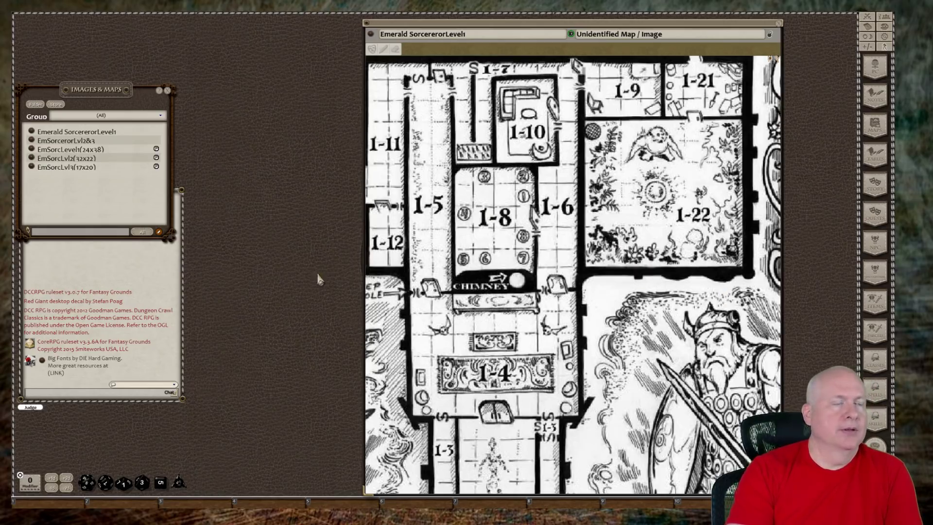
scroll(600, 291, down, 5)
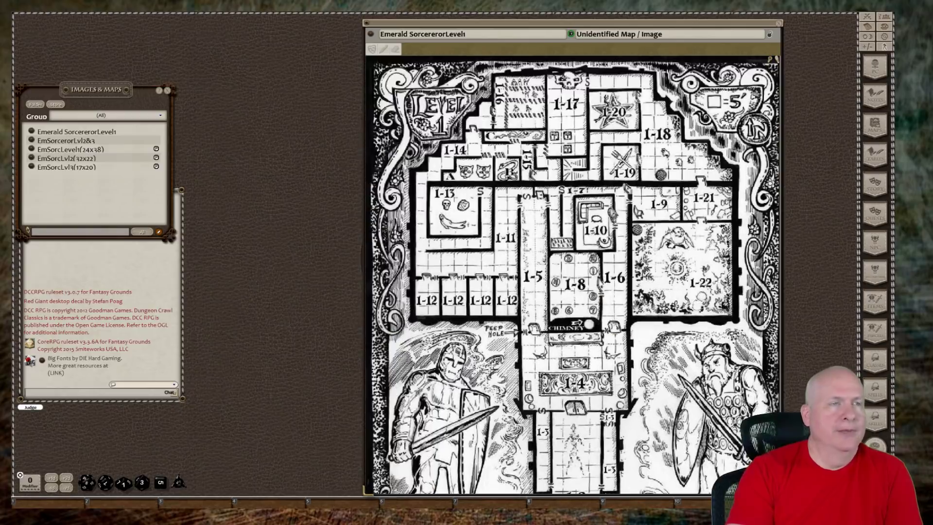
- Shift the Level 1 map away from the images list and restore the program window to its smaller, non-maximized size
drag(582, 54, 648, 57)
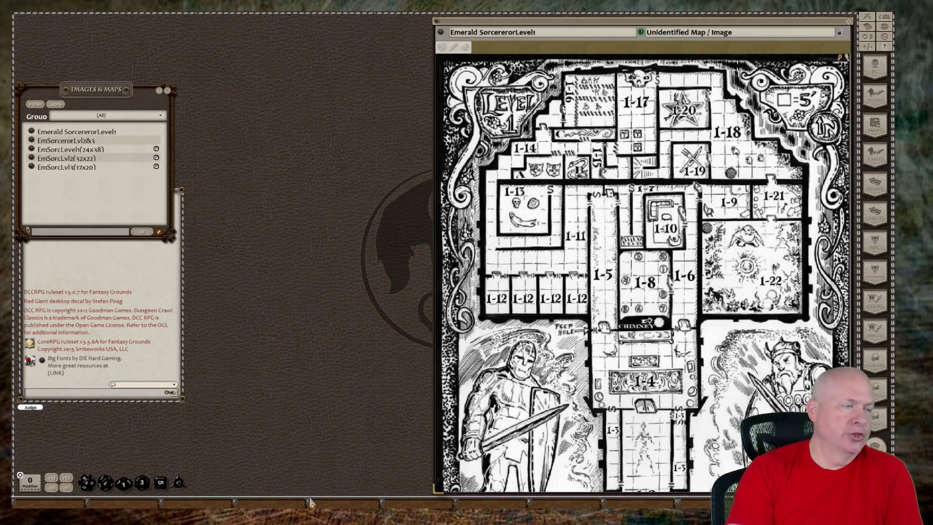
right_click(388, 248)
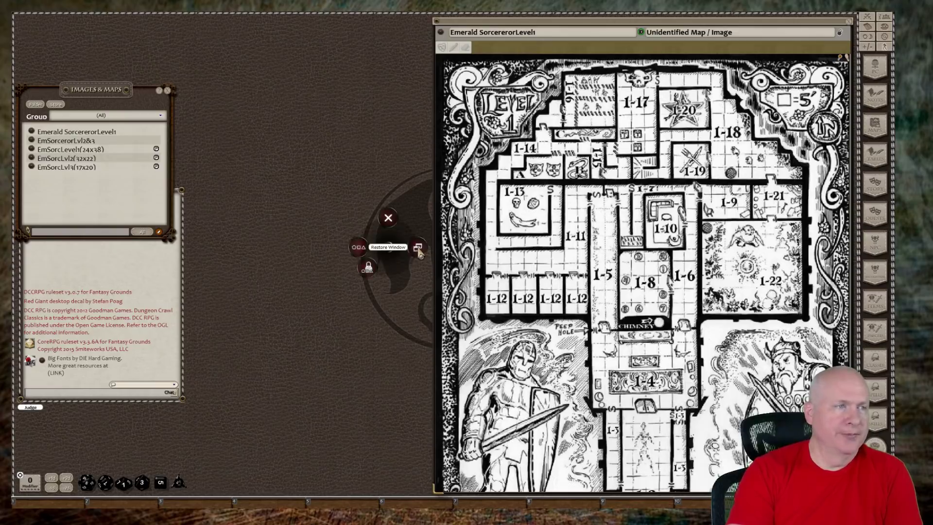
click(418, 248)
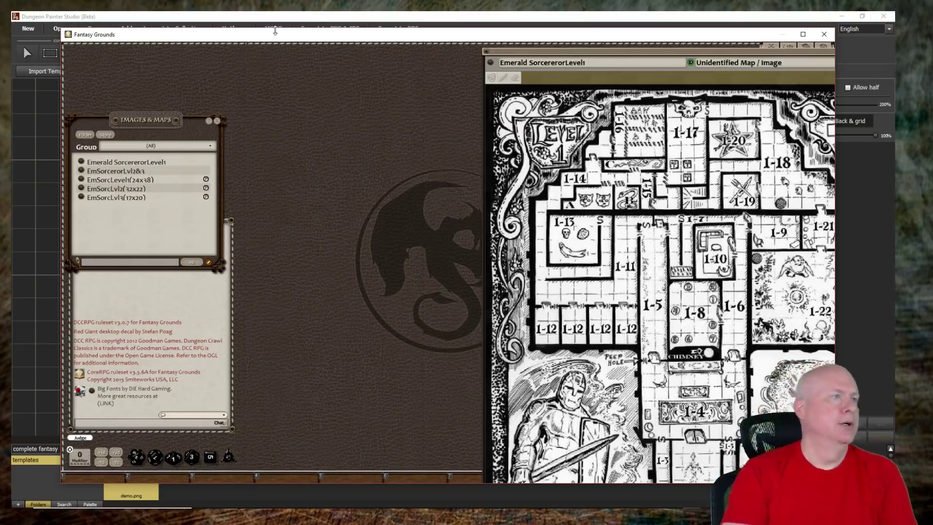
- Switch to Dungeon Painter Studio to view its blank grid and floor textures, and return to Fantasy Grounds
click(317, 18)
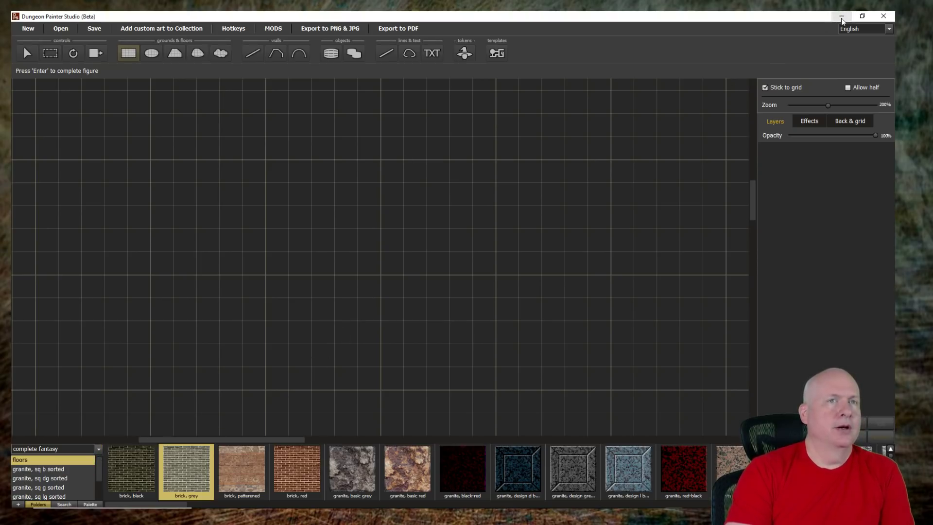
mouse_move(447, 510)
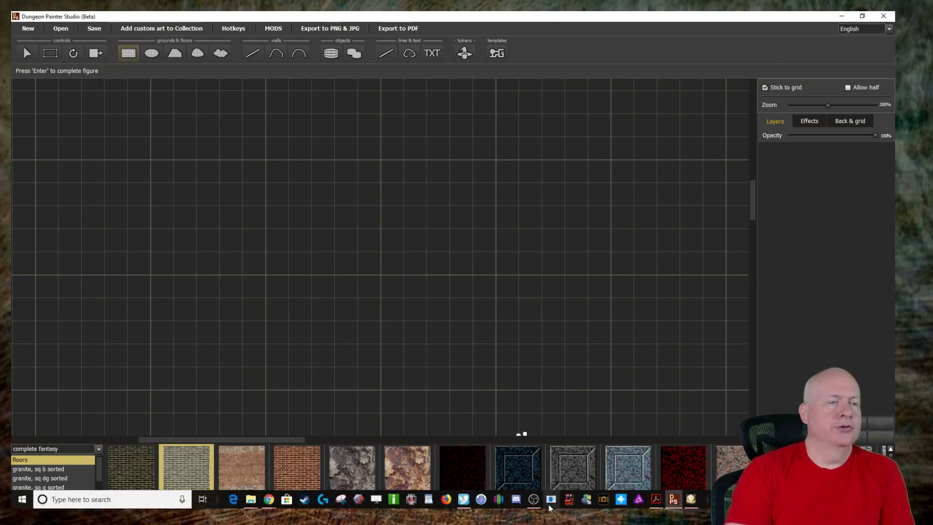
click(691, 500)
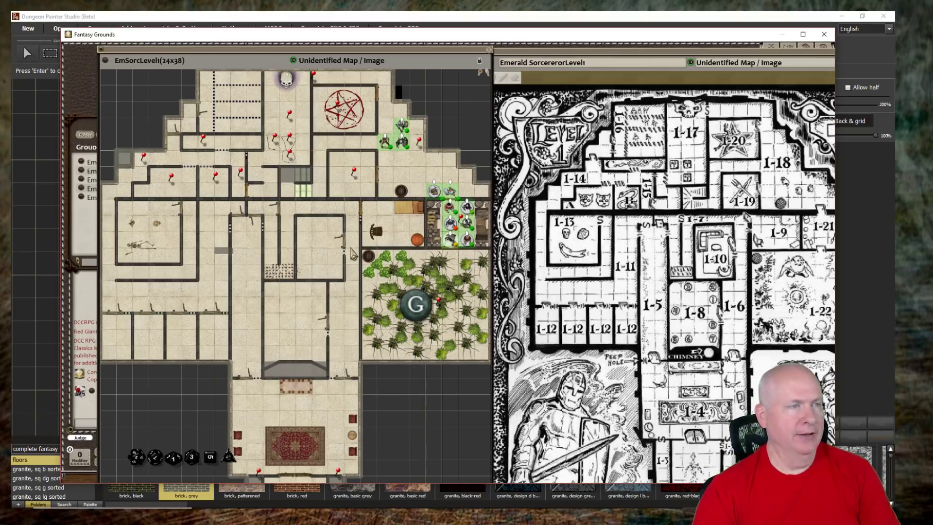
- Widen the EmSorcLevel1(24x38) map window to show the full level, and bring the black-and-white original in front for comparison
scroll(353, 251, up, 2)
scroll(358, 244, down, 1)
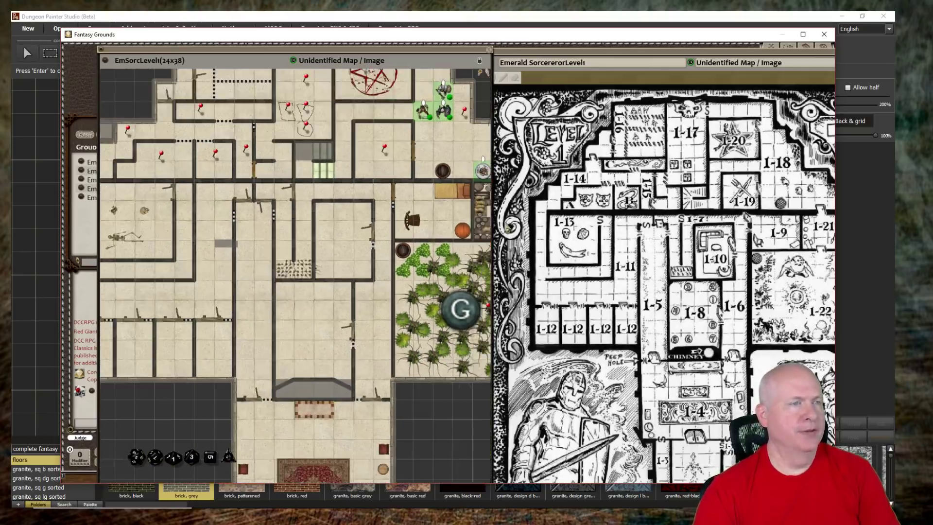
drag(493, 230, 704, 233)
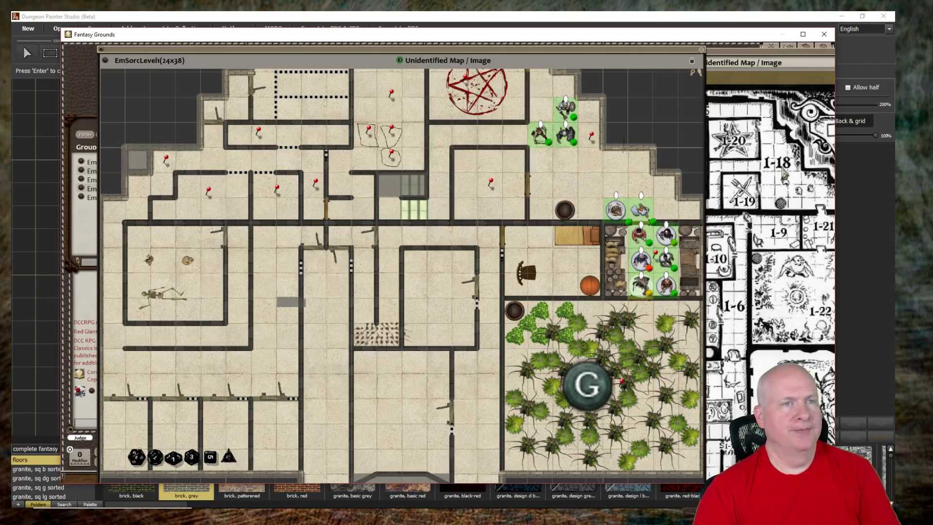
click(774, 177)
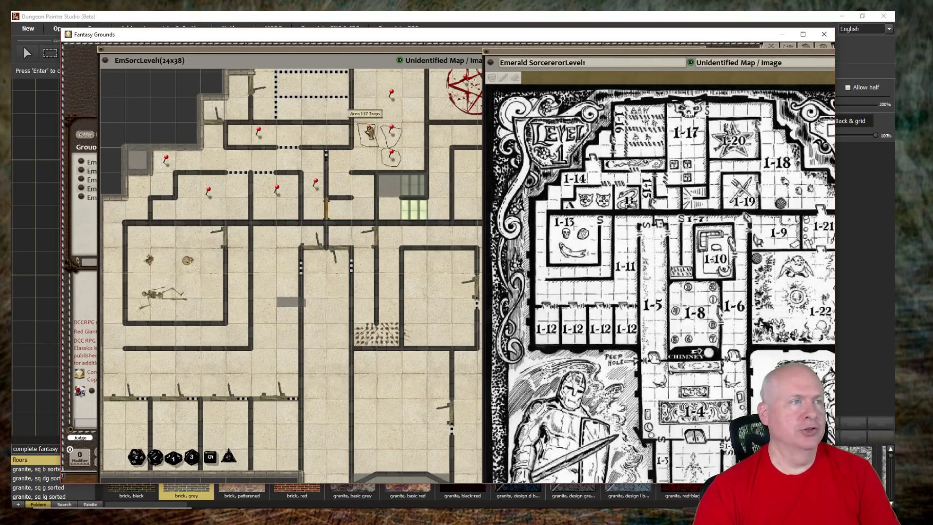
- Read the Area 1-17 Traps note pinned on the redrawn map, close it, and view the upper rooms
double_click(368, 131)
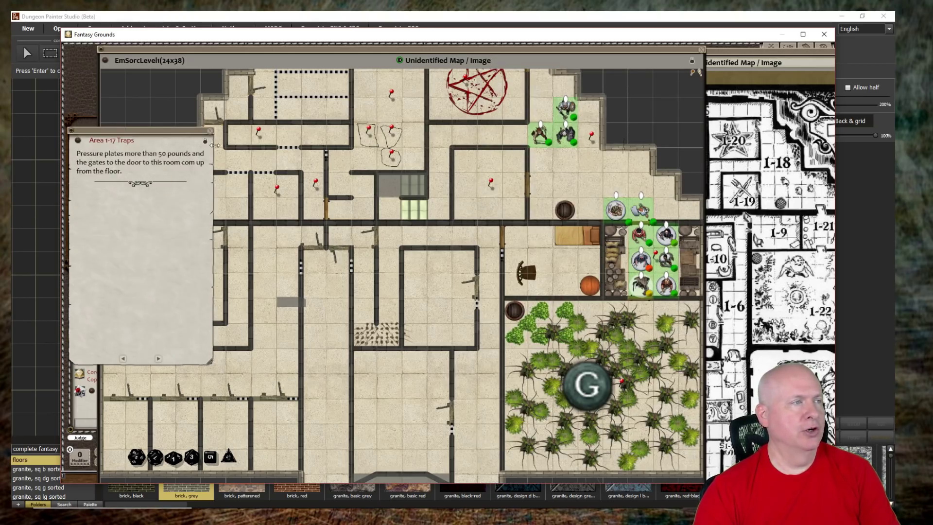
click(210, 131)
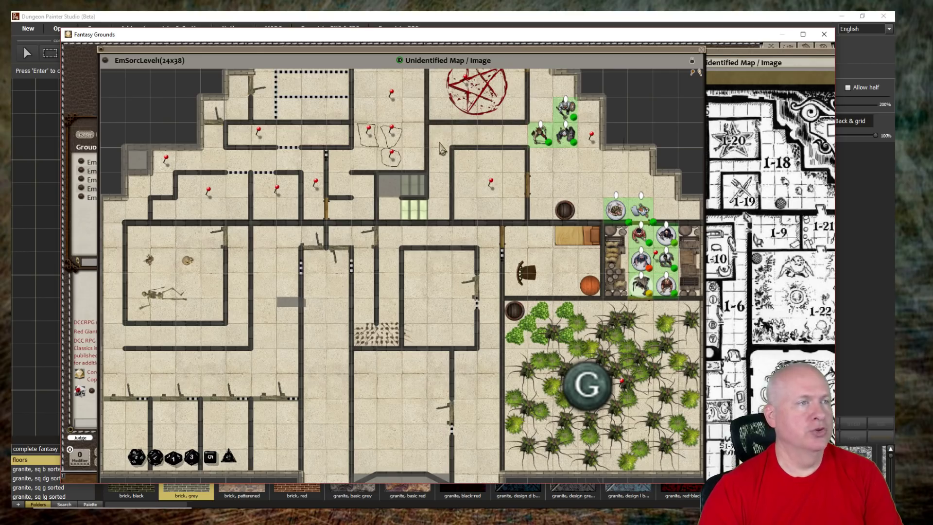
drag(441, 148, 440, 196)
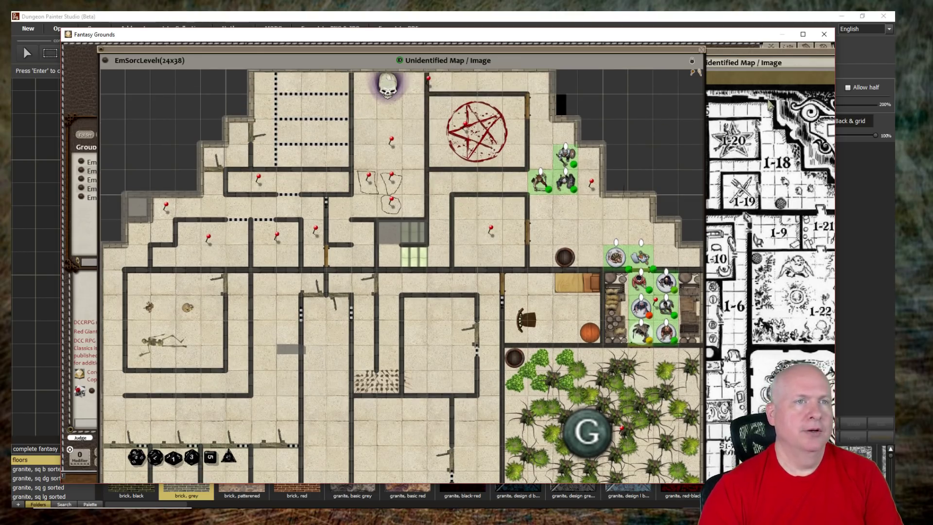
- Read the note pinned at the upper edge of the redrawn Level 1 map's skull room and close it
click(743, 108)
click(468, 81)
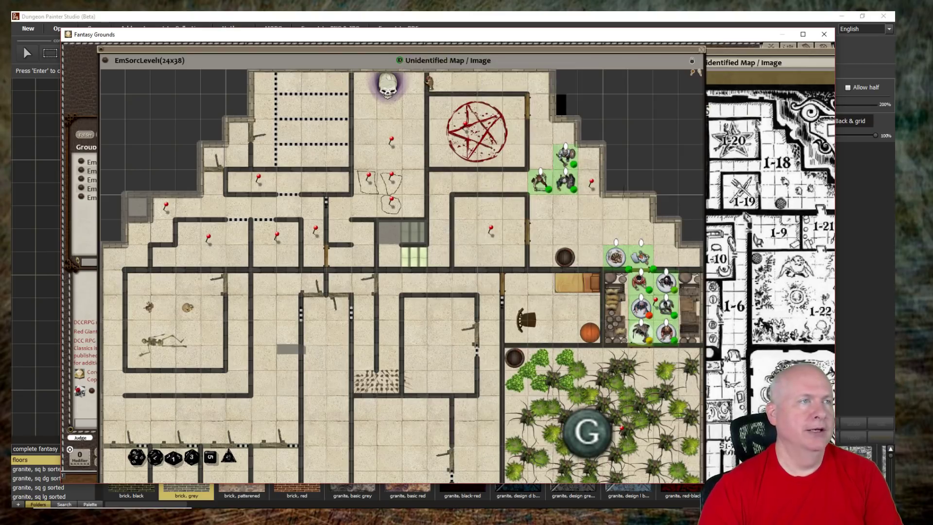
double_click(429, 82)
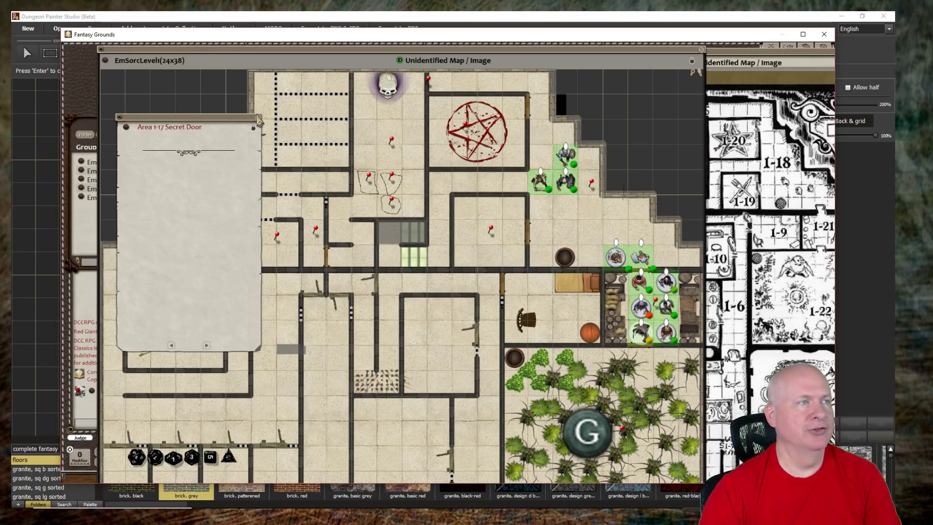
click(260, 125)
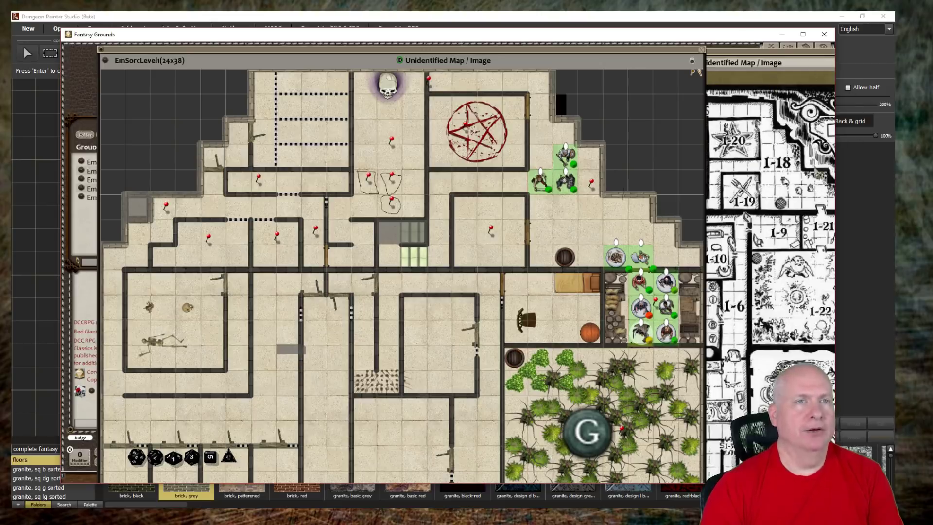
- Bring the black-and-white Level 1 original in front beside the redrawn map and show the Images & Maps list
click(787, 184)
drag(804, 59, 651, 56)
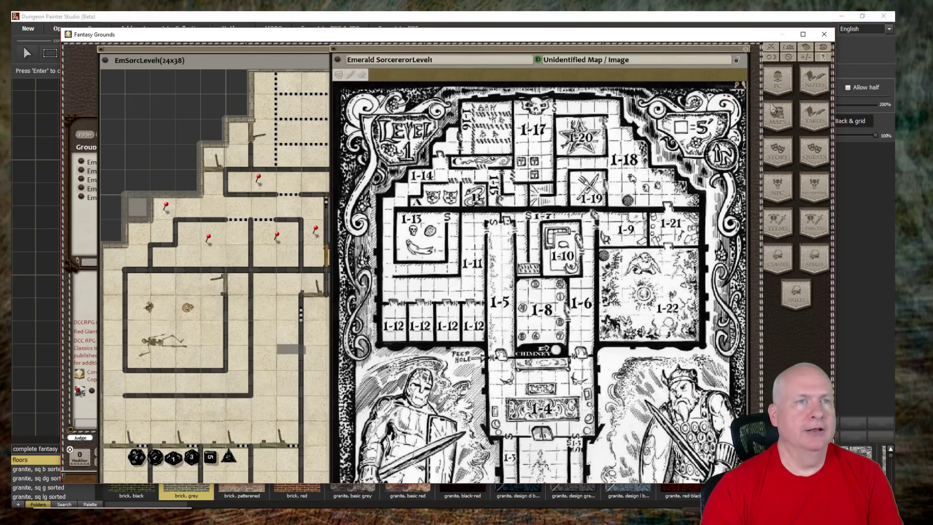
click(776, 119)
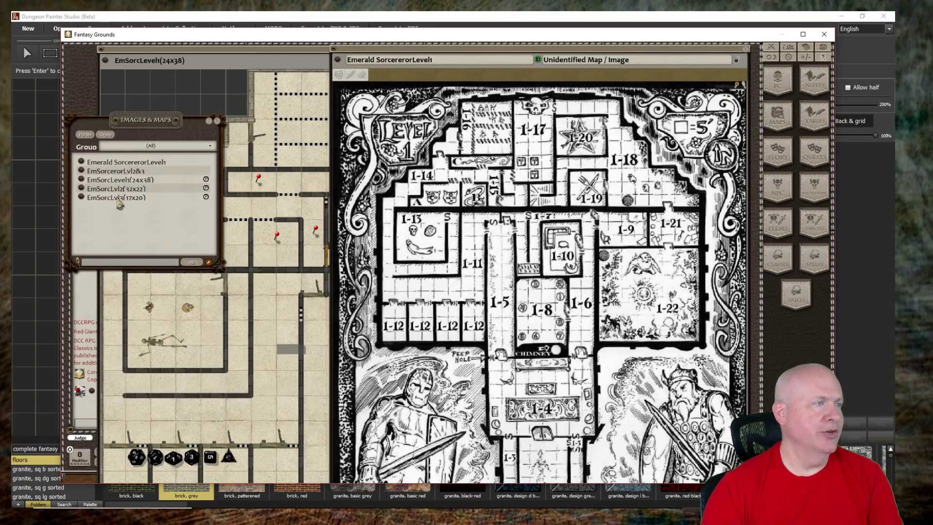
- Open the EmSorcerorLvl2&3 original map, place it beside the images list, and widen it to show the full Level 3 drawing
click(124, 172)
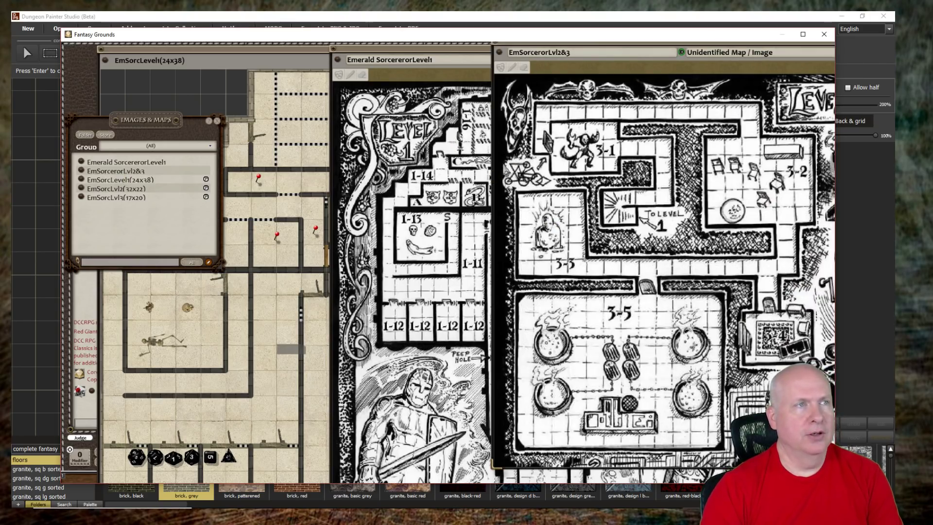
drag(634, 71, 436, 69)
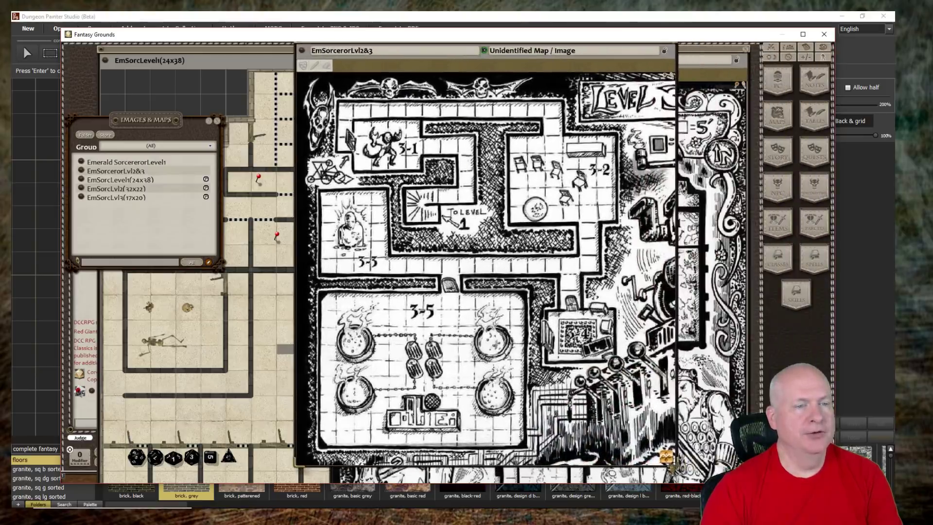
drag(675, 464, 792, 472)
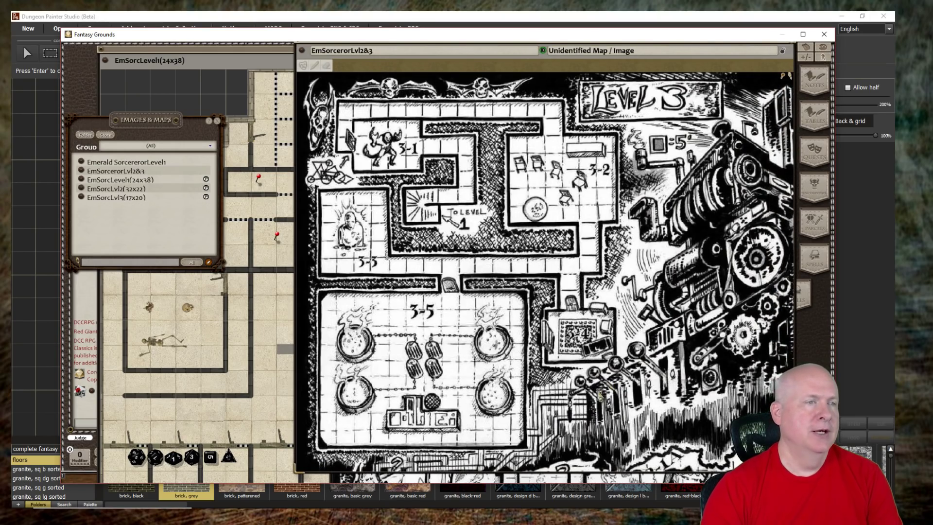
- Bring the Level 2 caves of the original map into view and enlarge the program window toward its upper-left corner
scroll(567, 370, down, 3)
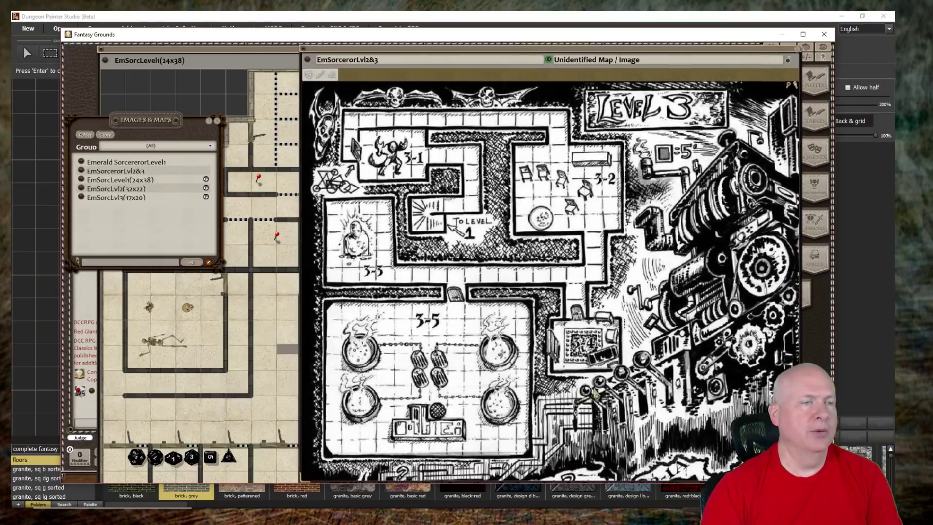
drag(598, 404, 599, 157)
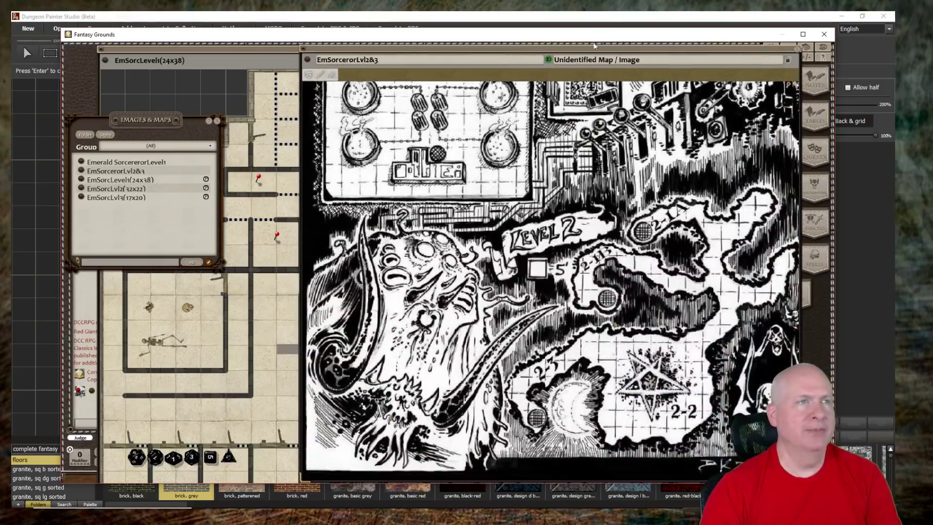
drag(567, 77, 594, 74)
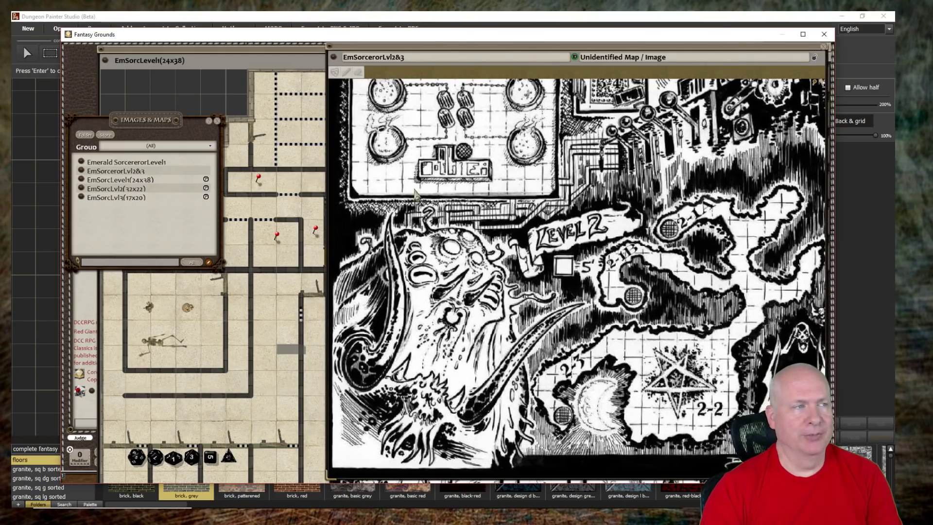
drag(59, 29, 36, 14)
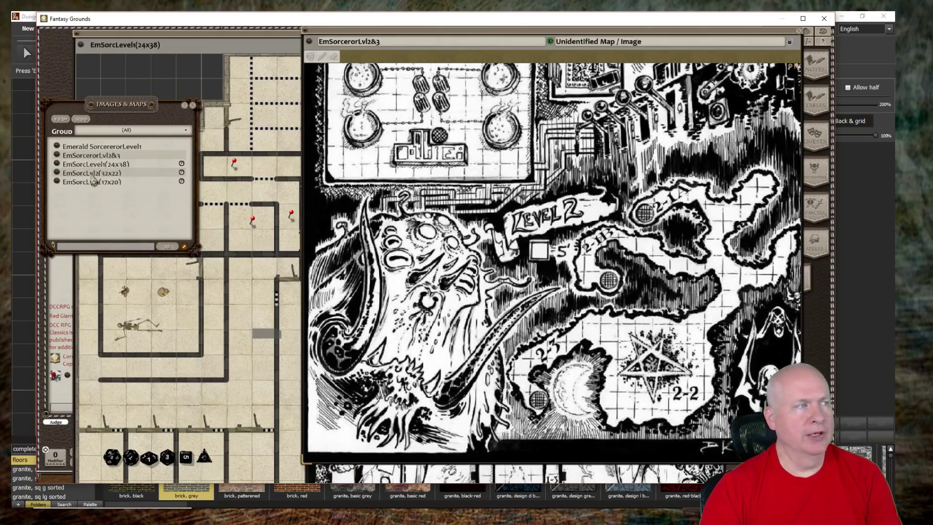
- Open the redrawn EmSorcLvl2(32x22) map and show its tunnels and pentagram cave next to the original
click(92, 174)
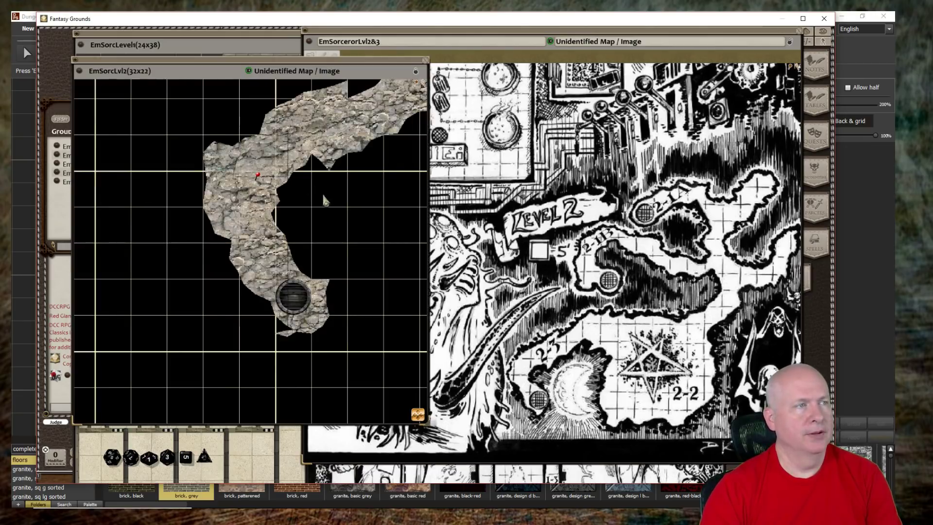
scroll(323, 190, down, 3)
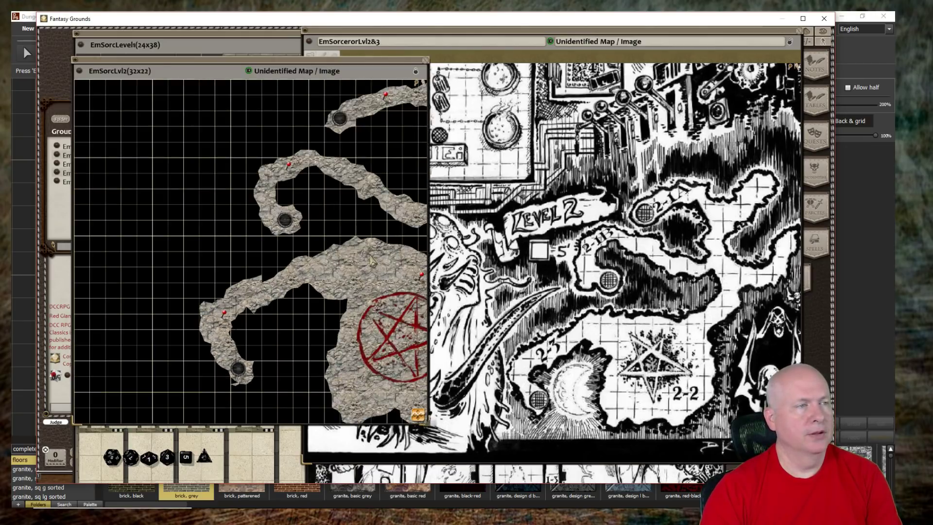
scroll(370, 261, down, 2)
scroll(285, 254, up, 2)
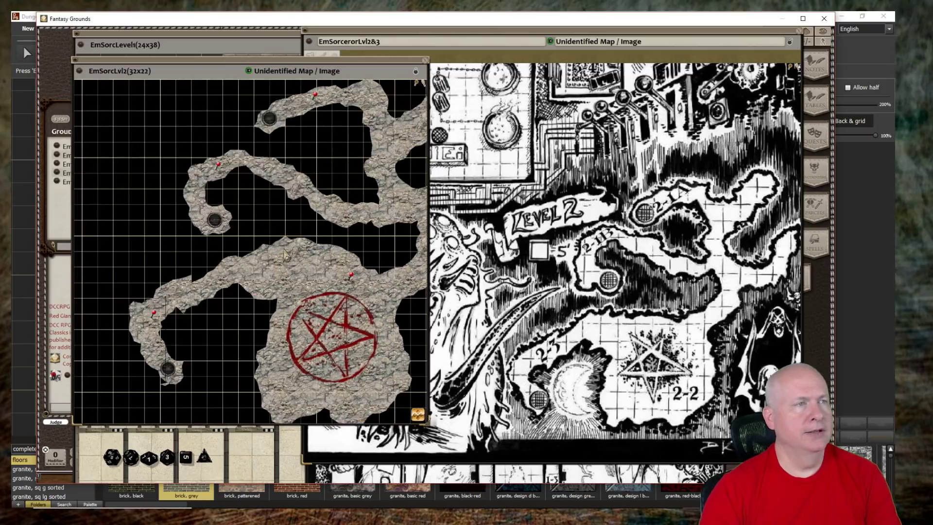
scroll(293, 252, down, 2)
scroll(230, 250, up, 2)
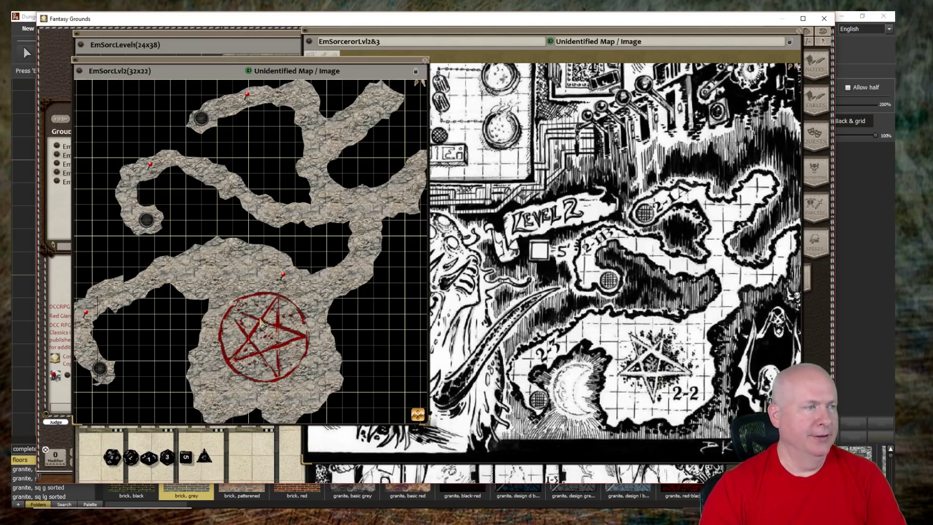
- Read the Area 2-2 Moon-Devil's Dungeon note pinned beside the pentagram through to its end and close it
click(282, 275)
scroll(203, 192, down, 6)
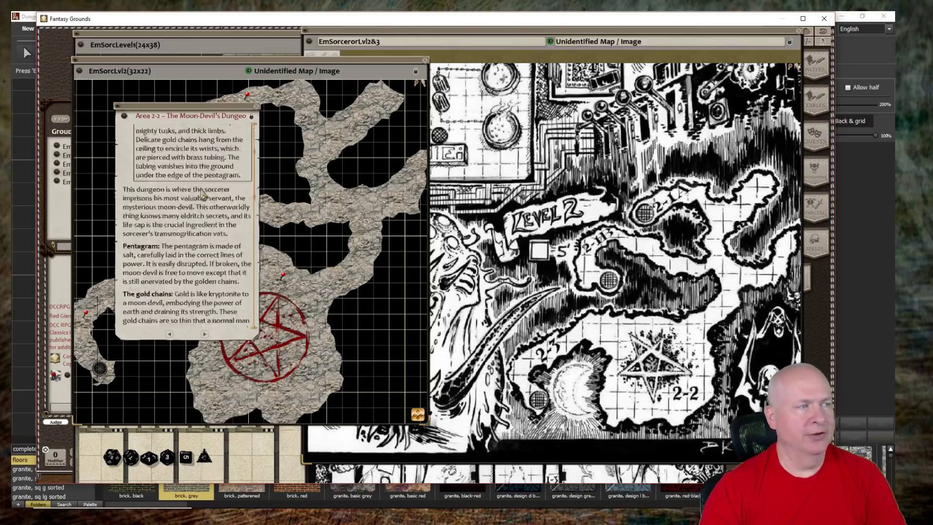
scroll(203, 192, down, 10)
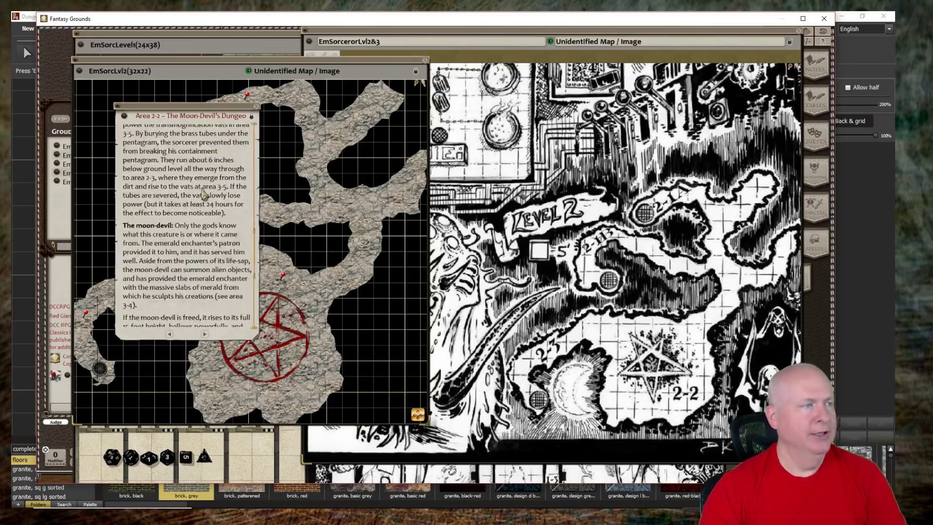
scroll(206, 192, down, 4)
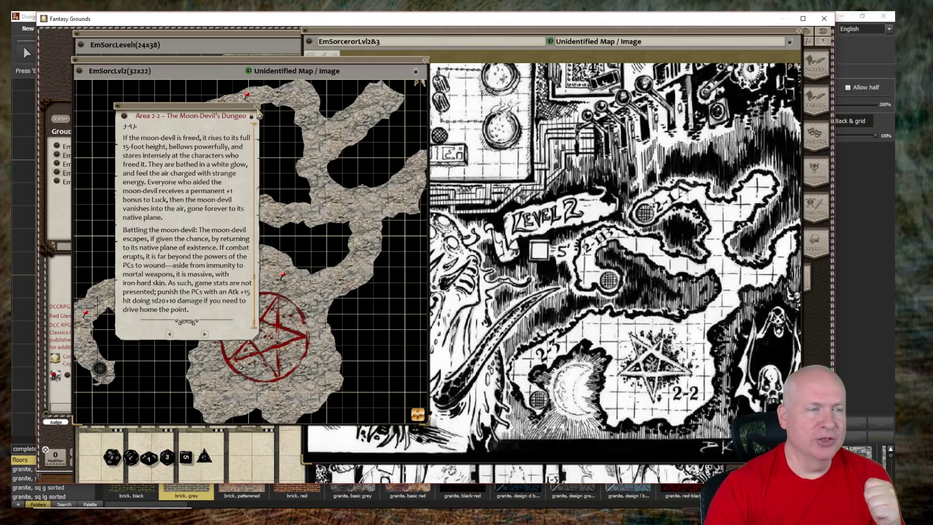
click(258, 112)
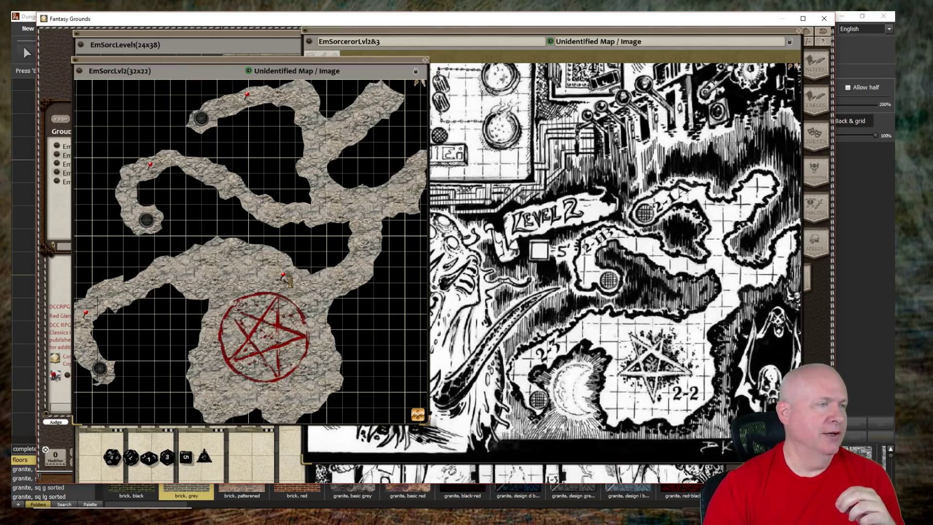
- Check the Area 2-1A and 2-1B Tunnels note from both upper tunnel pins, closing it each time
double_click(248, 97)
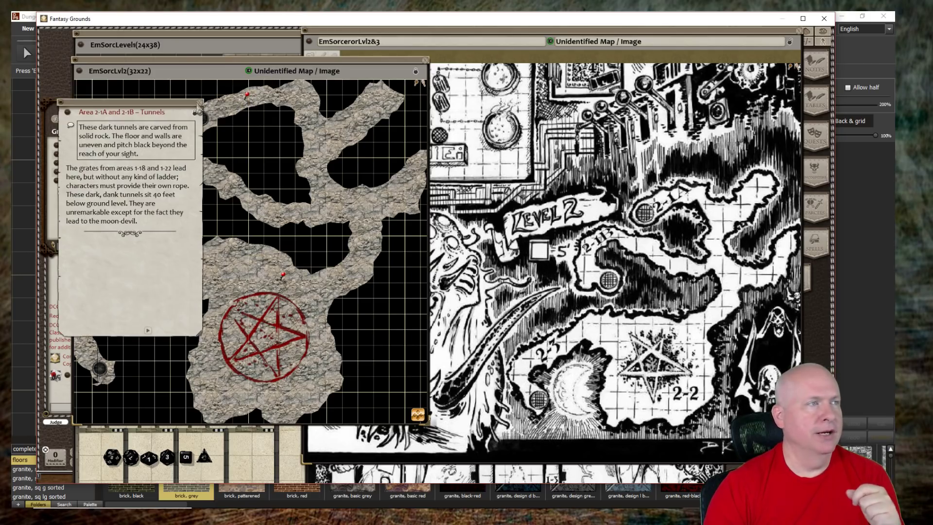
click(199, 105)
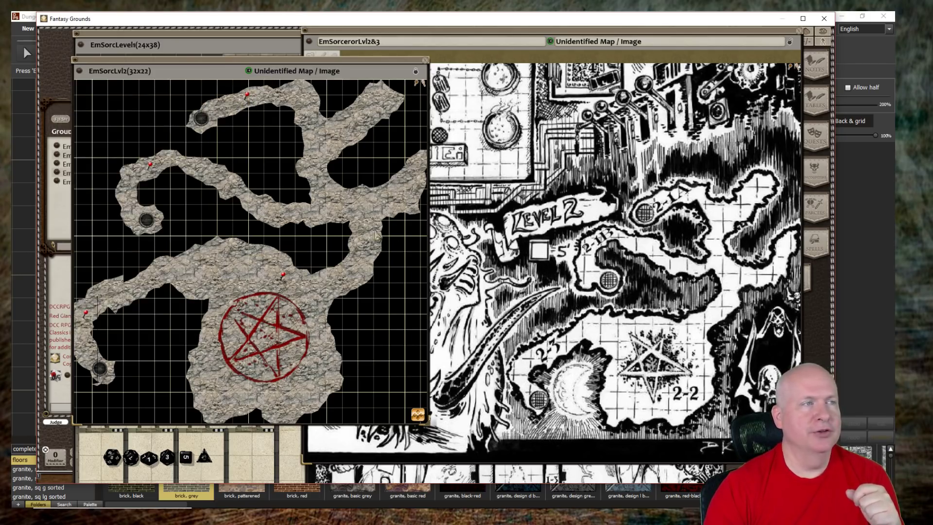
double_click(149, 166)
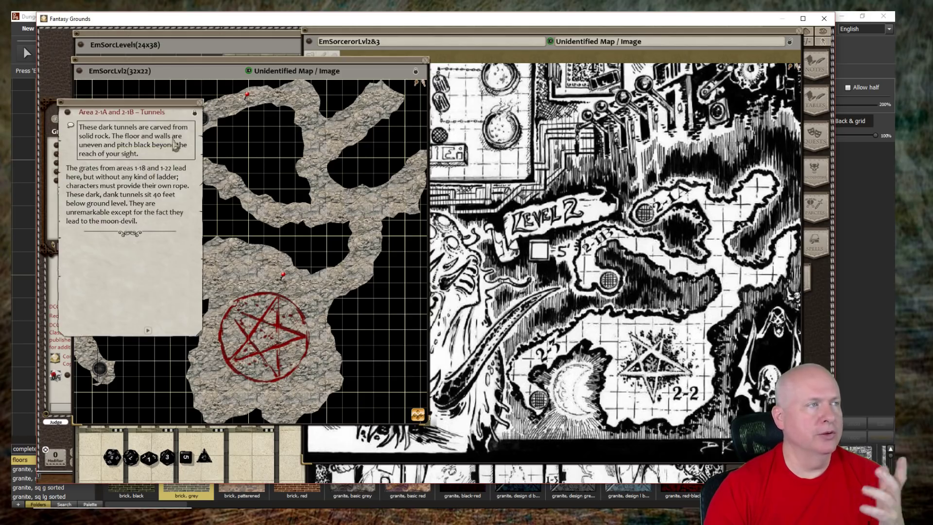
click(199, 105)
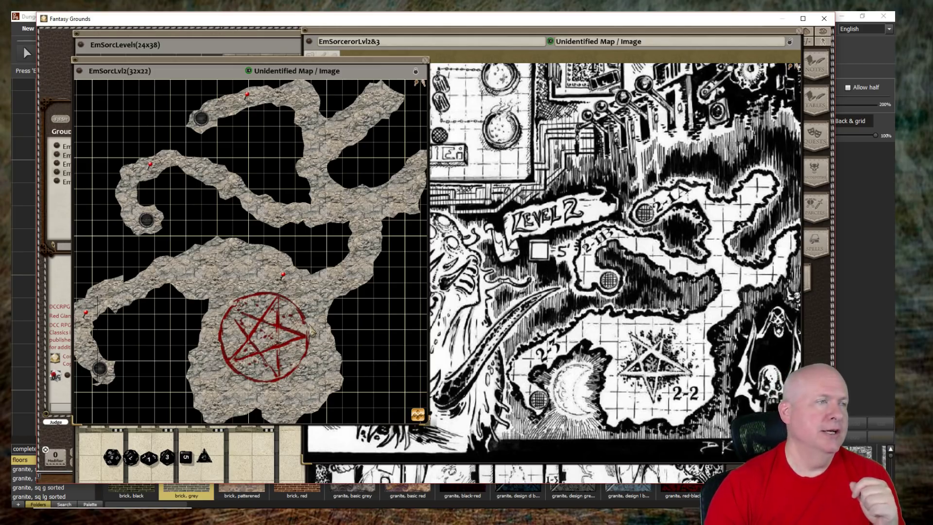
- Close the redrawn Level 2 map and return the EmSorcerorLvl2&3 original to its Level 3 section
click(426, 61)
scroll(580, 179, up, 1)
drag(584, 183, 584, 302)
mouse_move(532, 163)
mouse_down()
mouse_move(528, 282)
mouse_move(532, 200)
mouse_move(568, 316)
mouse_up()
right_click(590, 229)
click(564, 194)
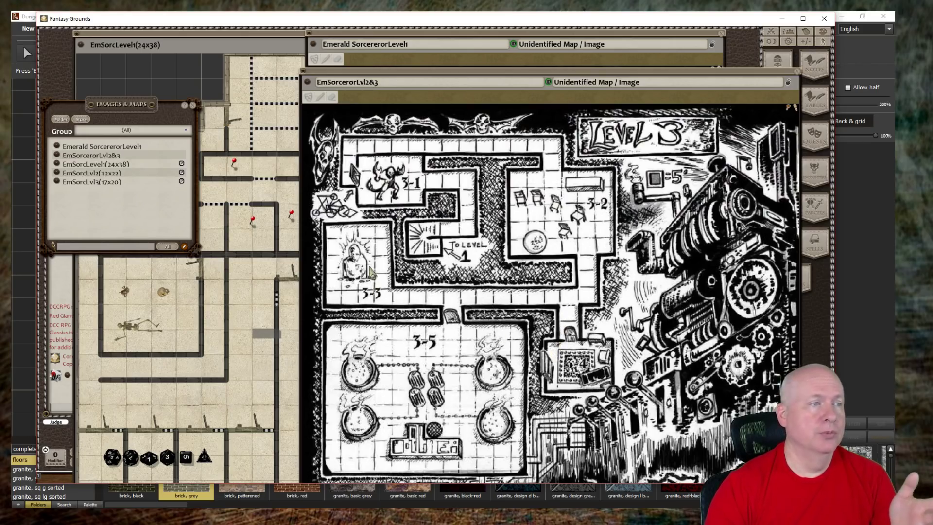
- Open the redrawn EmSorcLvl3(17x20) map beside the original and view its vat chamber and carpeted room
click(92, 189)
scroll(353, 263, up, 5)
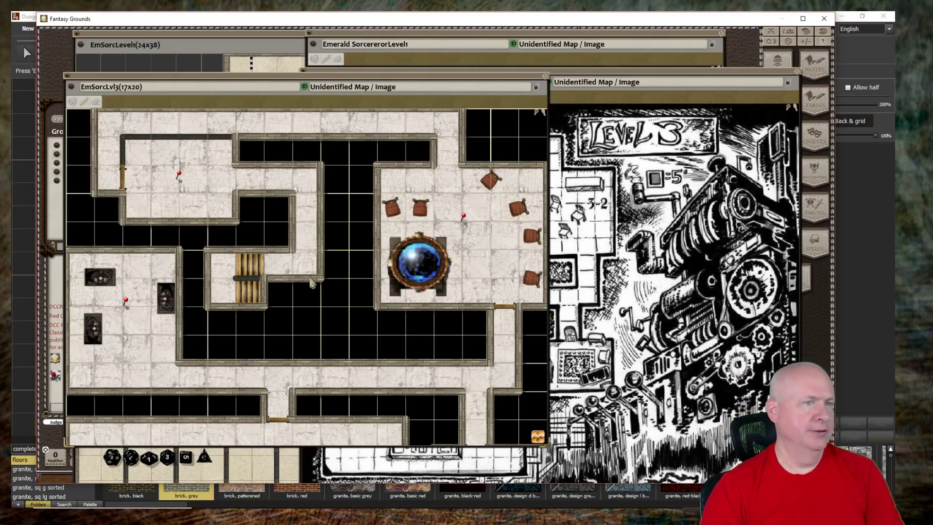
drag(358, 320, 359, 141)
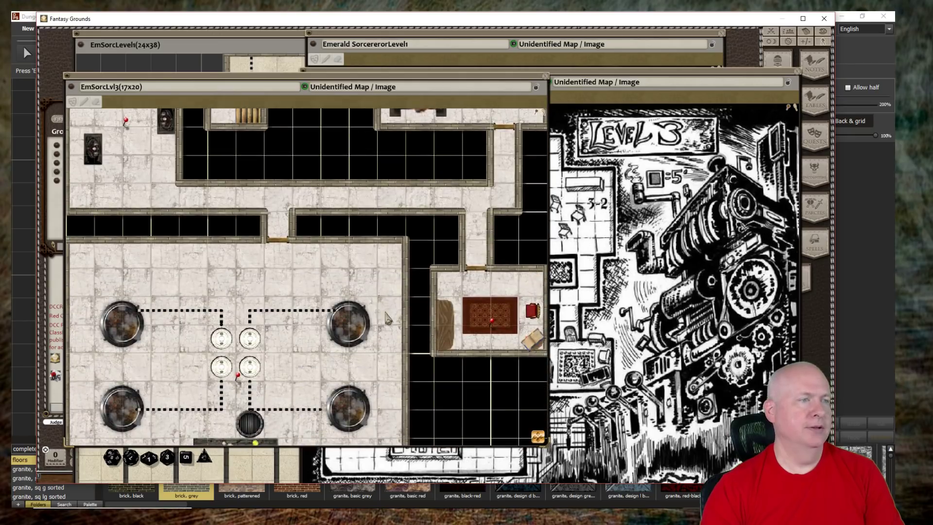
drag(383, 320, 387, 272)
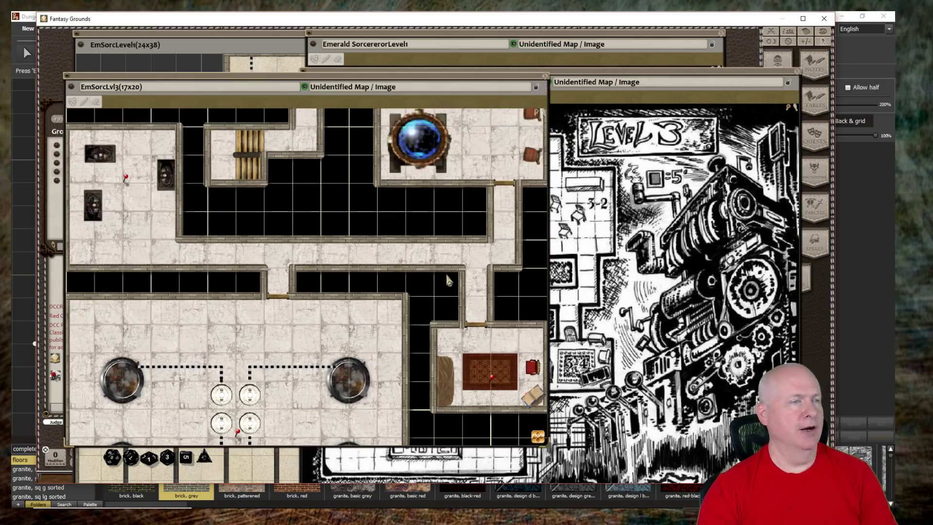
- Examine the redrawn Level 3 rooms, from the crystal-ball room and stairs down to the vats and worktable
scroll(449, 279, up, 5)
scroll(448, 280, up, 1)
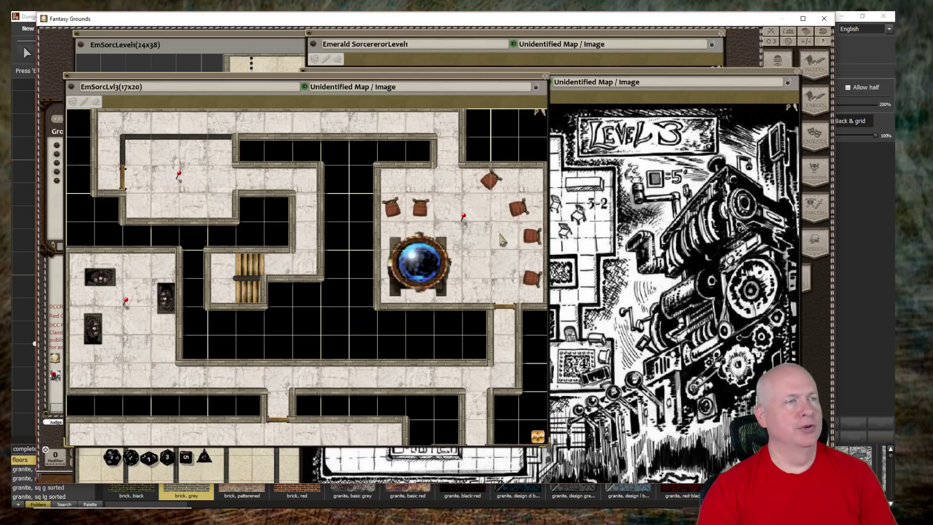
scroll(461, 251, up, 3)
scroll(452, 267, down, 3)
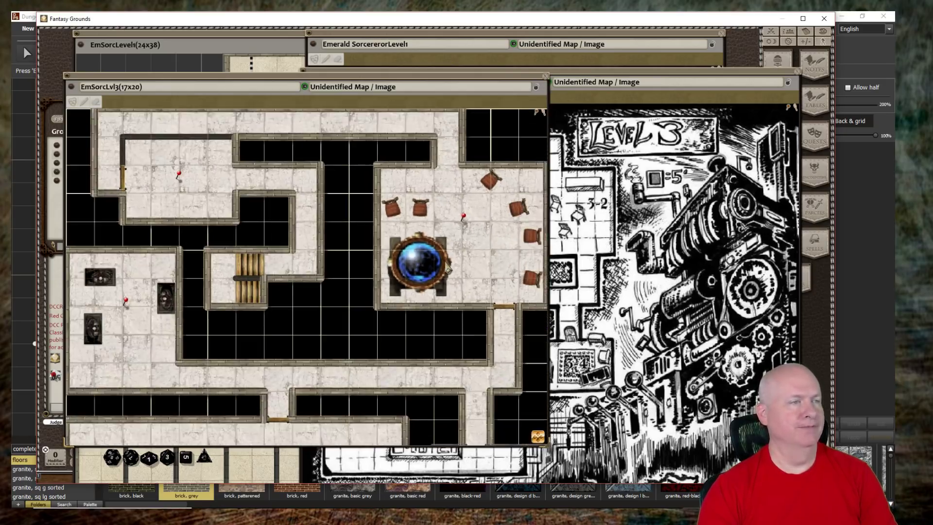
drag(436, 346, 449, 173)
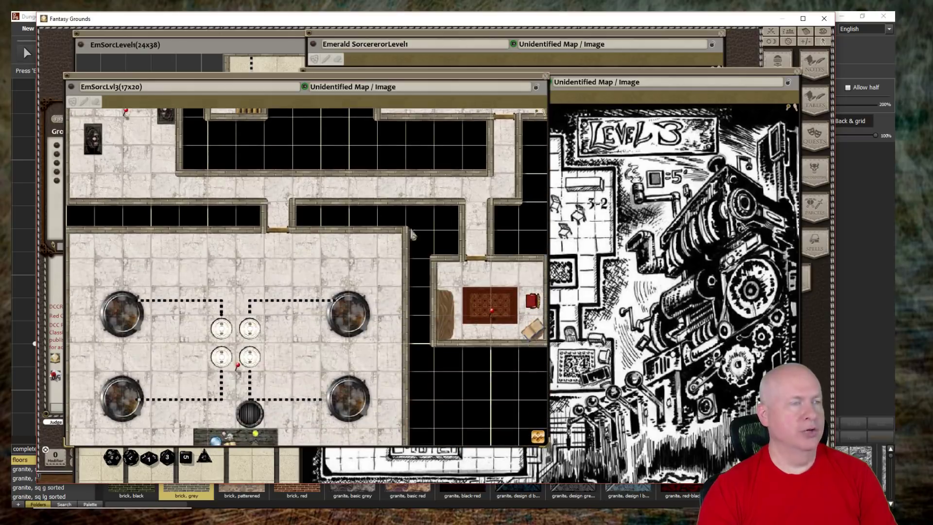
mouse_move(366, 168)
mouse_down()
mouse_move(365, 357)
mouse_move(350, 179)
mouse_up()
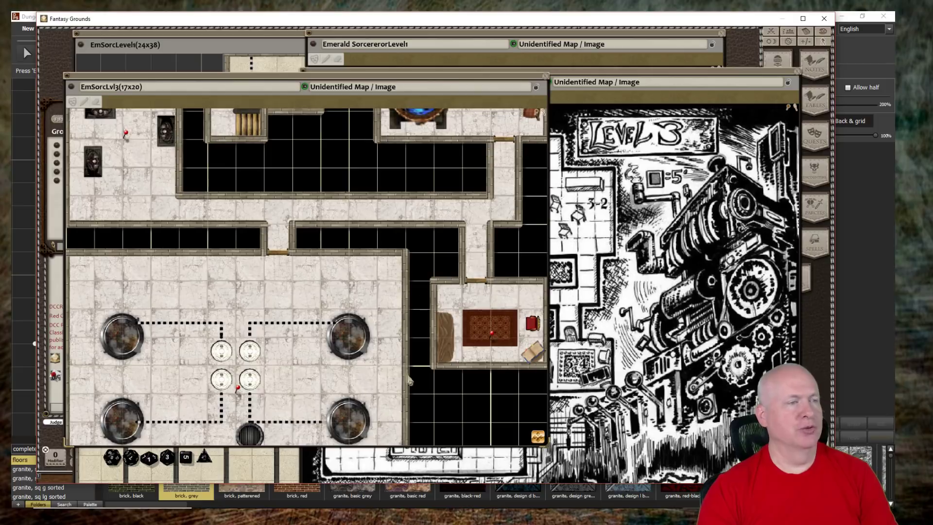
scroll(297, 369, up, 1)
drag(298, 359, 305, 179)
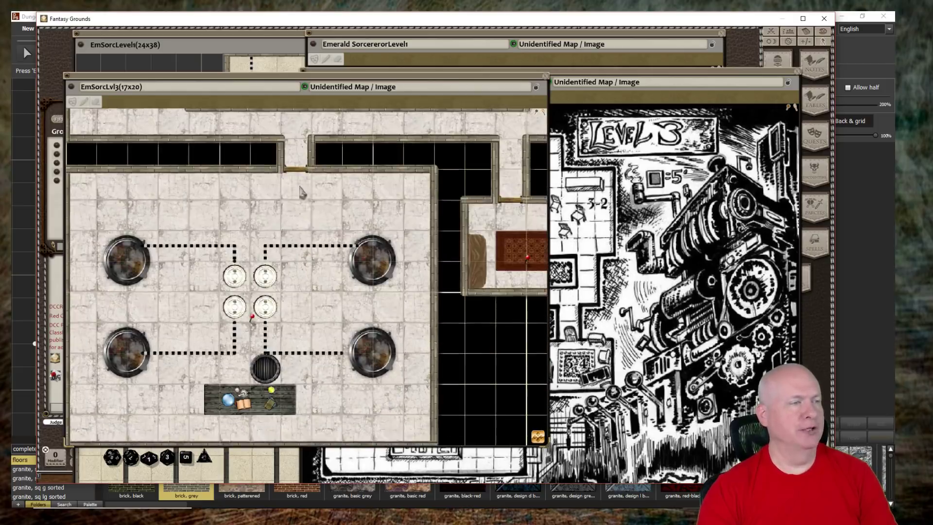
scroll(310, 301, down, 1)
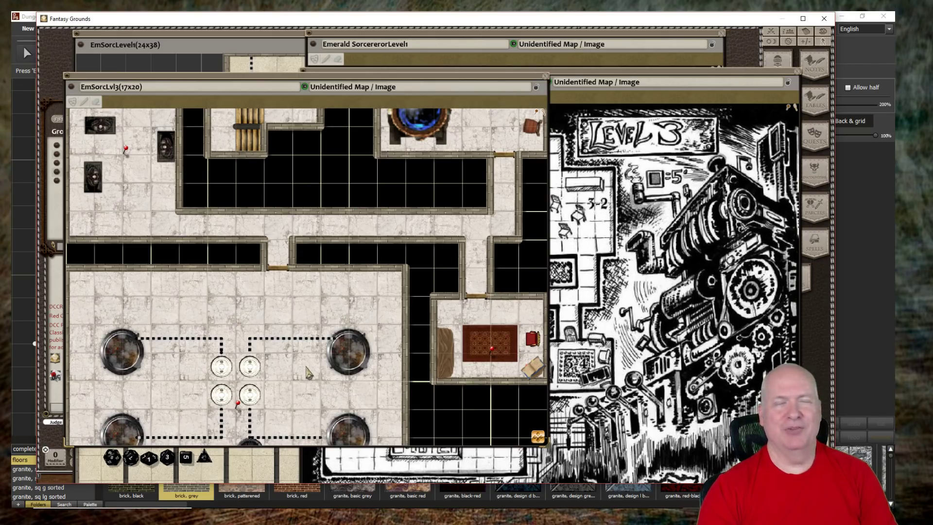
drag(331, 307, 331, 443)
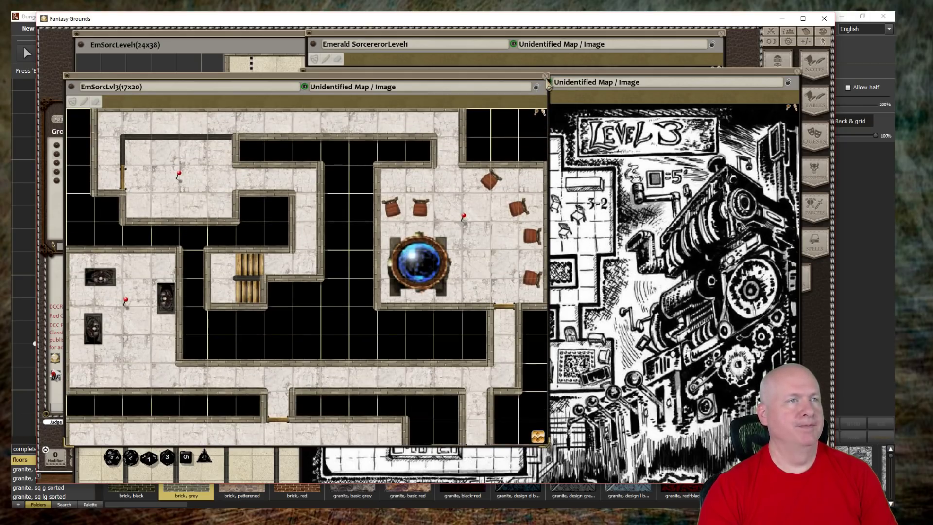
- Close the redrawn Level 3 map and Fantasy Grounds, switching to the empty map in Dungeon Painter Studio
click(545, 77)
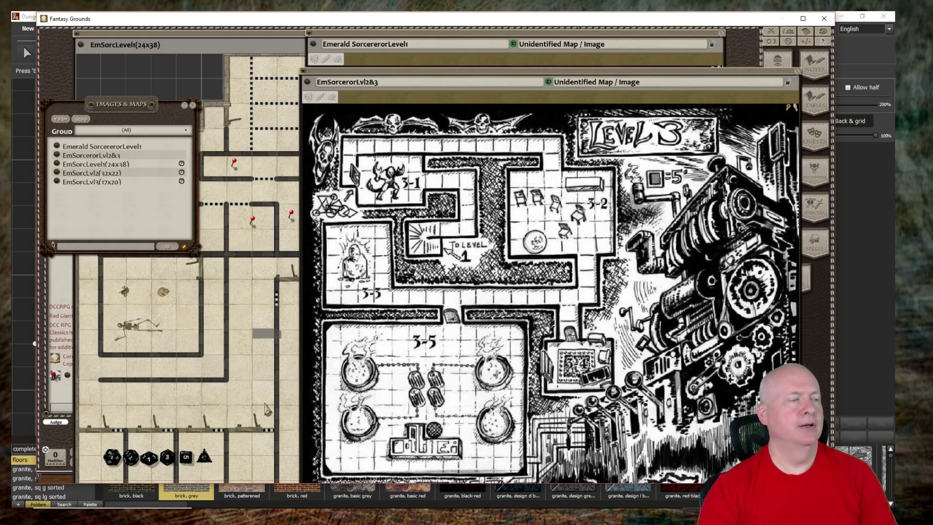
click(823, 18)
- Draw a square floor of about 10 by 10 grid squares with the basic grey granite texture
scroll(326, 311, down, 4)
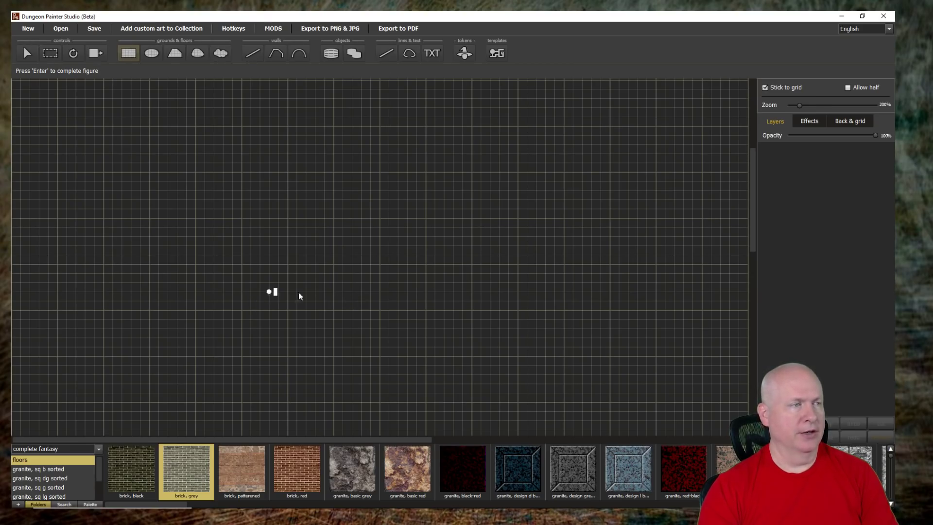
scroll(388, 291, up, 5)
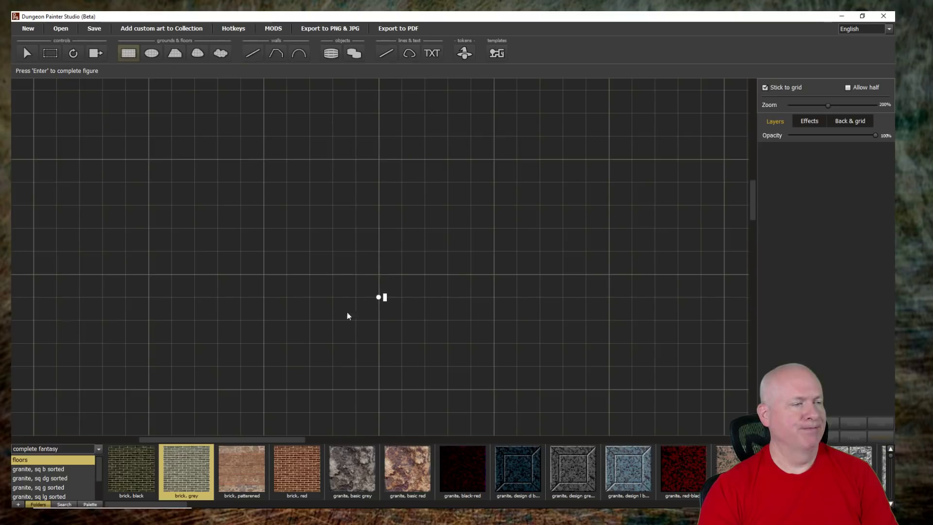
click(348, 471)
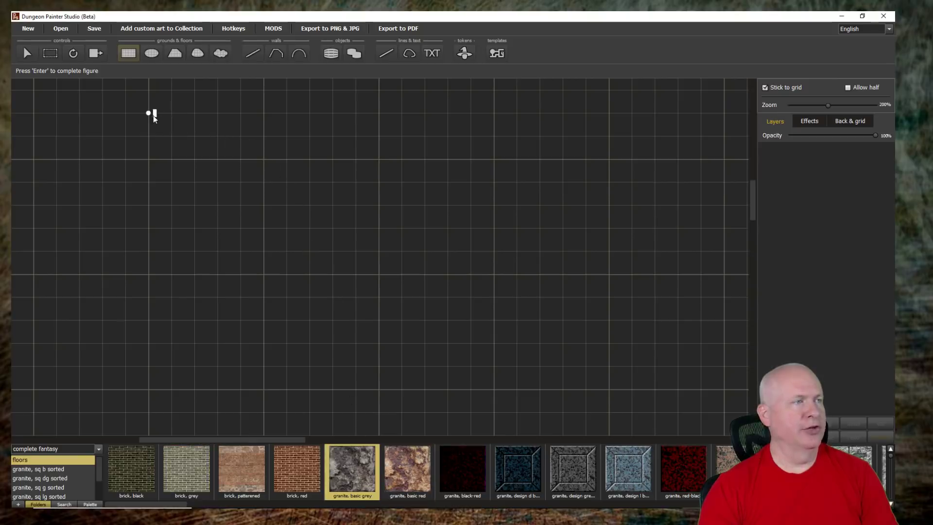
drag(153, 116, 377, 341)
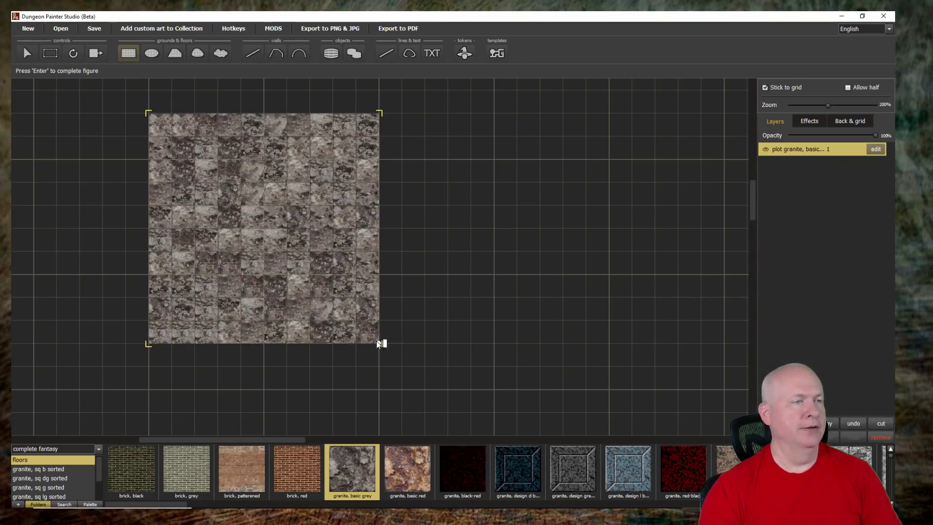
- Allow half-square snapping and add four more granite floor rectangles of about 5×9, 8.5×6, 6.5×4.5 and 8×7 squares
click(848, 88)
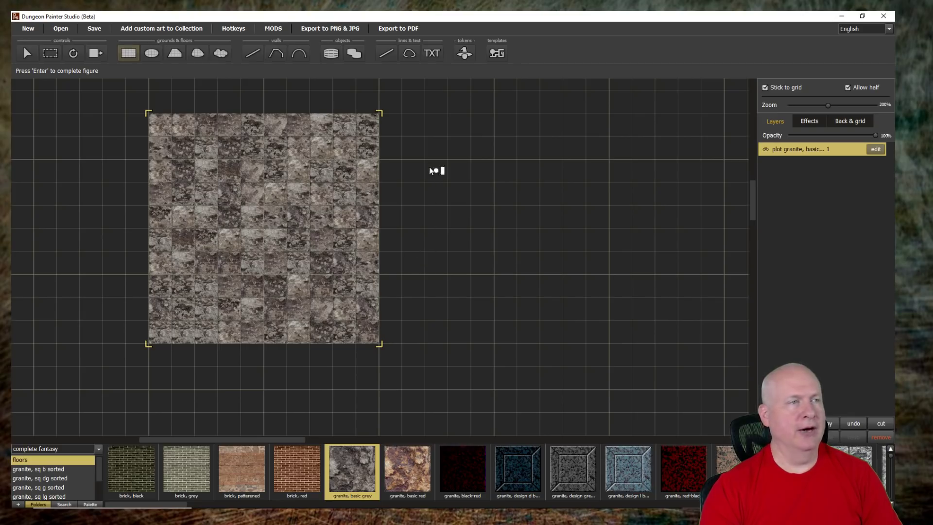
drag(428, 165, 541, 367)
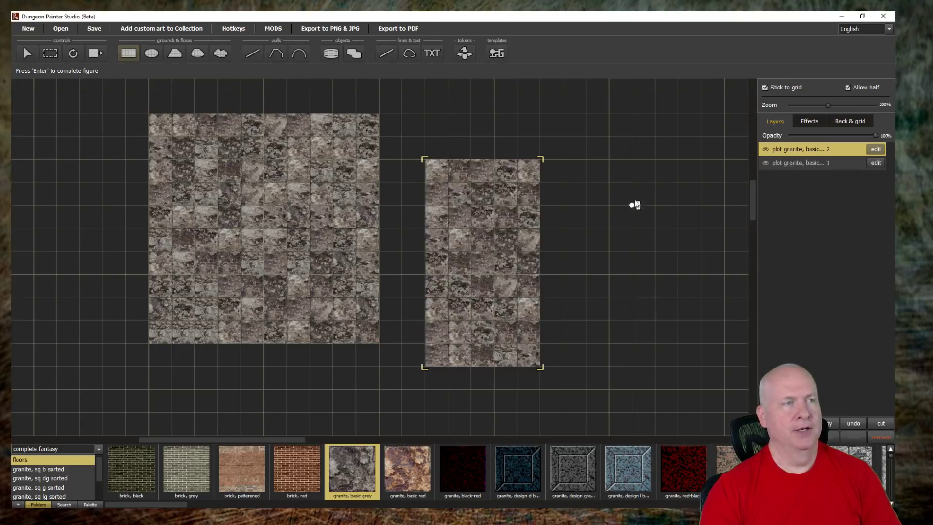
scroll(631, 258, down, 3)
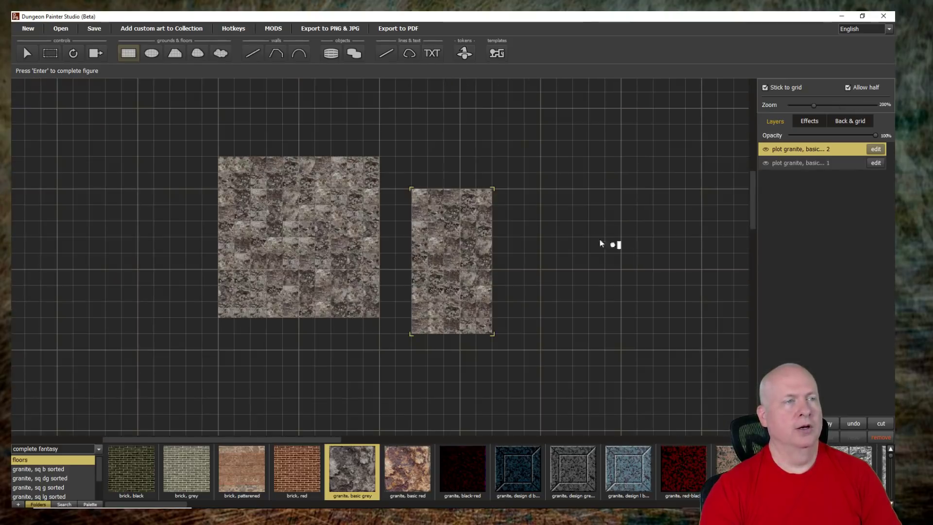
drag(586, 189, 491, 256)
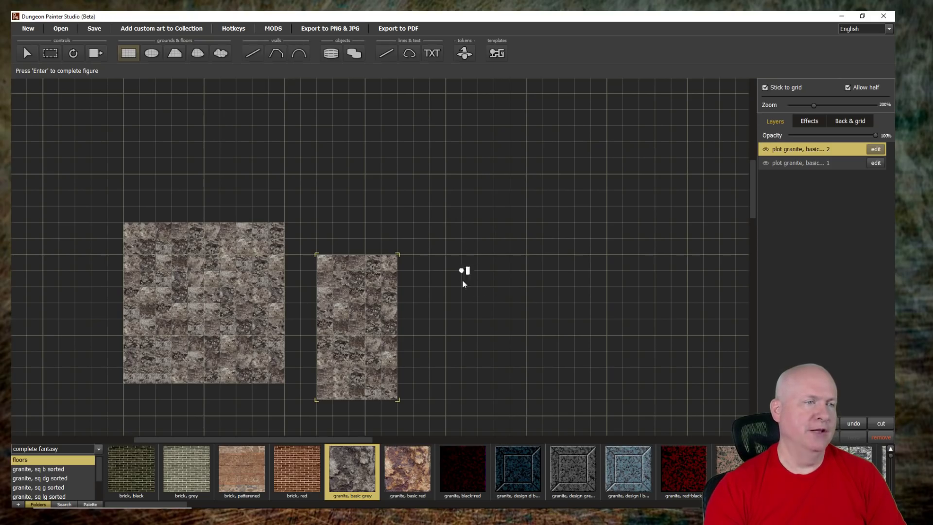
drag(468, 278, 612, 377)
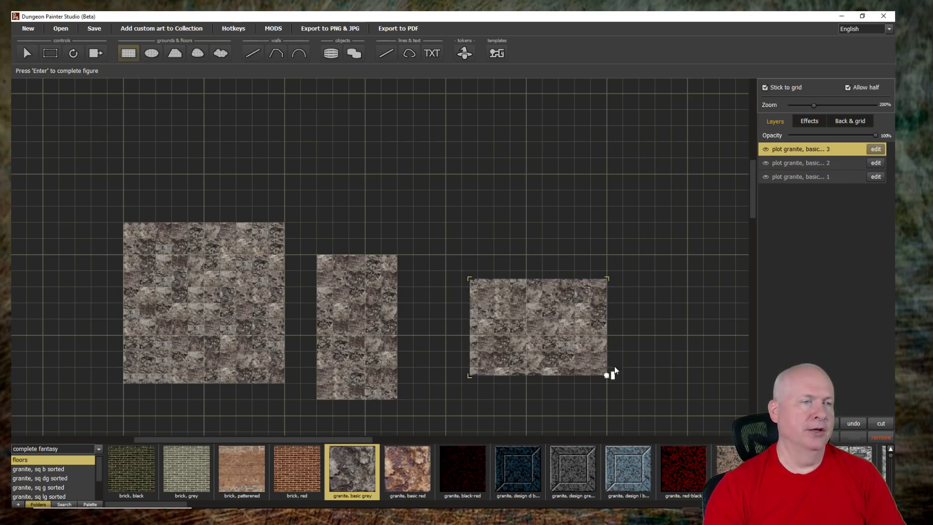
drag(501, 166, 608, 239)
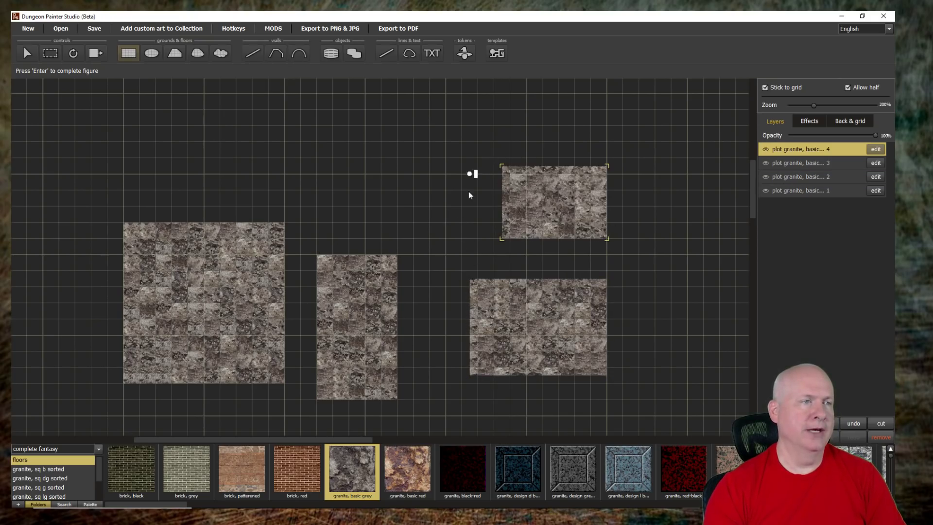
drag(334, 102, 461, 215)
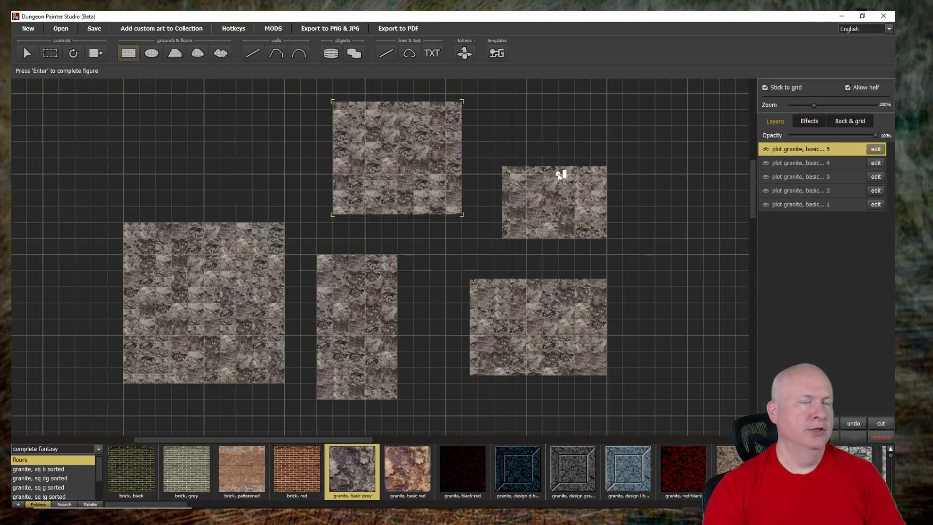
- Add a granite ellipse as wide as the uppermost rectangle, overlapping its upper edge to give the room a rounded end
scroll(543, 210, down, 3)
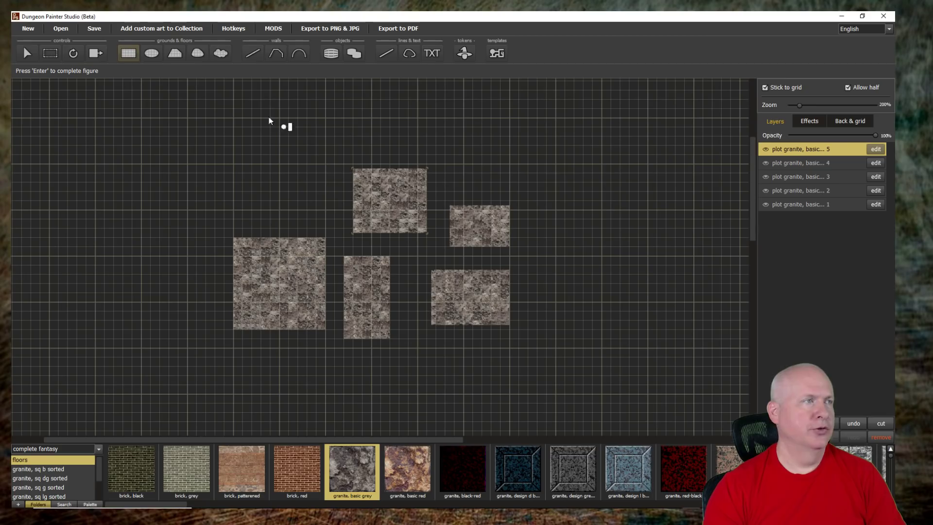
click(150, 53)
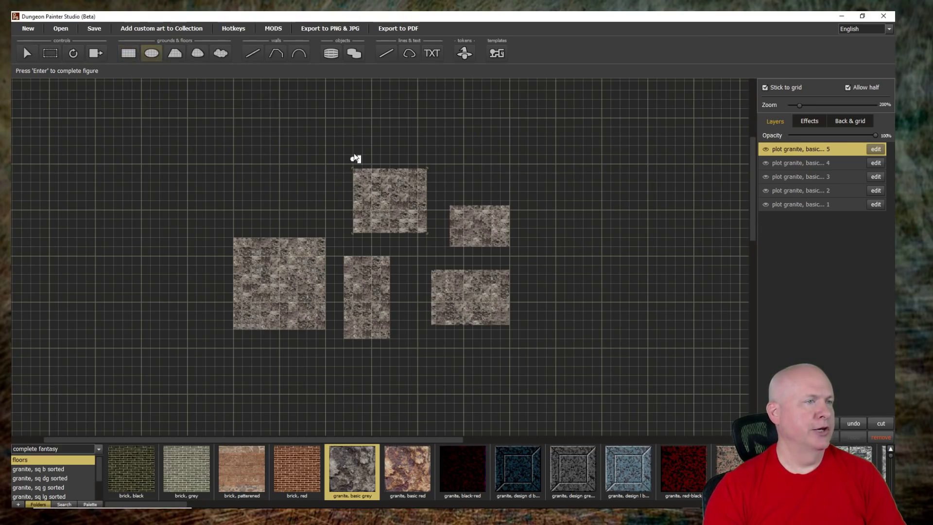
drag(362, 157, 425, 174)
click(26, 53)
drag(384, 155, 384, 160)
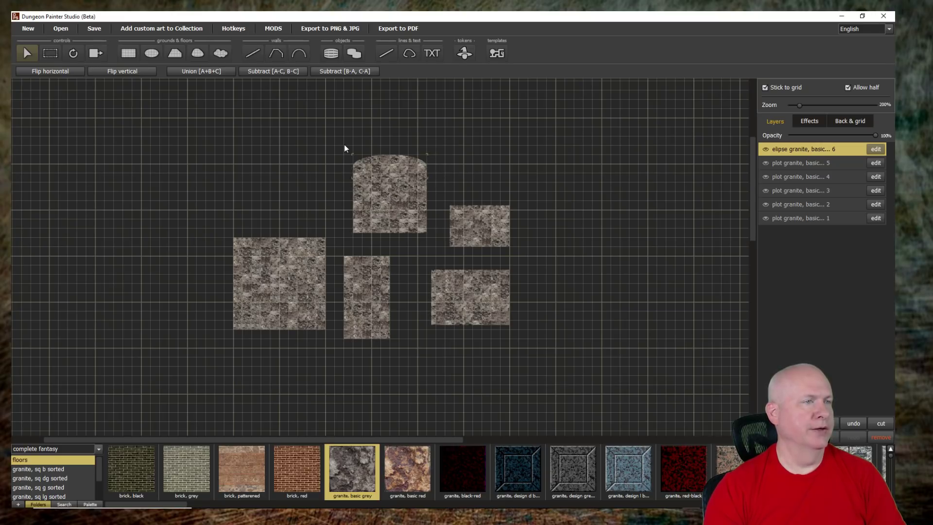
- Select the ellipse together with the rectangle it overlaps and merge them into one floor with Union [A+B+C]
click(128, 53)
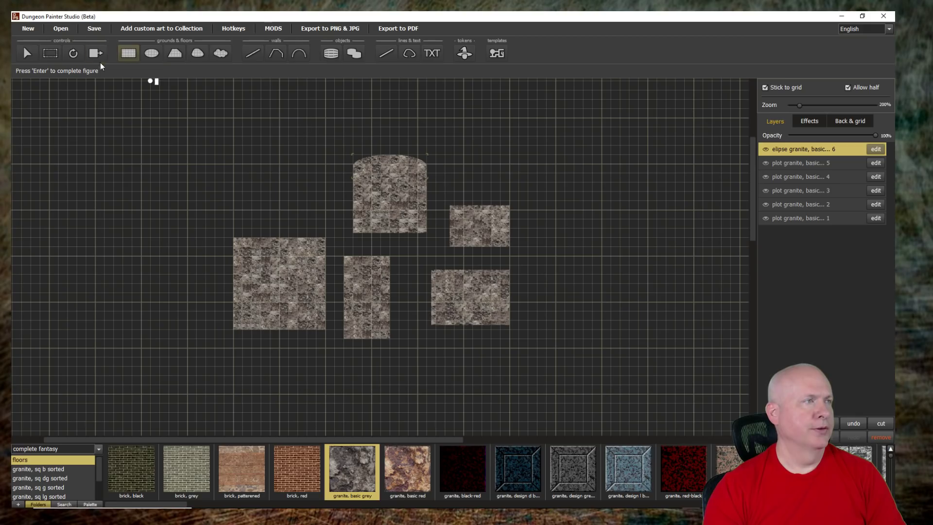
click(50, 53)
drag(339, 151, 430, 243)
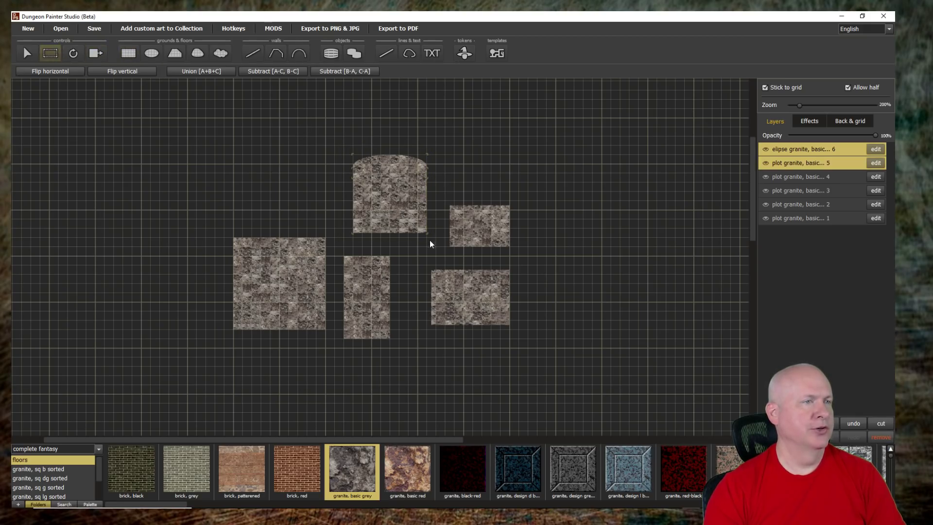
click(207, 72)
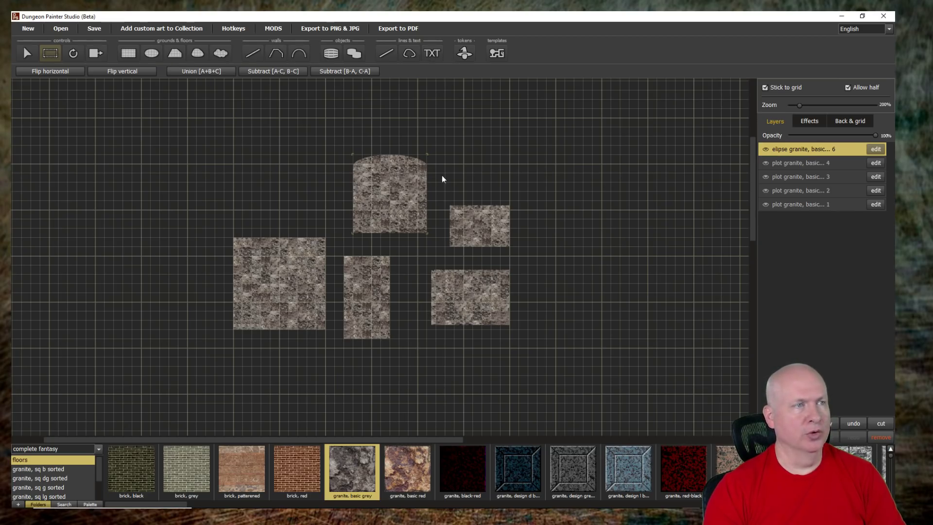
- Draw an irregular straight-edged granite floor polygon above the large square room
click(127, 54)
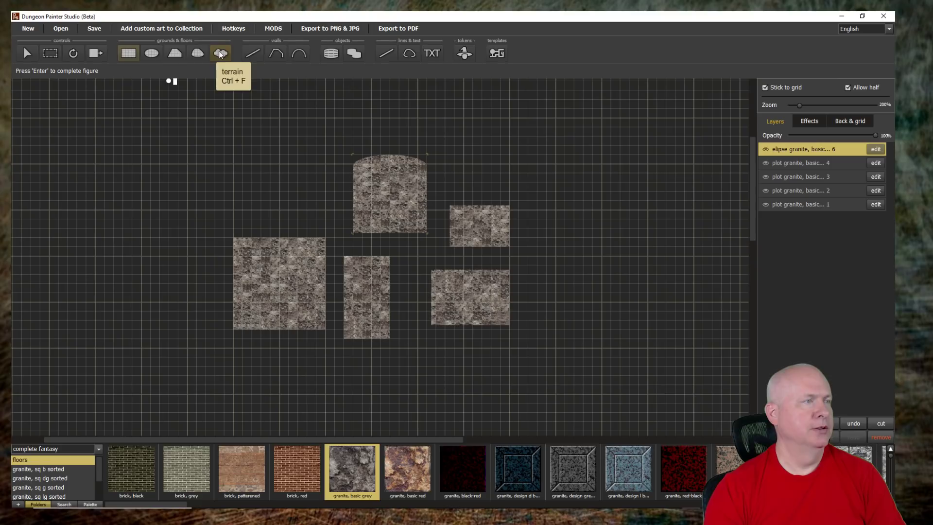
click(177, 54)
click(260, 144)
click(276, 197)
click(302, 204)
click(334, 154)
click(330, 127)
click(284, 99)
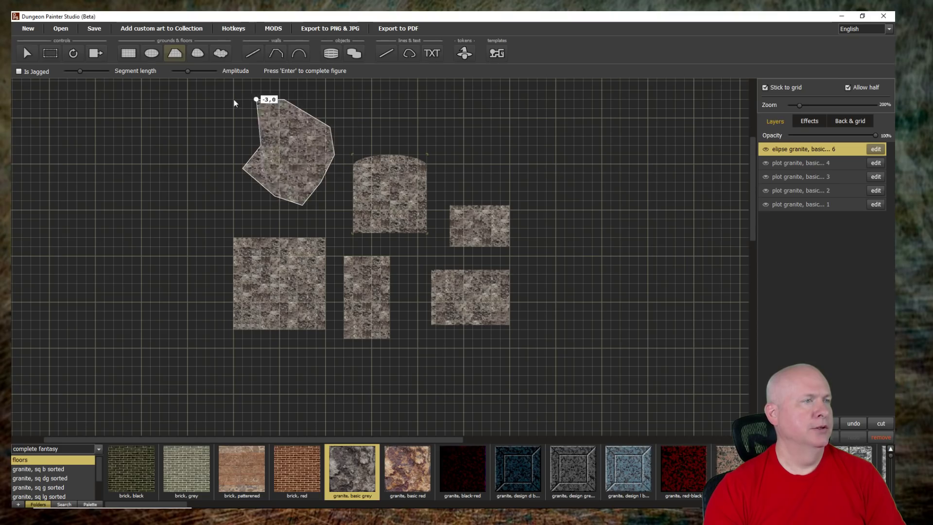
click(225, 100)
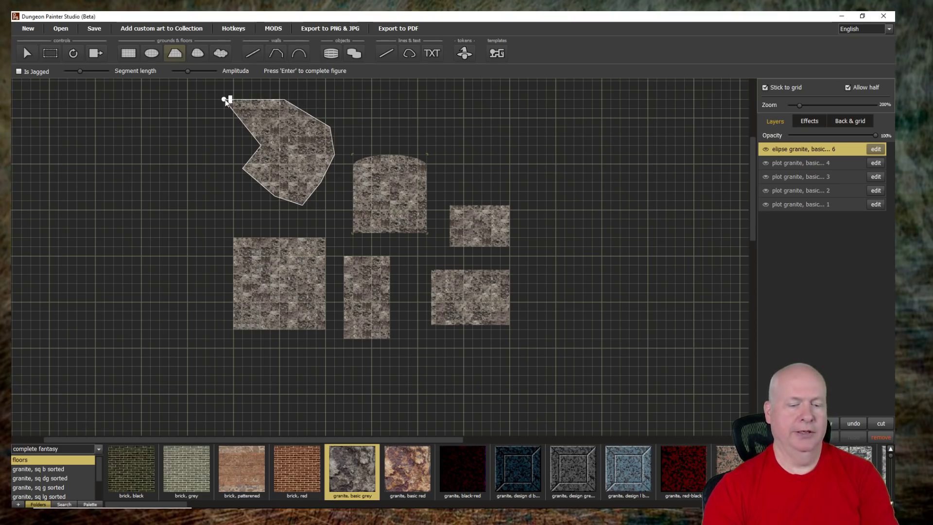
key(Return)
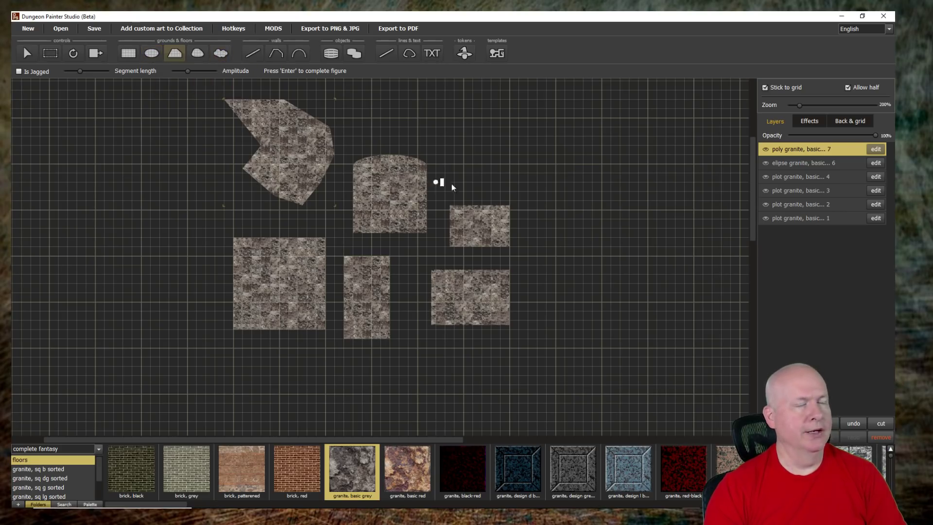
- Draw a jagged-edged granite cave polygon in the empty area beside the rooms, with a hooked passage and a hollow loop
click(565, 205)
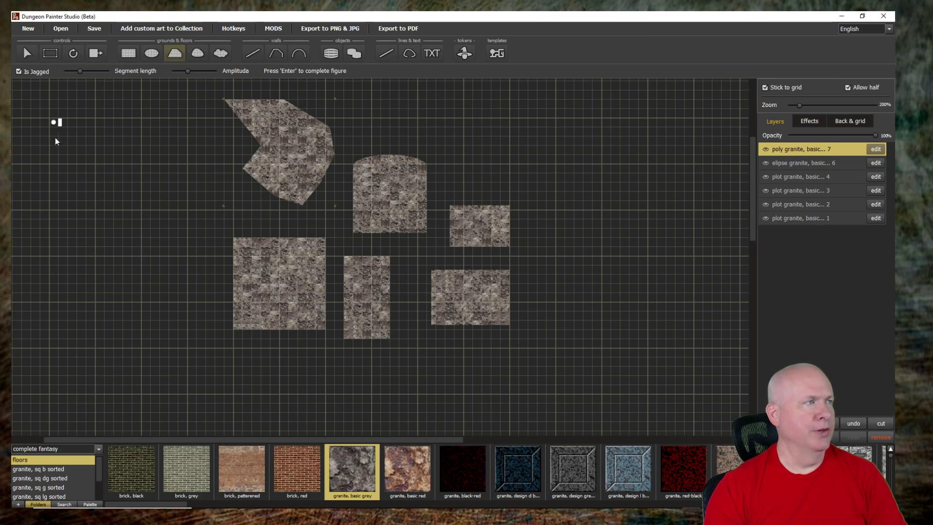
drag(147, 224, 281, 254)
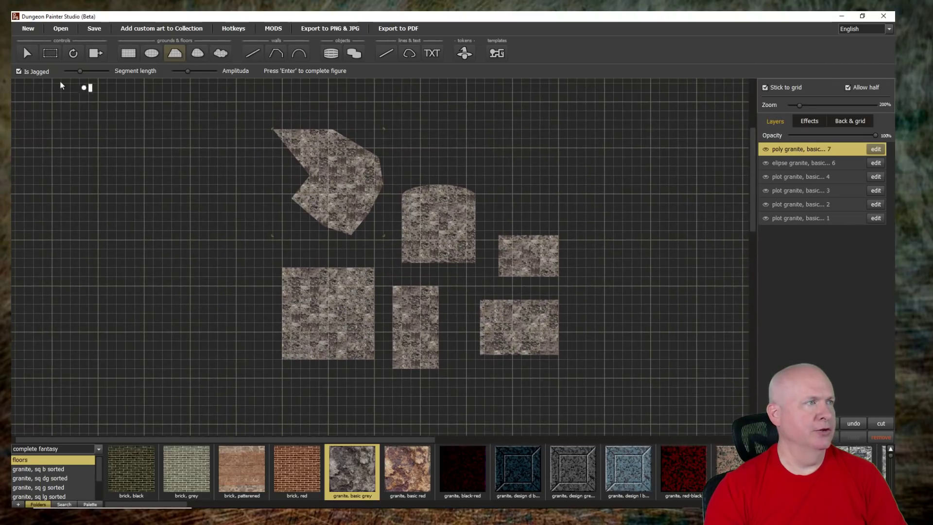
click(93, 264)
click(93, 221)
click(140, 189)
click(217, 238)
click(245, 292)
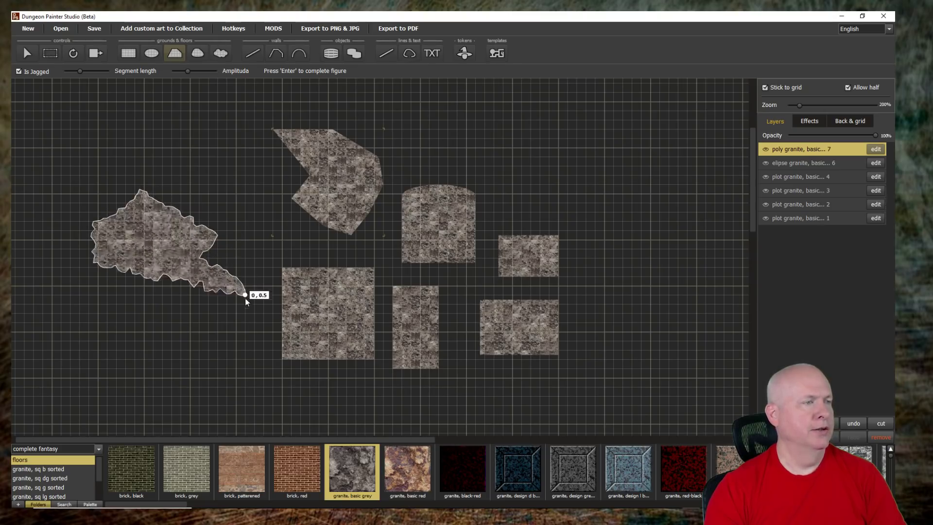
click(204, 338)
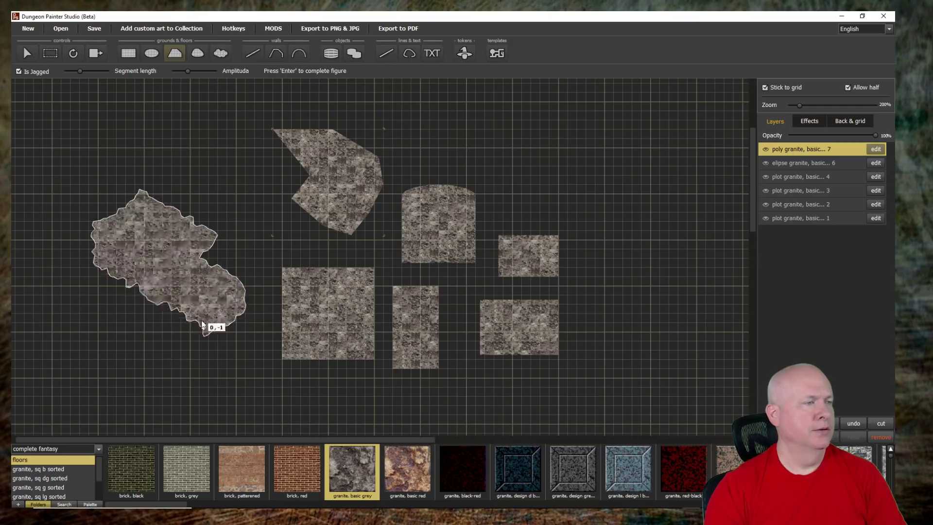
click(195, 328)
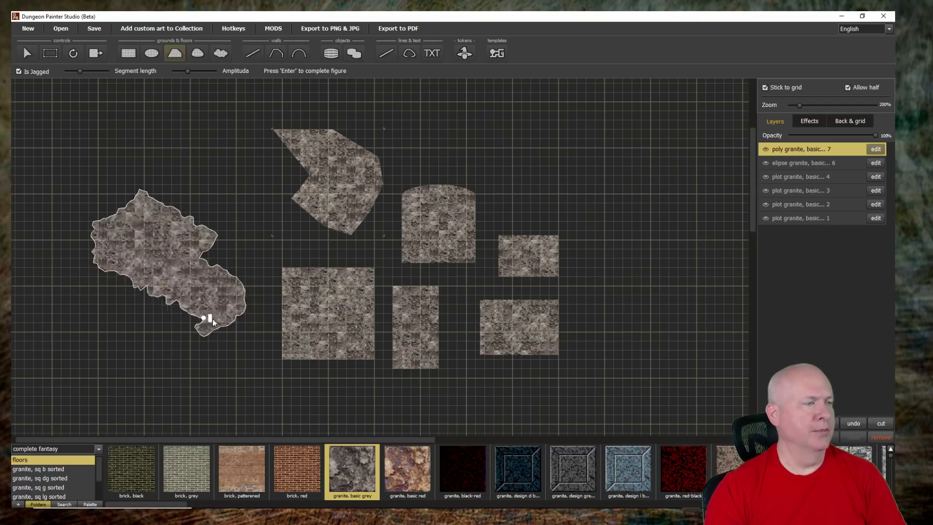
click(192, 291)
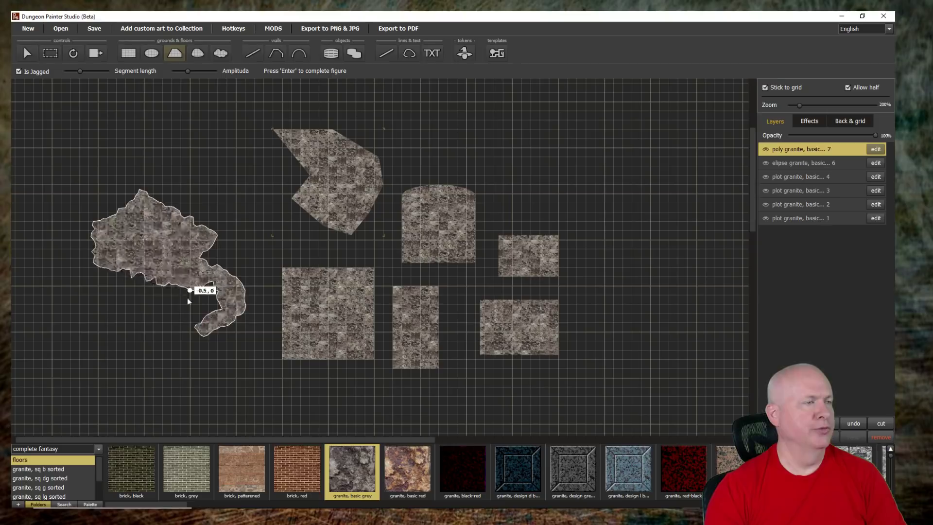
click(166, 351)
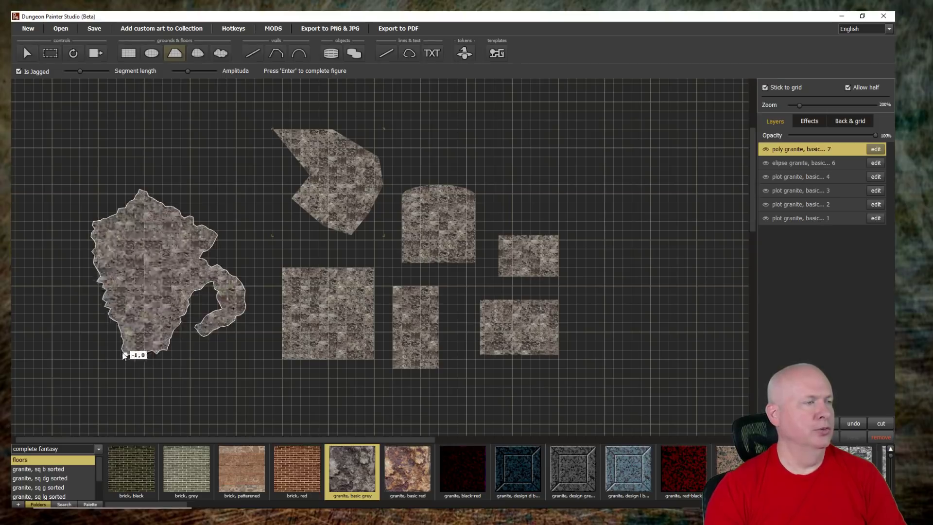
click(95, 335)
click(141, 280)
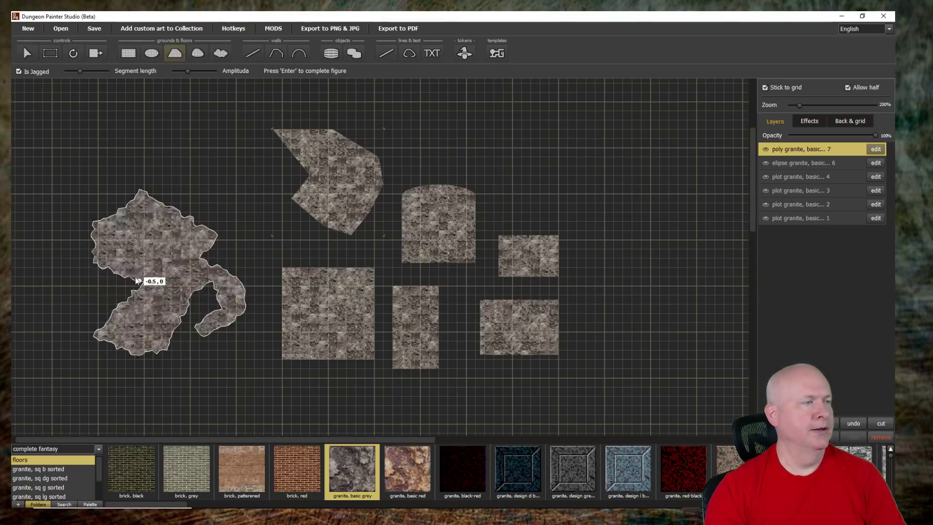
click(85, 263)
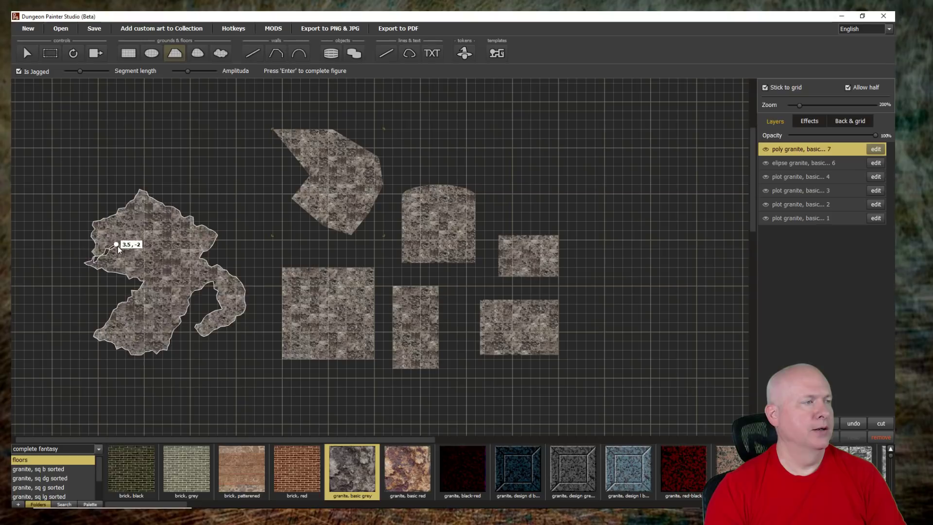
click(145, 238)
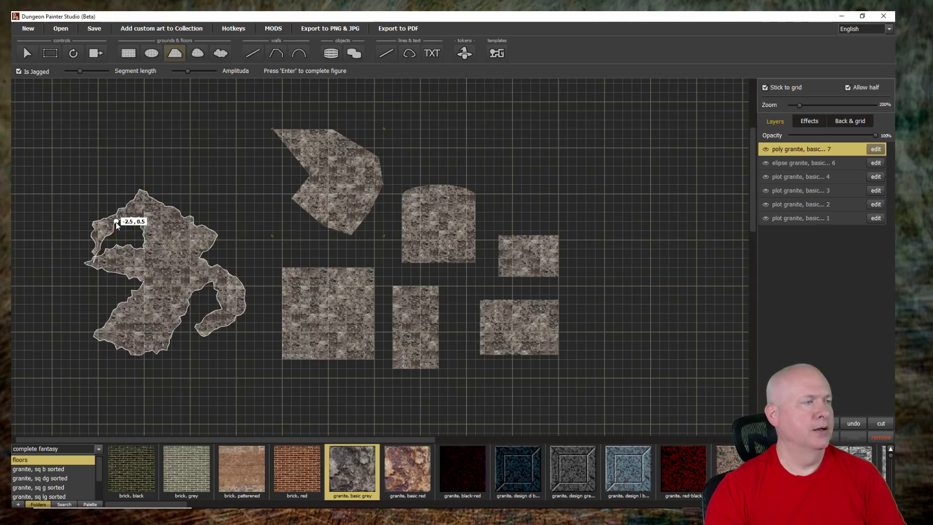
click(117, 222)
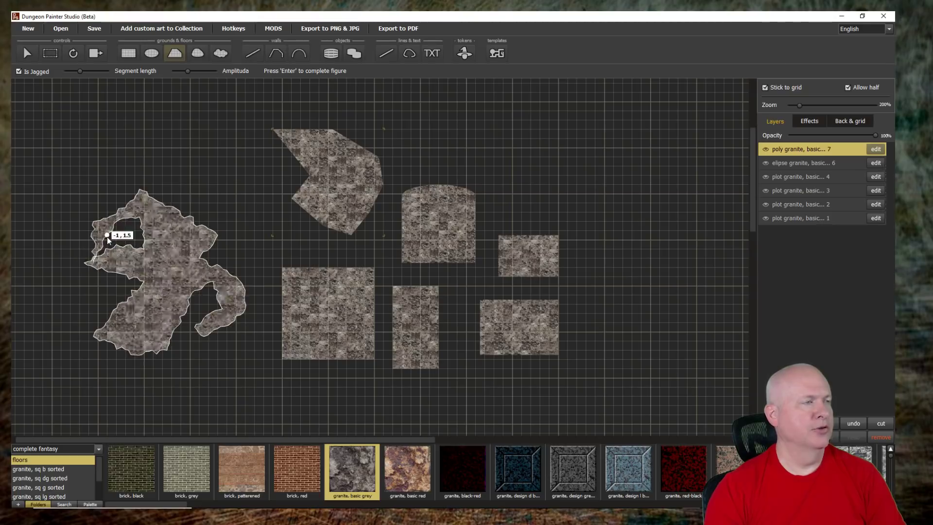
click(107, 236)
key(Return)
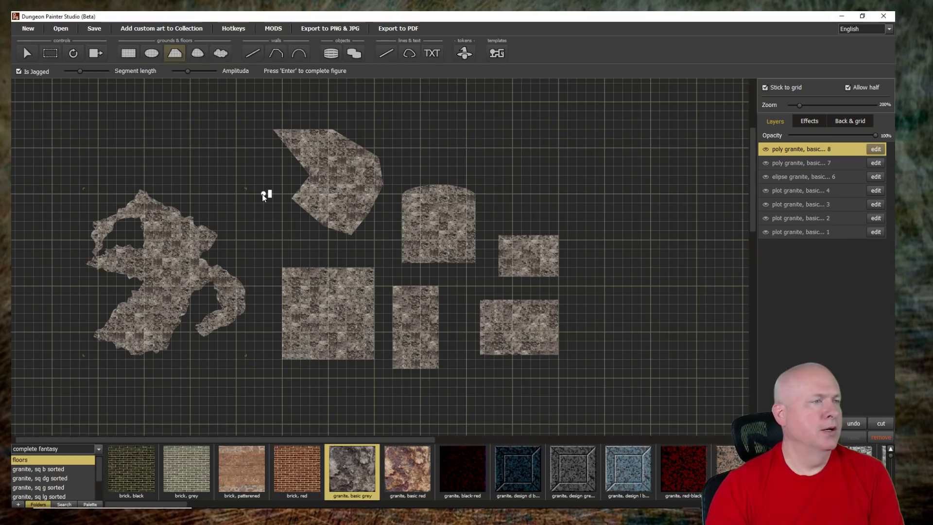
- Draw a curved jagged-edged granite passage from the upper edge of the cave to the irregular polygon room
click(189, 221)
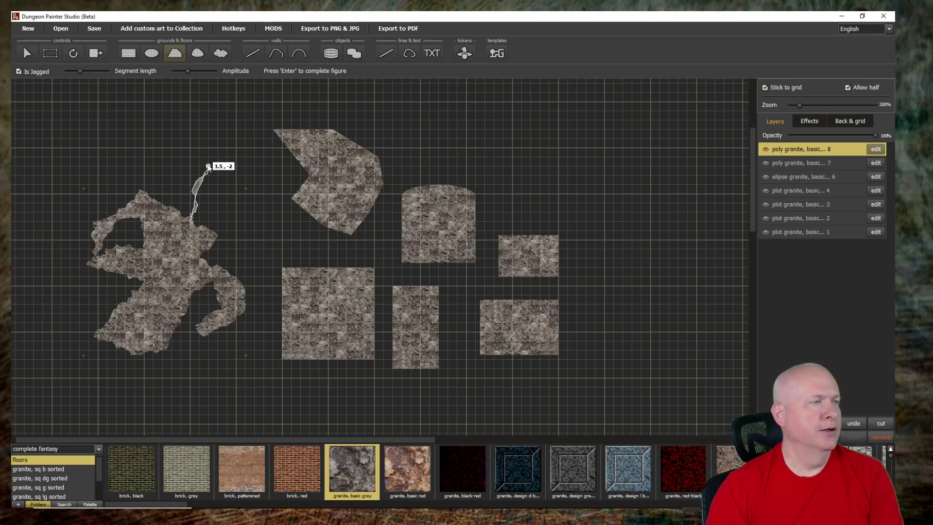
click(206, 164)
click(285, 144)
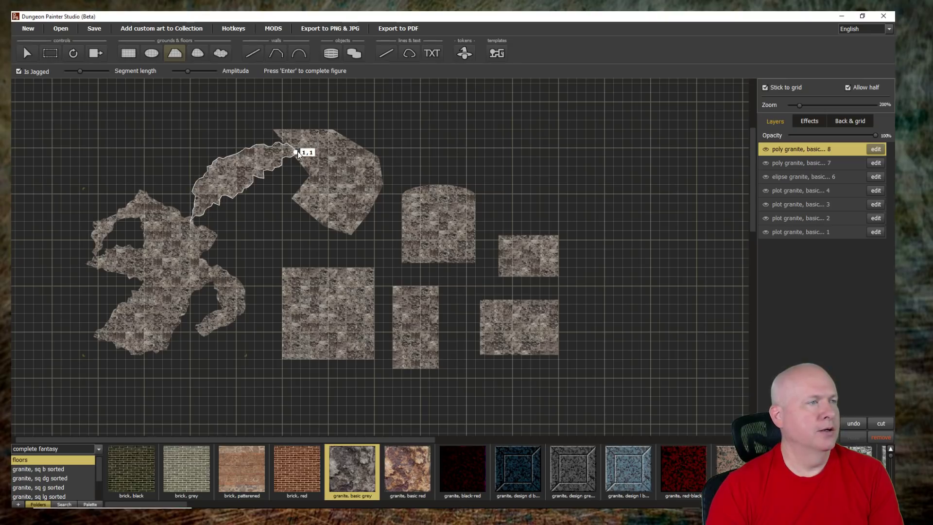
click(249, 161)
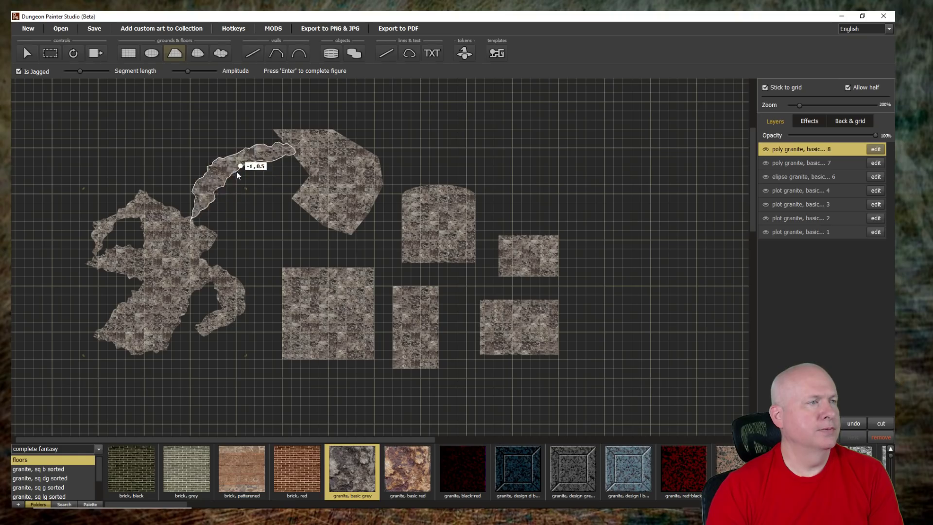
click(200, 236)
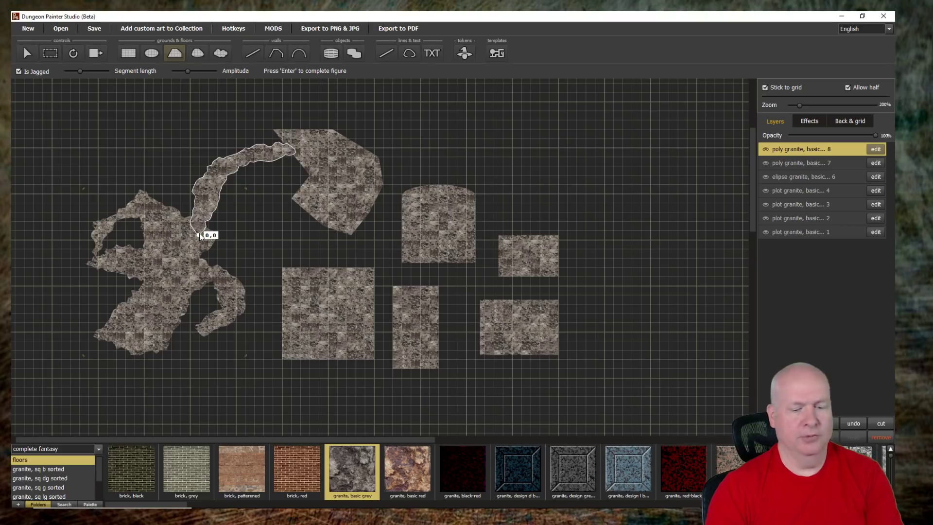
key(Return)
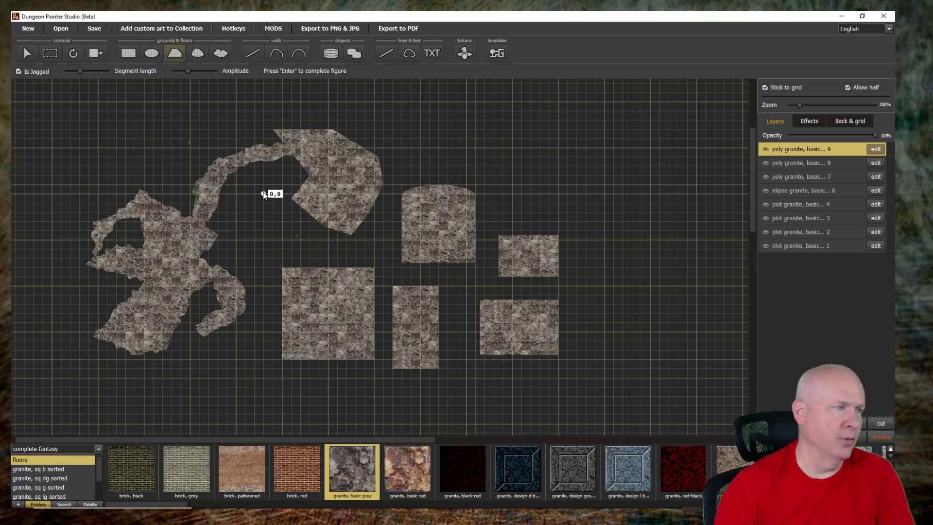
- Draw five short rectangular granite corridors linking the polygon room, the round-ended room and the neighbouring rectangular rooms
click(129, 53)
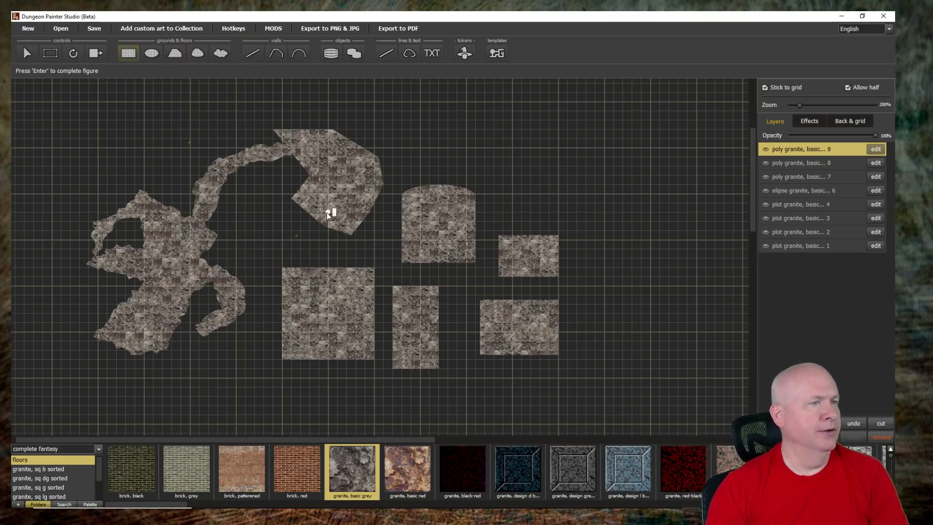
click(366, 204)
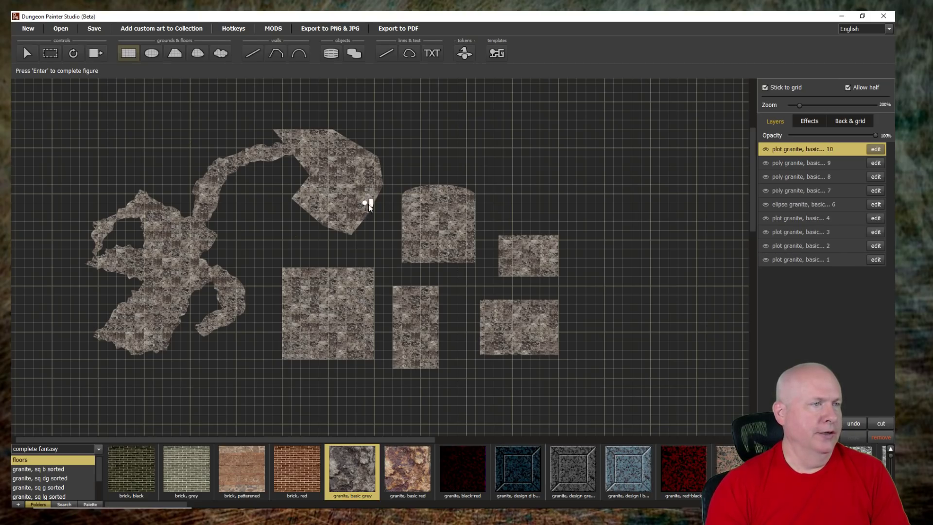
drag(369, 205, 401, 214)
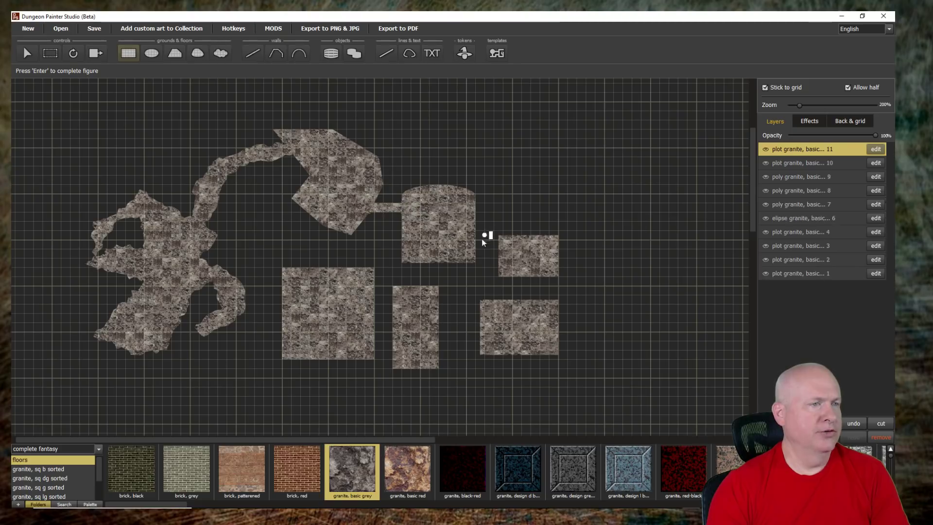
drag(417, 263, 433, 291)
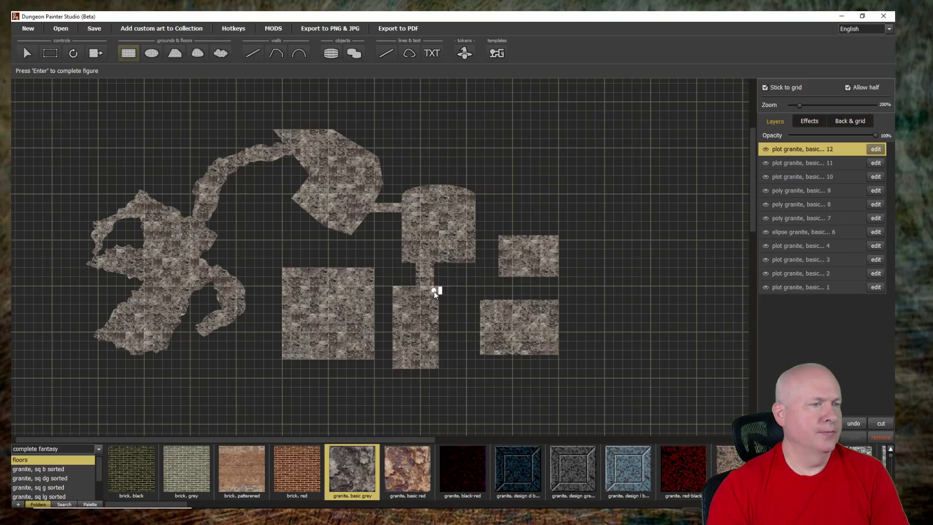
drag(522, 276, 538, 304)
drag(476, 240, 502, 250)
drag(376, 325, 392, 332)
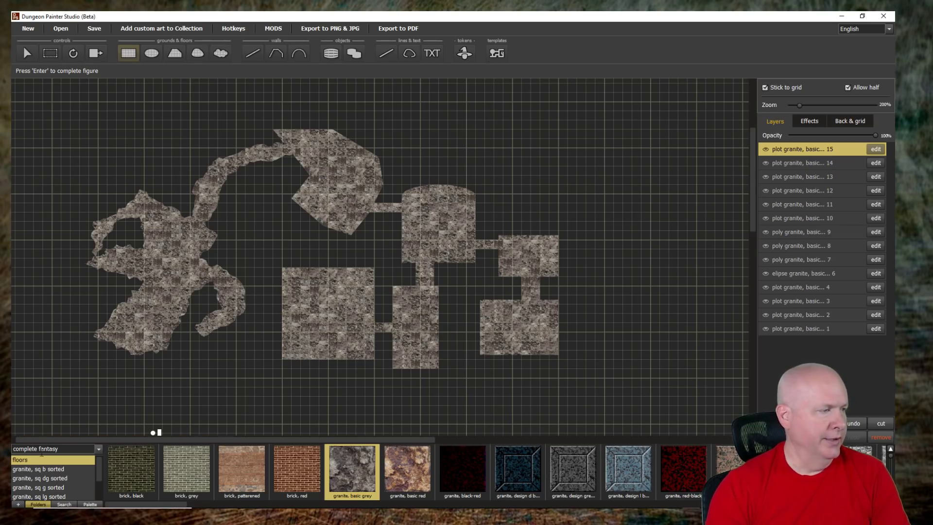
- Search the art collection's placeable objects for "stair"
click(64, 504)
click(60, 451)
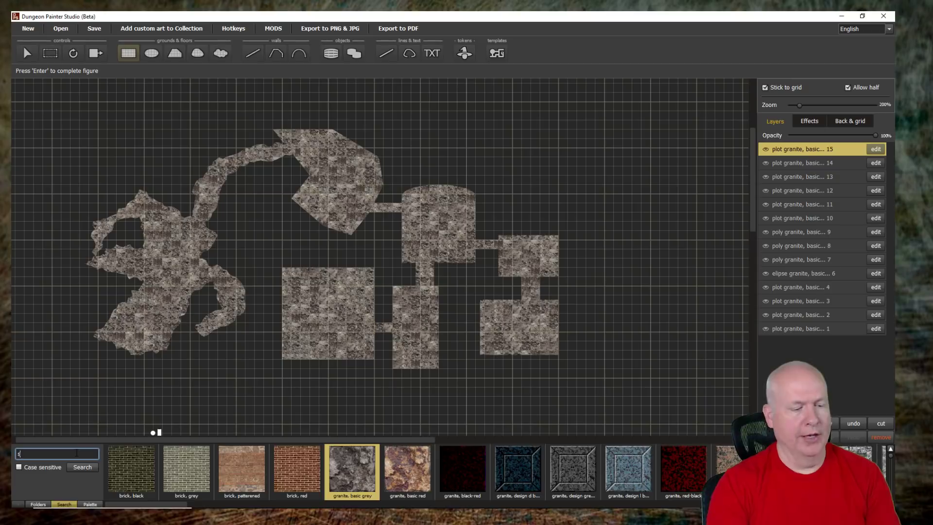
text(stairs)
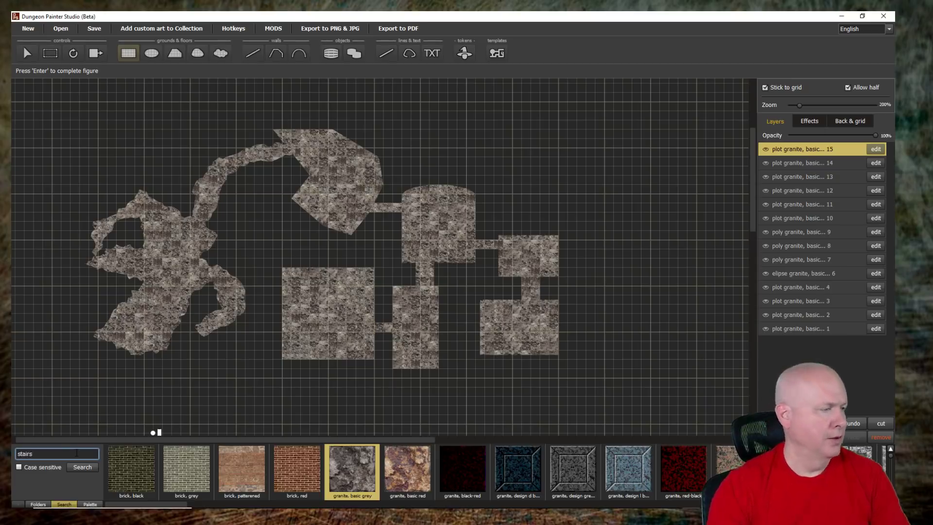
click(83, 467)
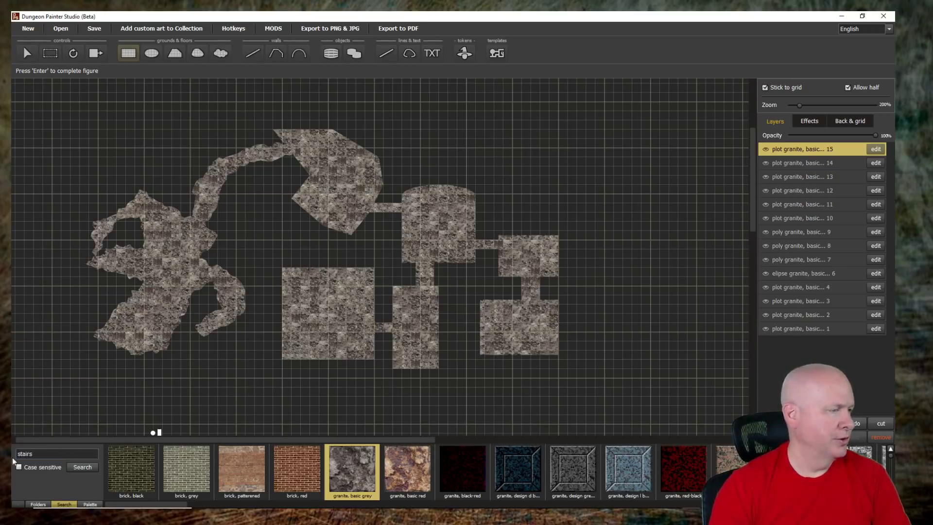
click(38, 450)
key(BackSpace)
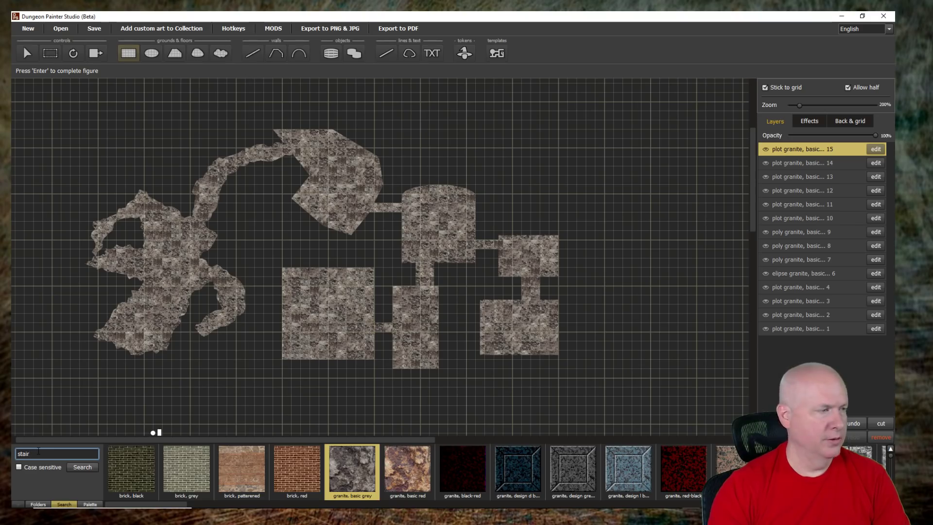
click(86, 466)
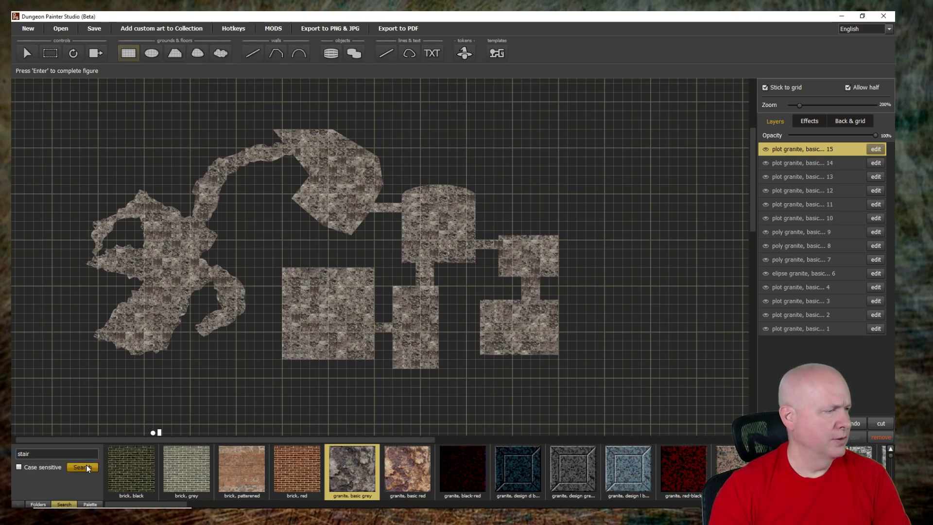
click(330, 54)
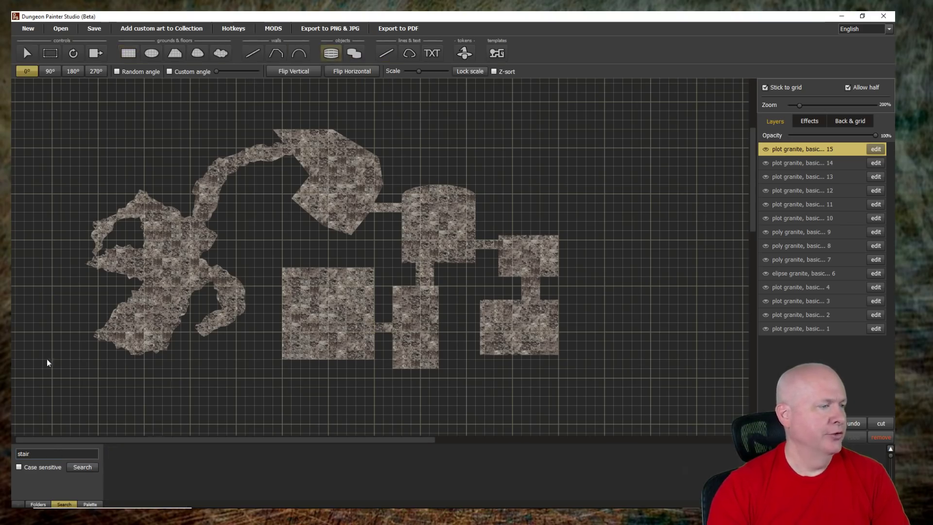
click(89, 465)
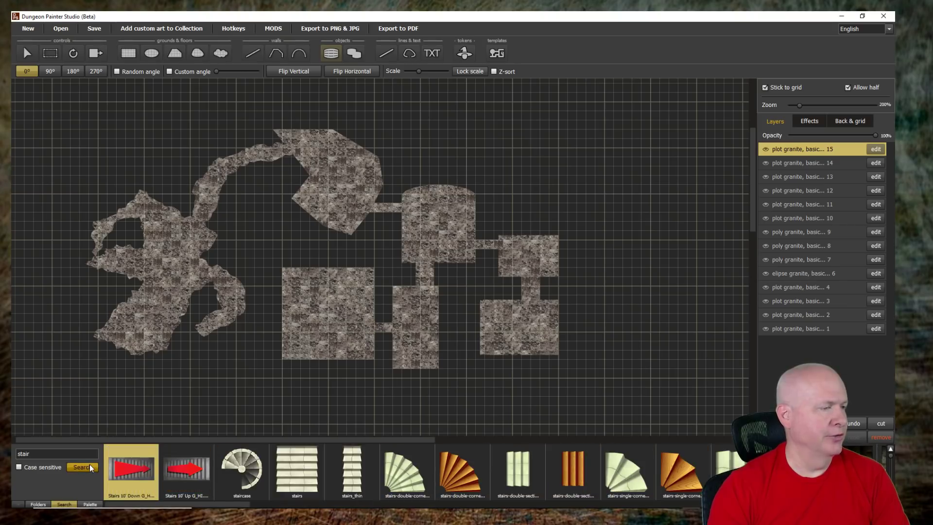
- Place the Stairs 10' Down object, rotated 90°, in the upper-left corner of the large square room
click(135, 470)
click(304, 345)
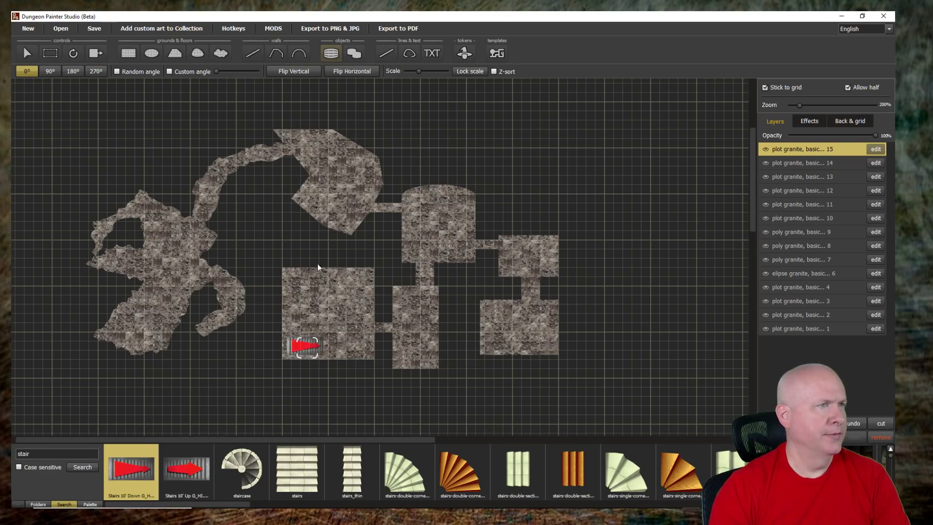
click(50, 71)
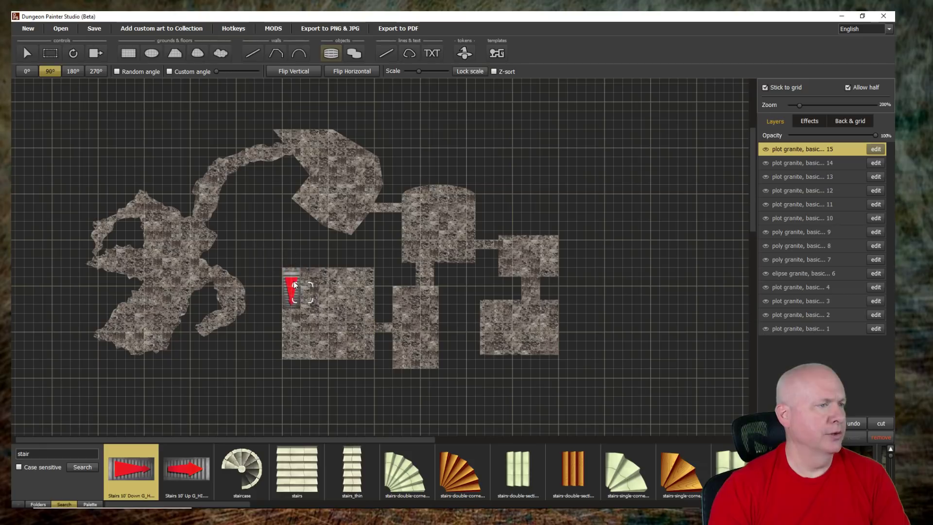
click(292, 281)
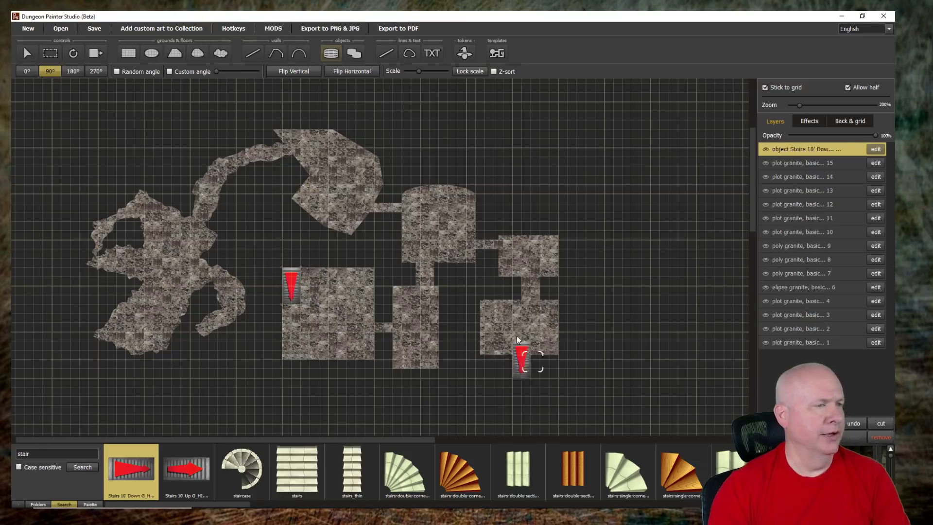
- Select everything on the map and merge all the granite floors into one with Union [A+B+C]
click(123, 55)
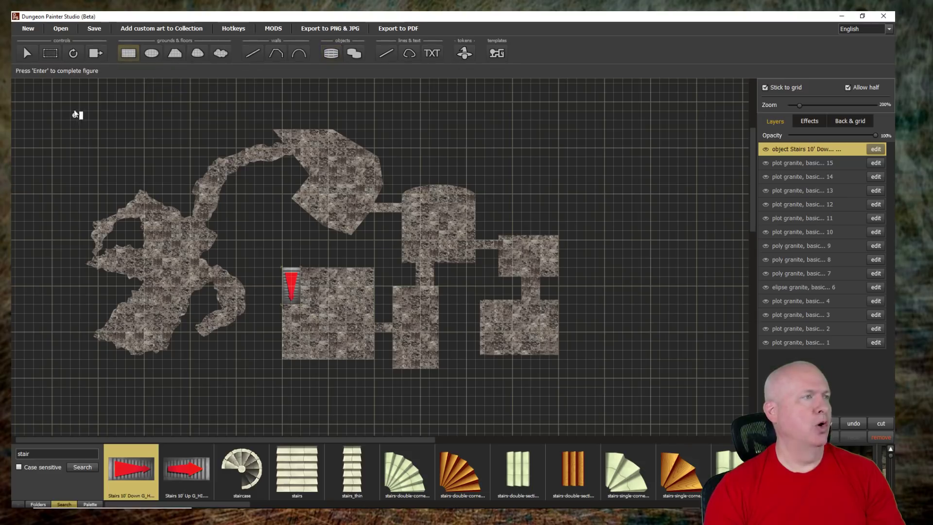
click(50, 53)
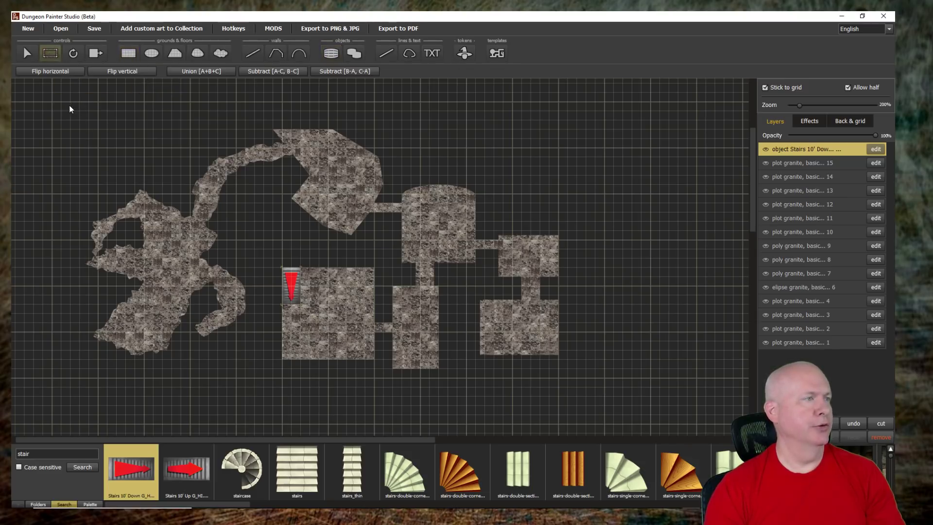
drag(72, 92, 613, 395)
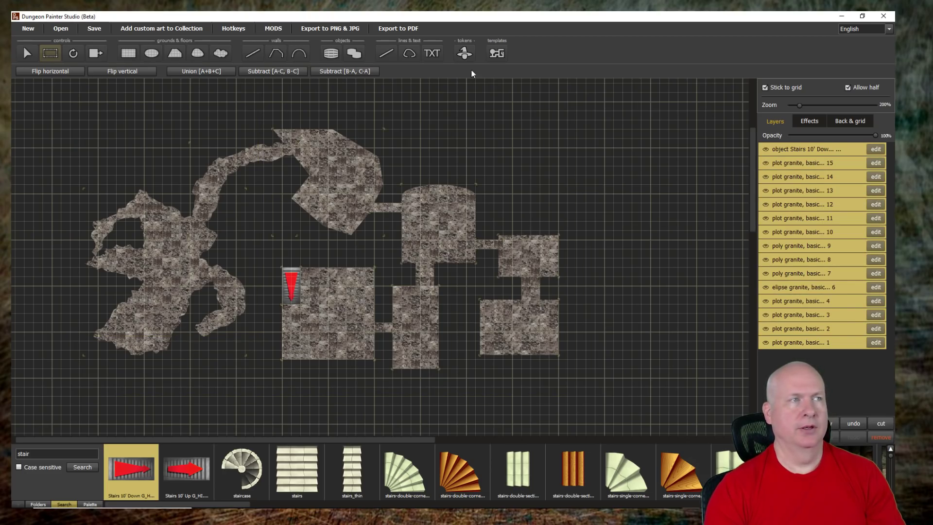
click(196, 72)
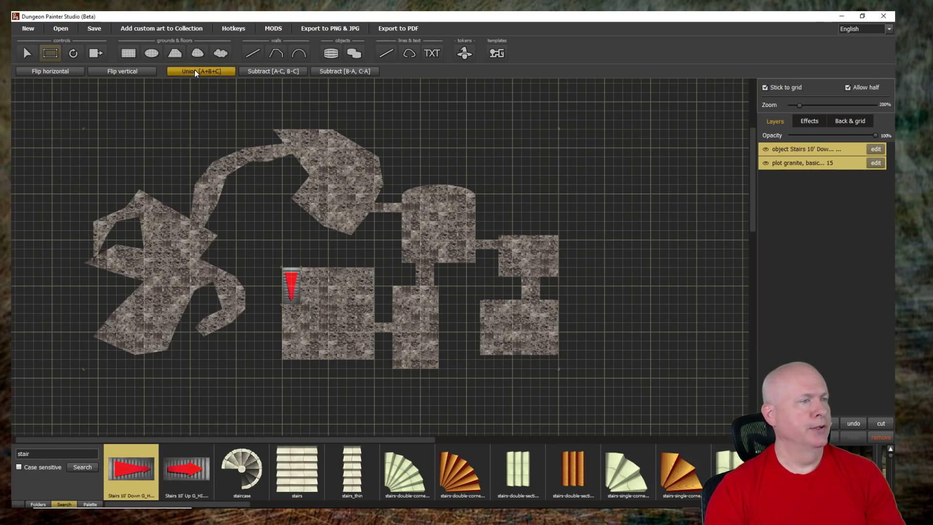
- Add a wall around the merged granite floor and inspect the wall blocks along the rooms and corridors
right_click(796, 166)
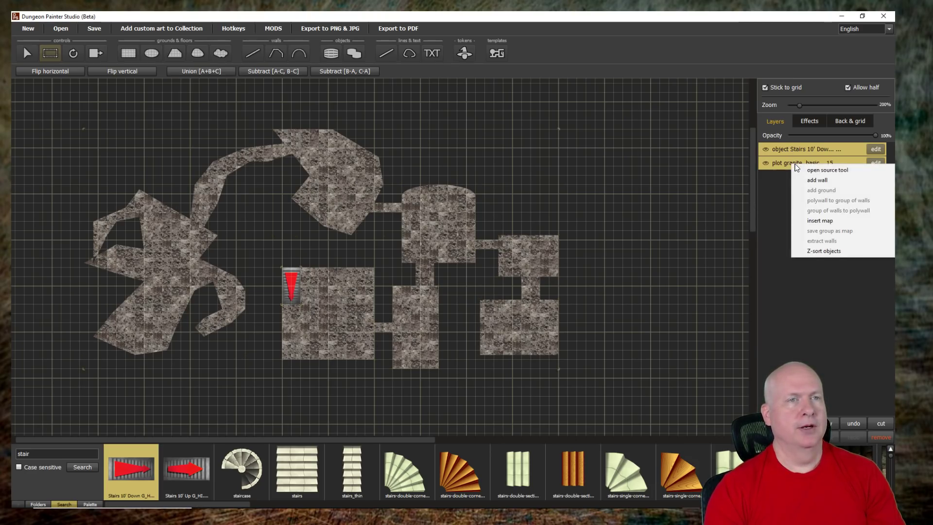
click(820, 180)
scroll(479, 325, up, 5)
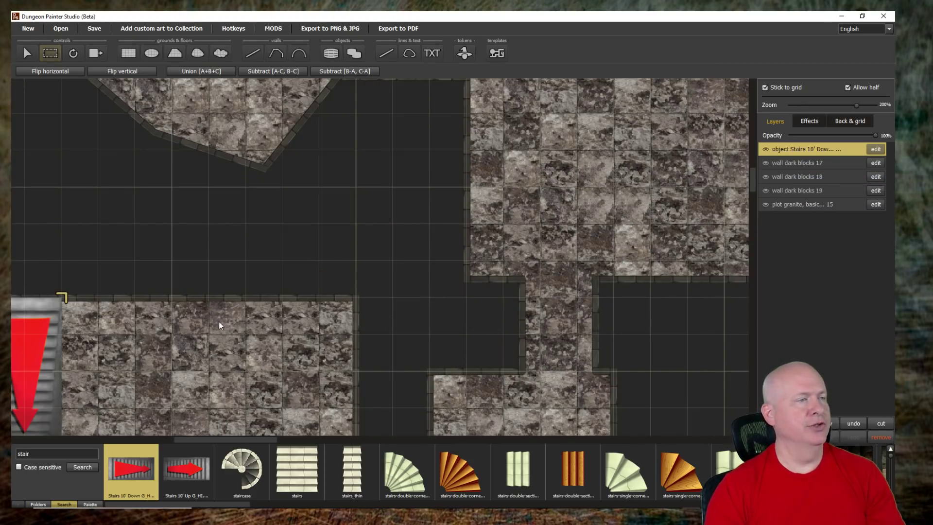
scroll(368, 270, down, 3)
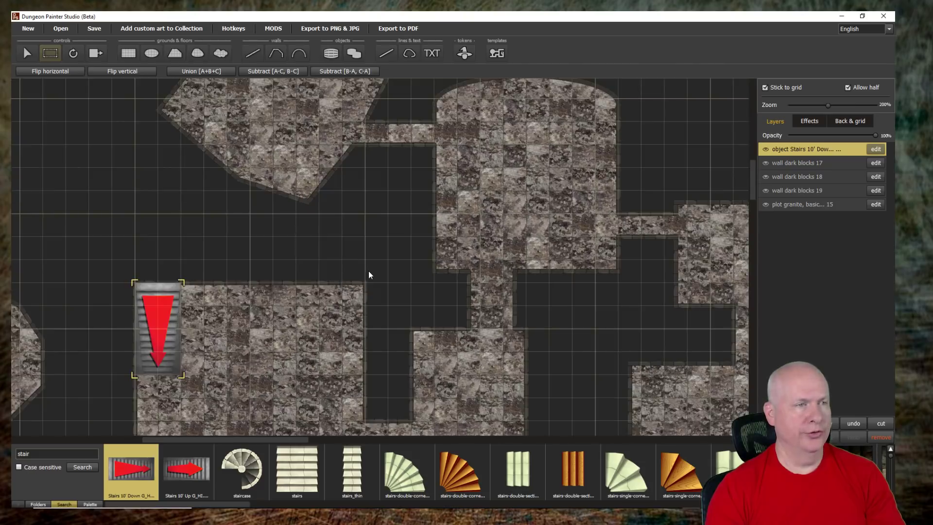
scroll(368, 275, down, 2)
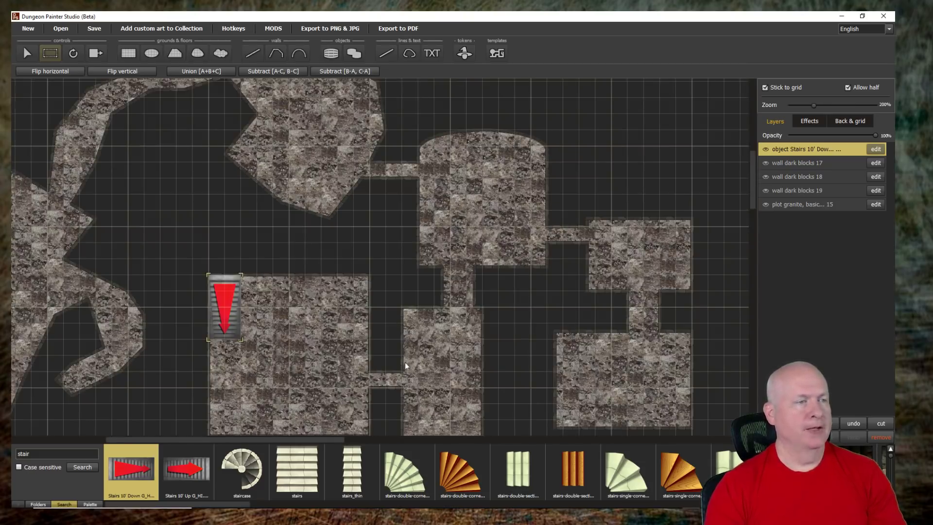
scroll(407, 371, up, 5)
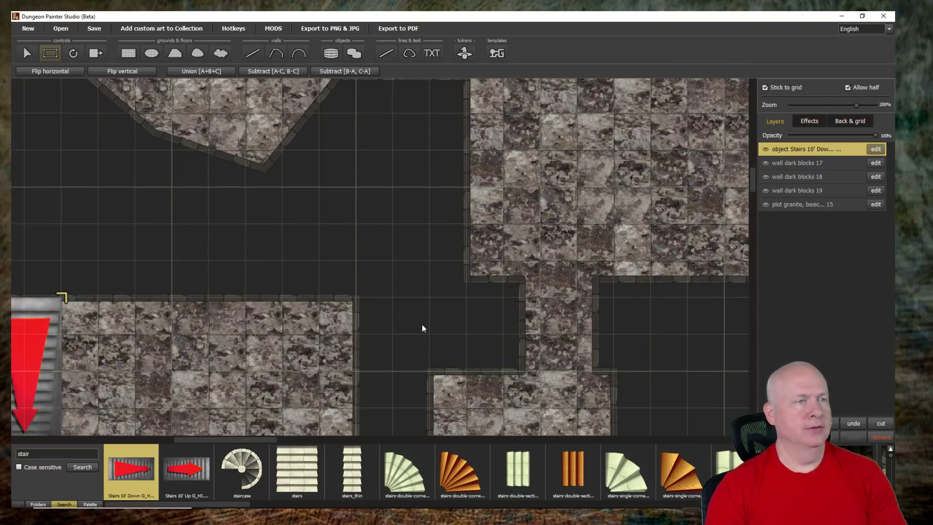
- Search the art collection's placeable objects for "door"
drag(403, 351, 496, 101)
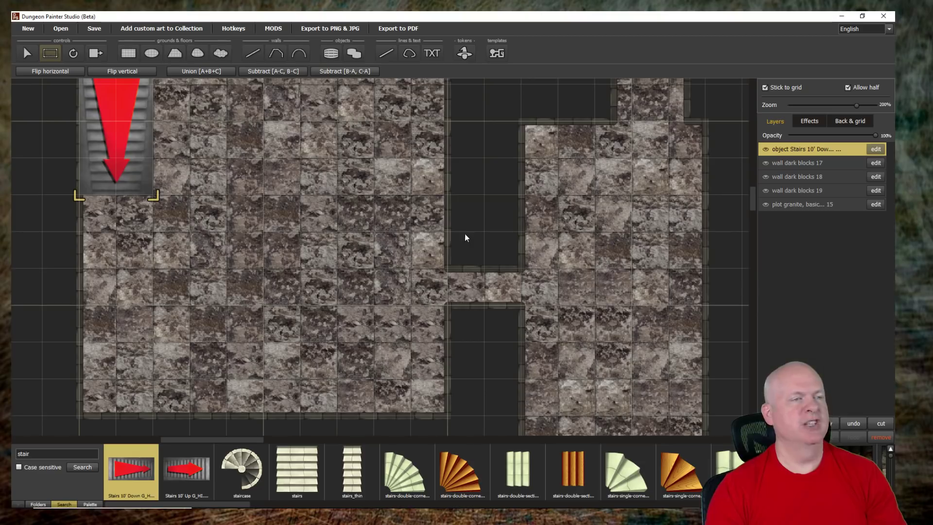
double_click(41, 454)
text(door)
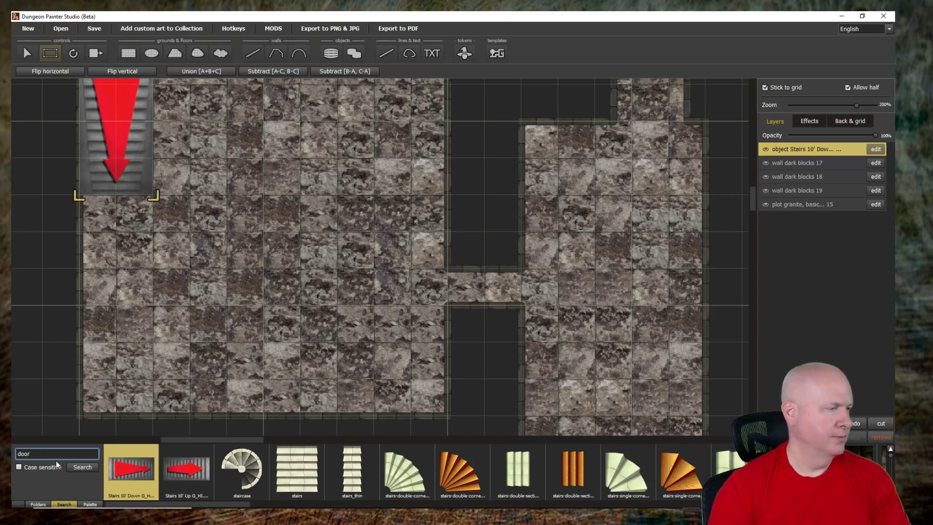
click(86, 465)
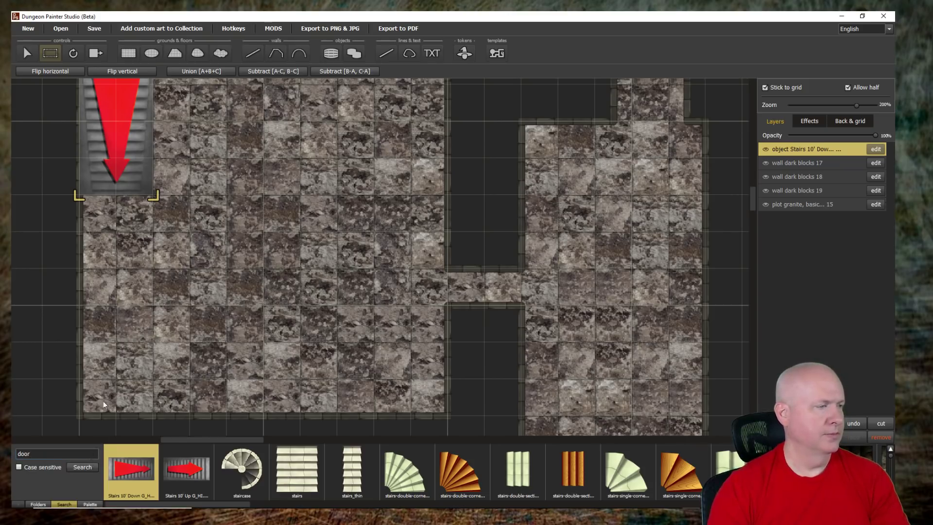
click(331, 53)
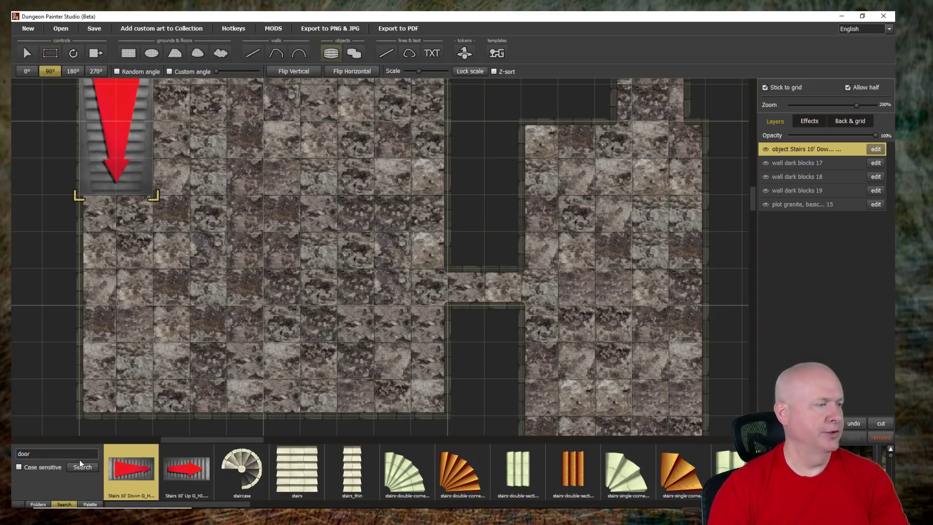
click(85, 470)
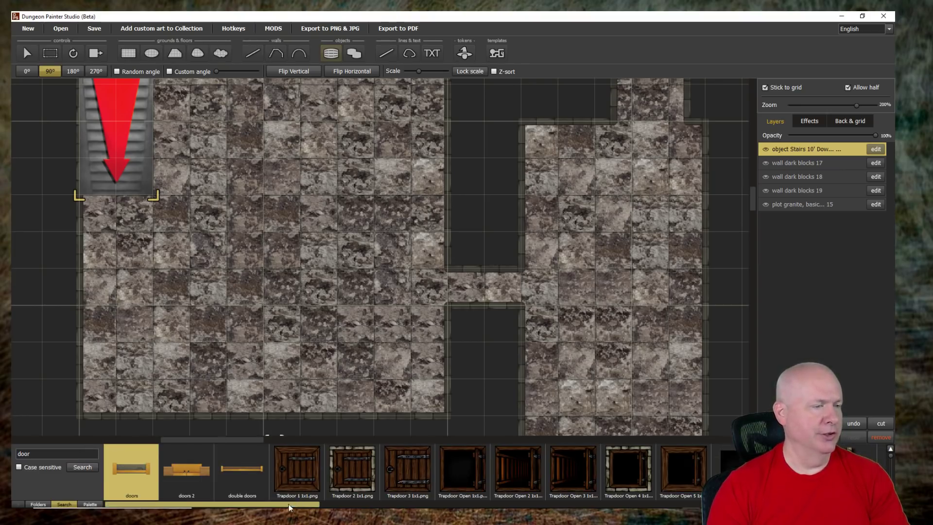
- Place the Door 11 object, rotated 90°, where the narrow corridor leaves the large square room with the stairs
drag(288, 506, 616, 478)
scroll(616, 477, down, 5)
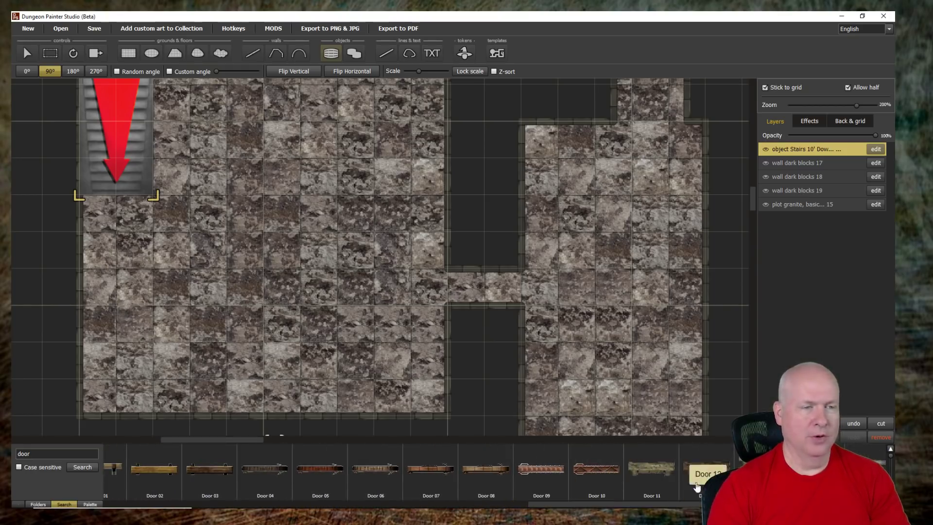
scroll(632, 504, down, 2)
scroll(631, 504, down, 1)
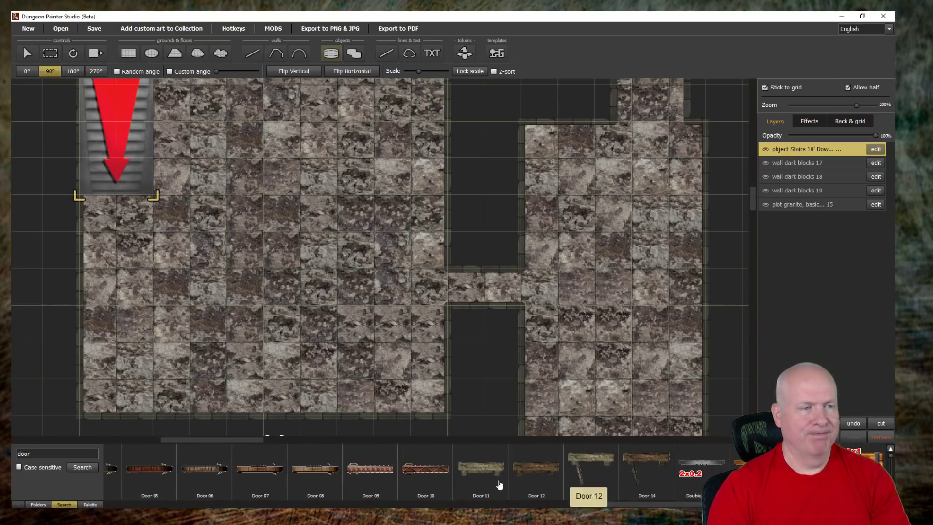
click(477, 470)
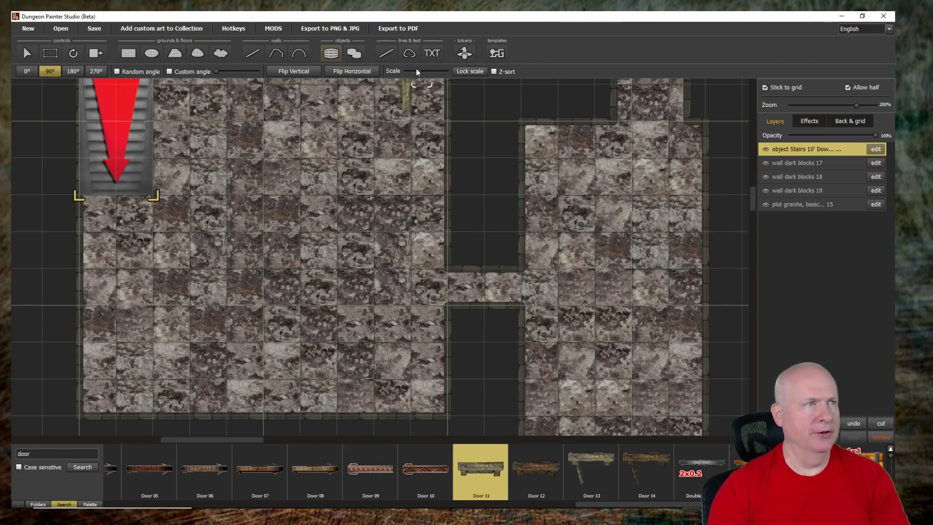
drag(415, 70, 416, 76)
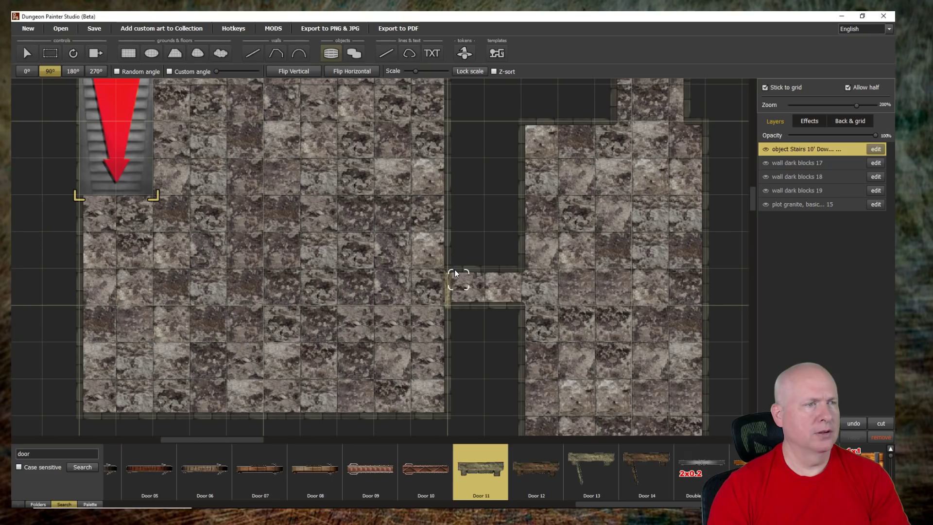
drag(415, 72, 416, 74)
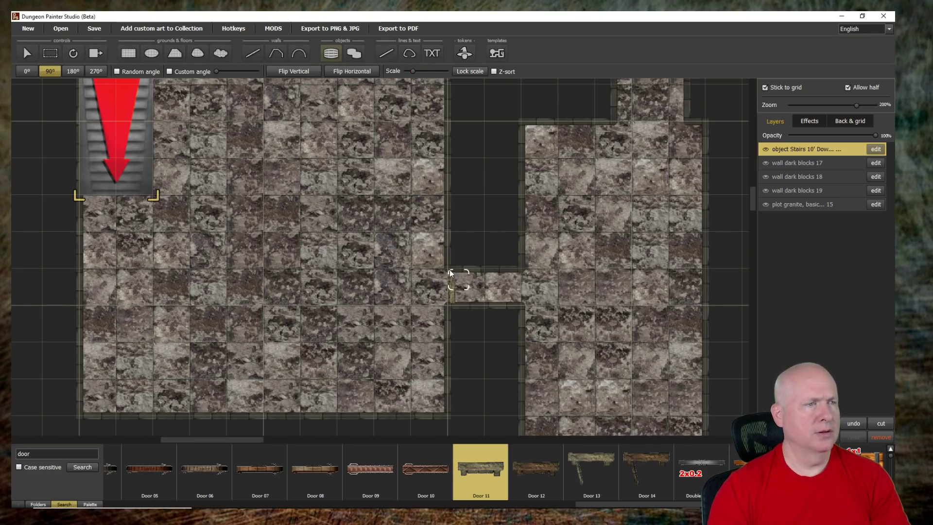
drag(415, 73, 415, 75)
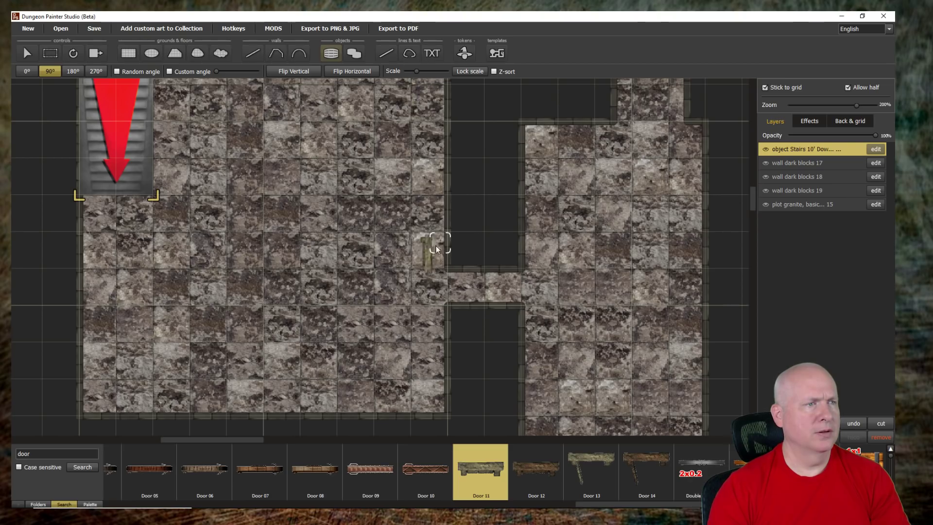
click(456, 278)
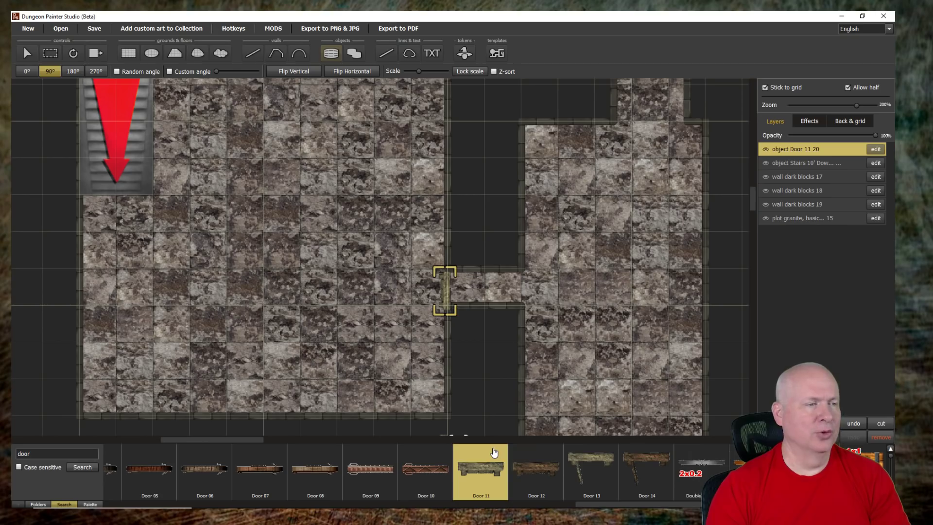
- Place Door 09, rotated 90°, at the corridor's opposite end and at the arched room's opening into its east corridor
click(370, 478)
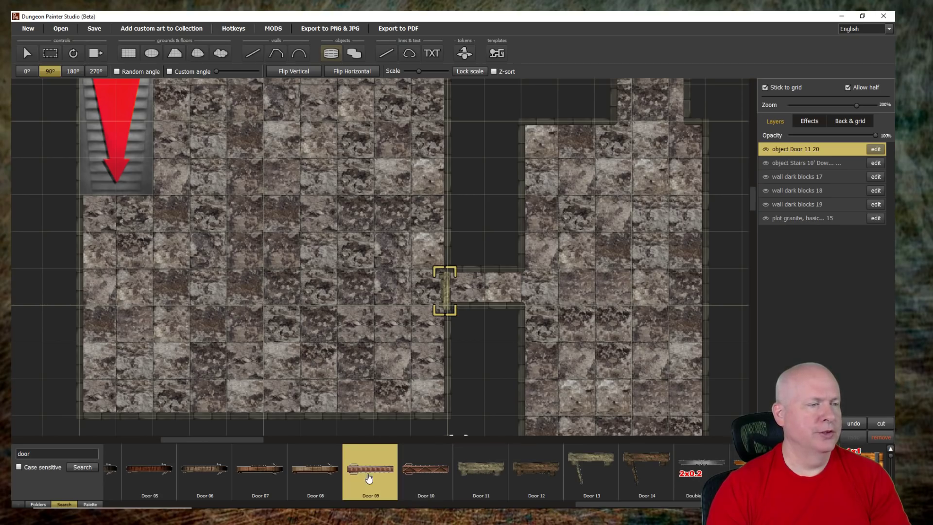
click(527, 283)
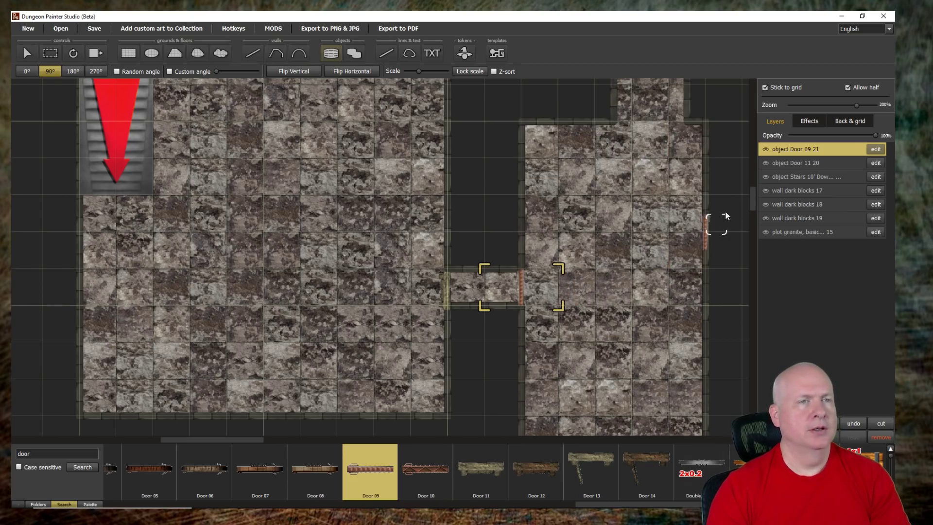
drag(731, 202, 547, 337)
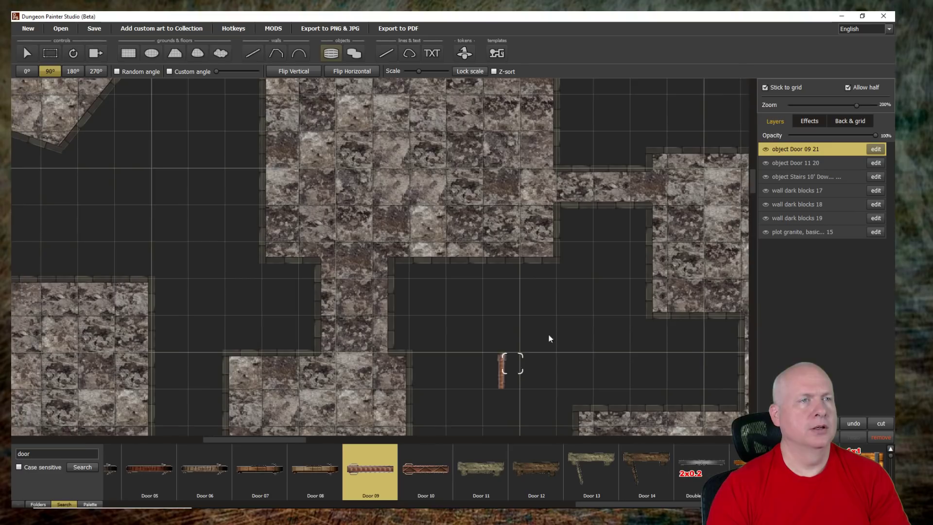
click(557, 185)
- Place Double door 03 objects at 0° across both ends of the wide corridor joining the two easternmost rooms
drag(700, 348, 463, 291)
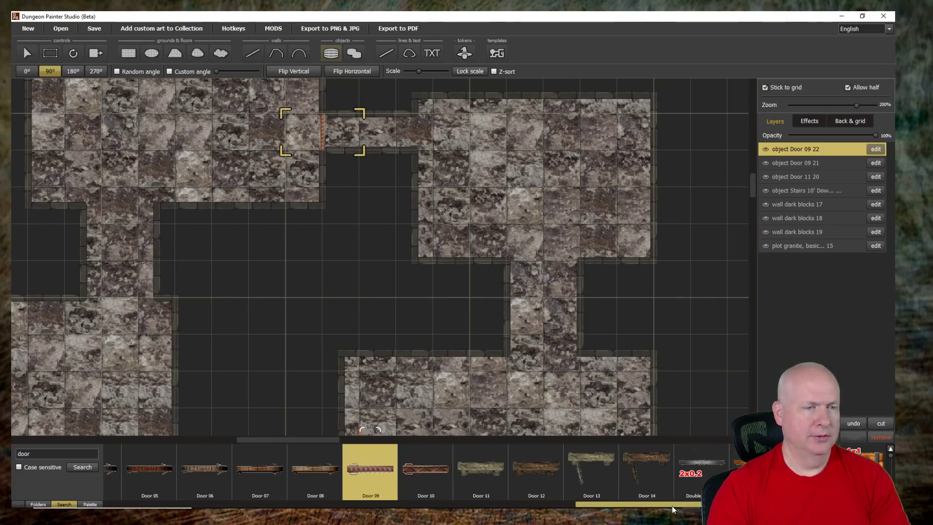
drag(669, 505, 760, 505)
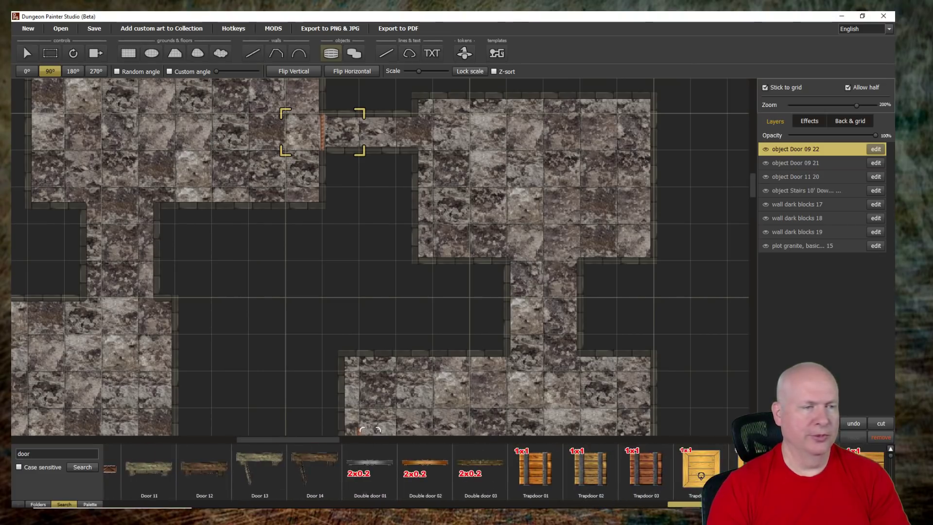
click(486, 467)
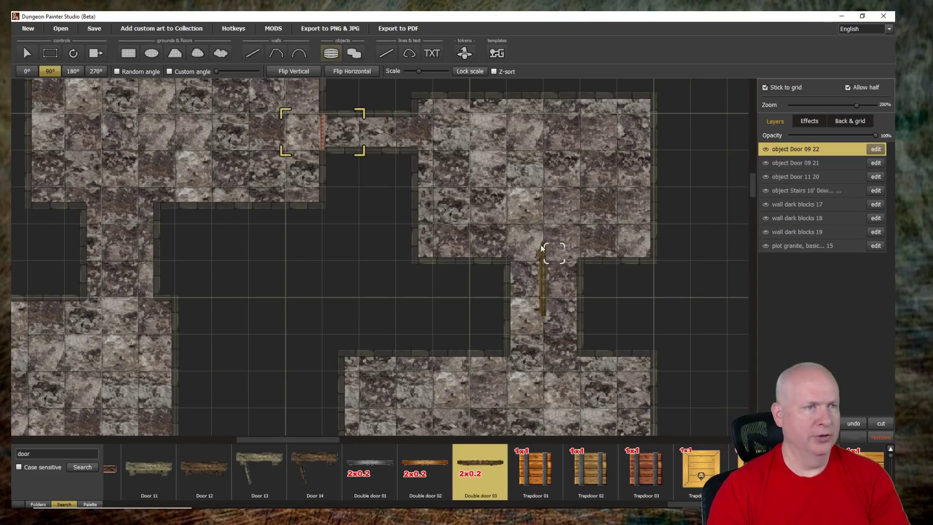
click(28, 72)
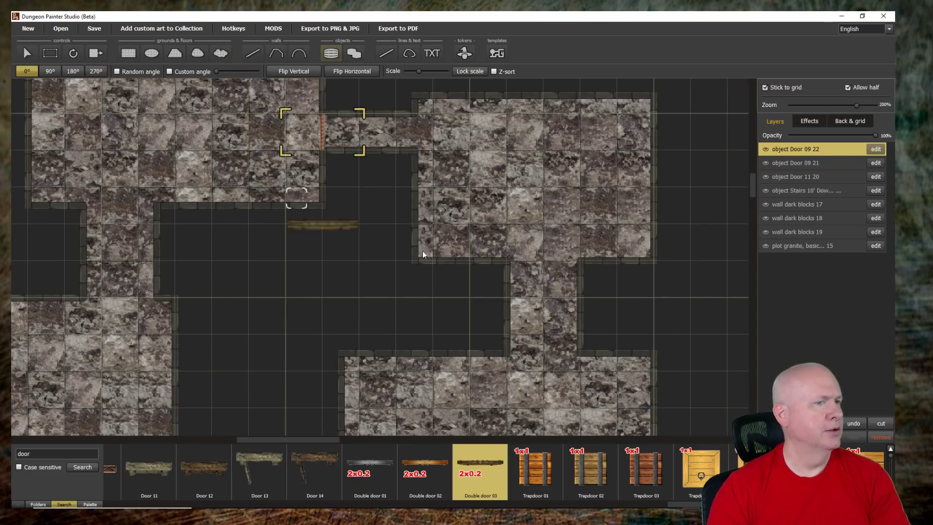
click(517, 332)
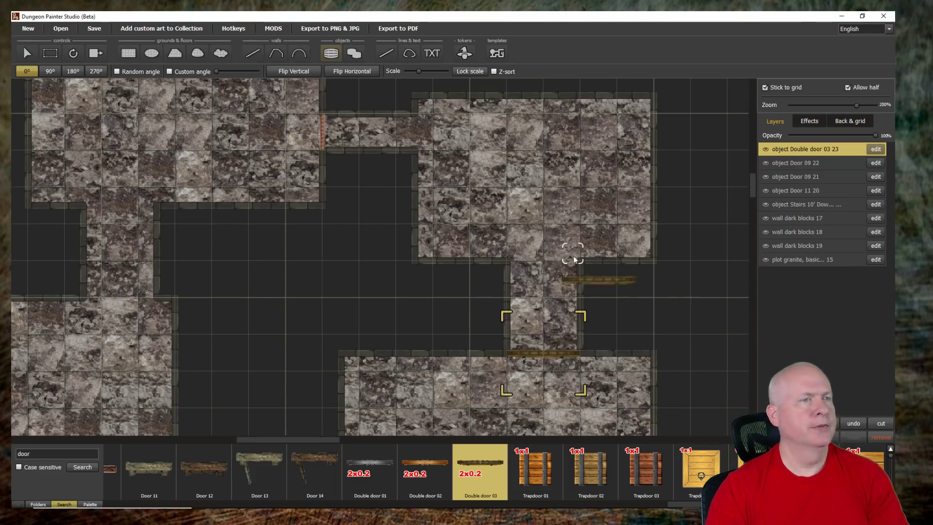
click(526, 234)
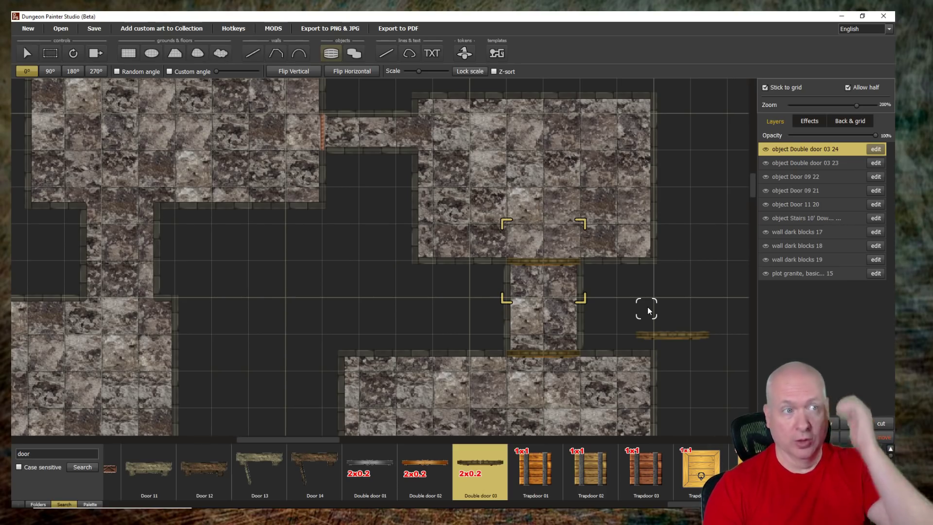
- Select the merged granite floor and open its layer for editing
scroll(343, 315, down, 5)
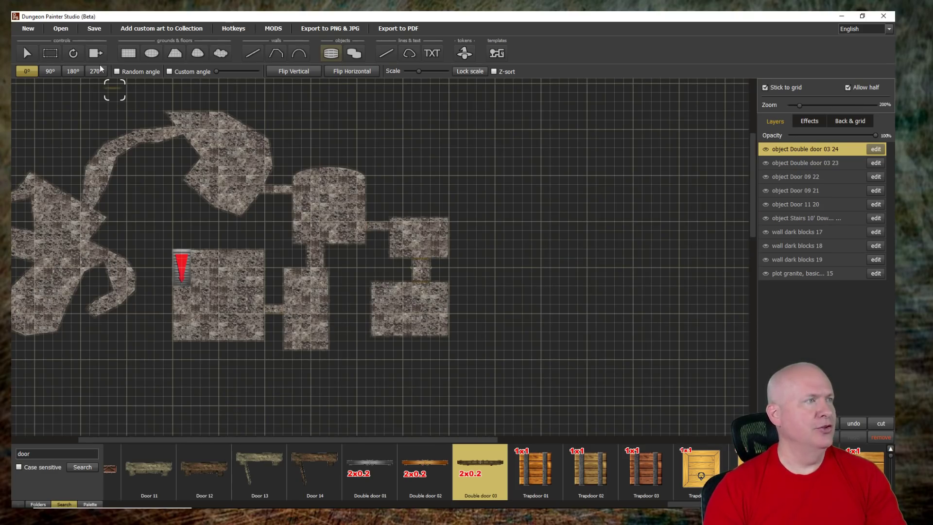
click(27, 53)
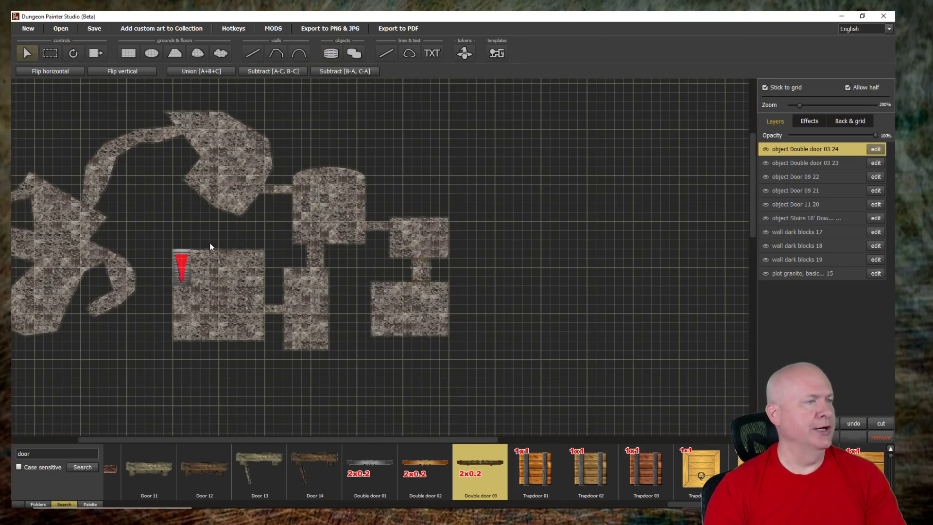
drag(198, 228, 367, 246)
key(ctrl+a)
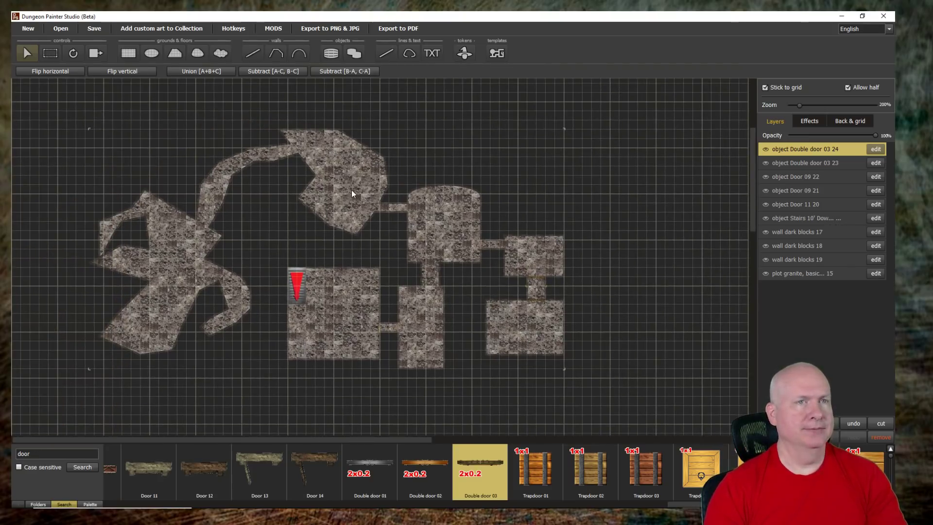
click(351, 193)
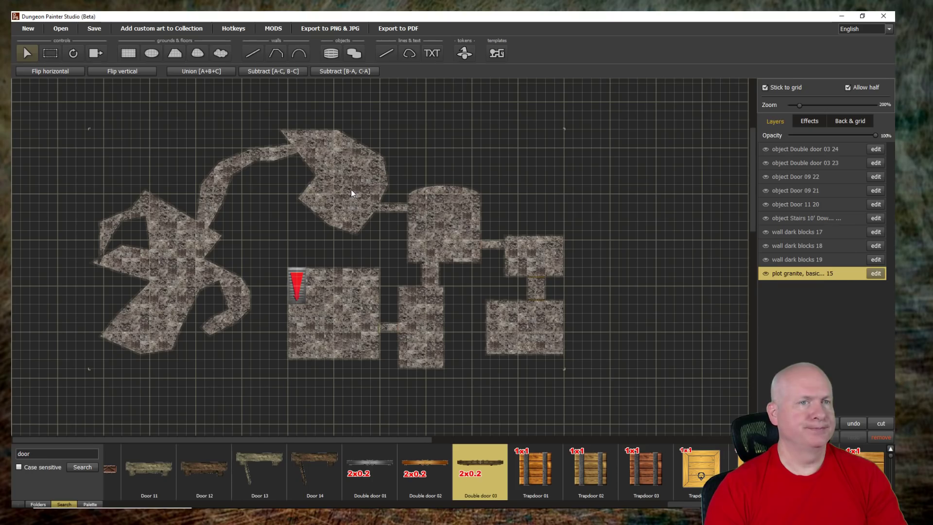
click(875, 274)
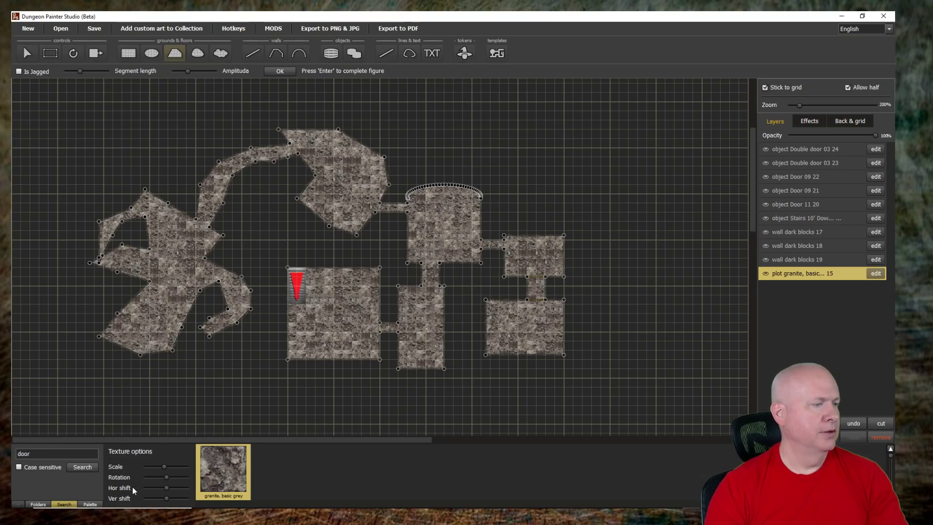
- Search the floor textures for "floor"
click(35, 453)
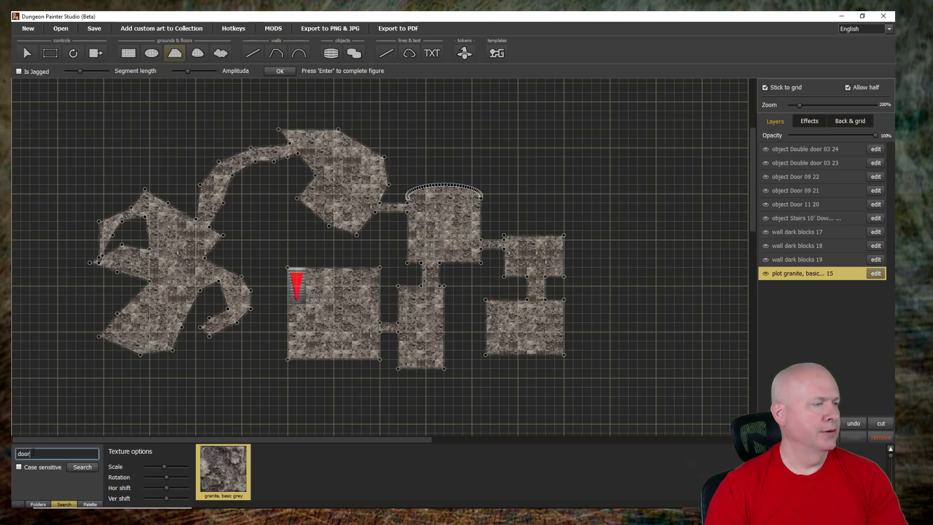
text(floor)
key(Return)
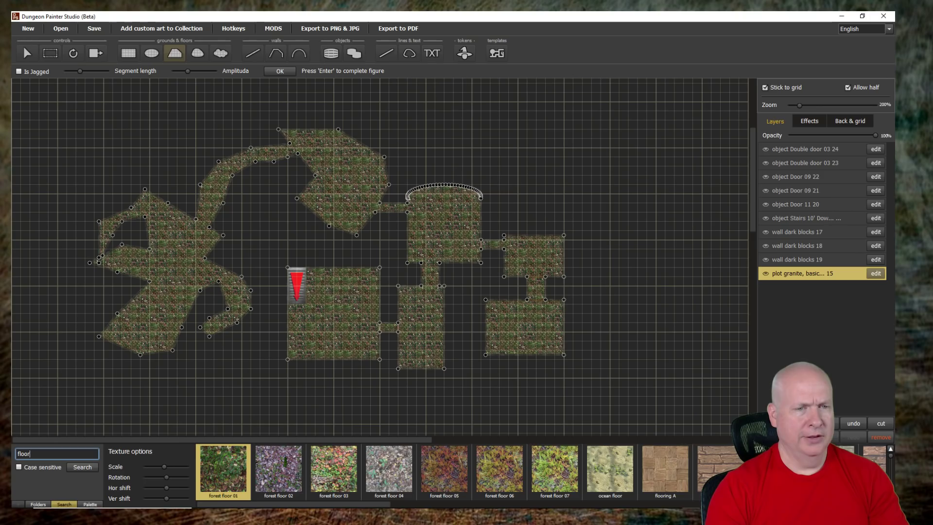
- Compare the flooring I, H and D textures on the merged floor and apply flooring F
drag(324, 504, 482, 503)
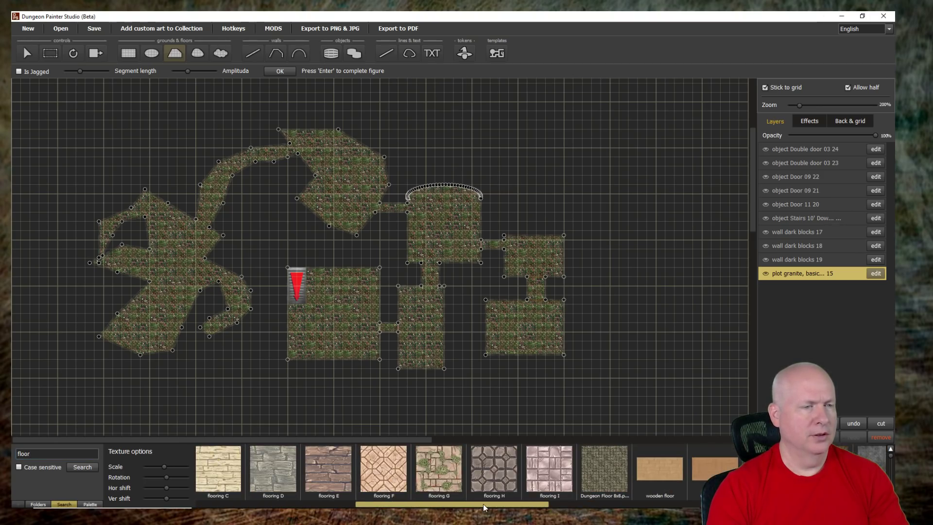
click(540, 470)
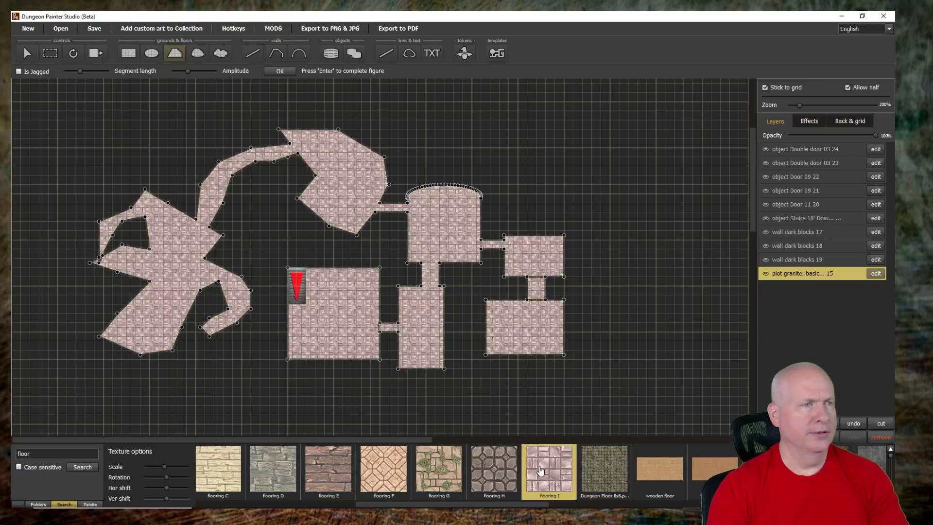
scroll(531, 322, up, 5)
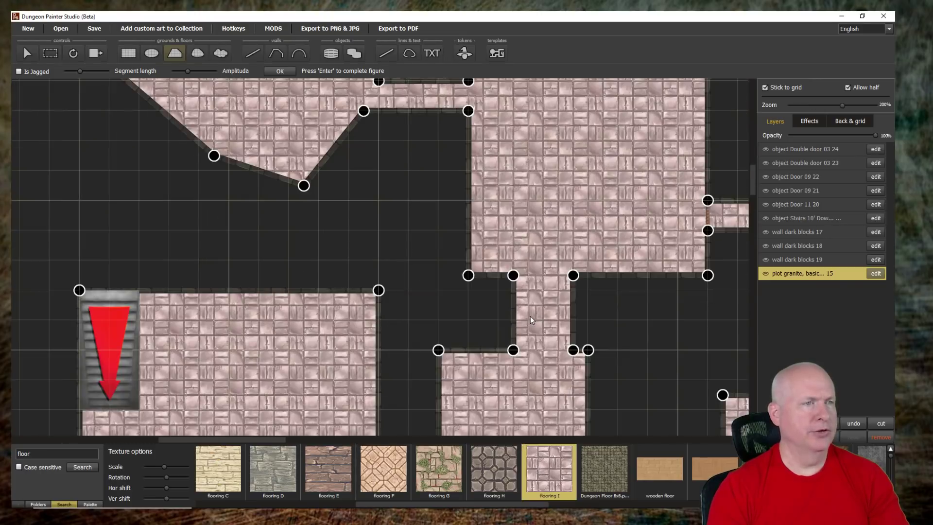
click(493, 476)
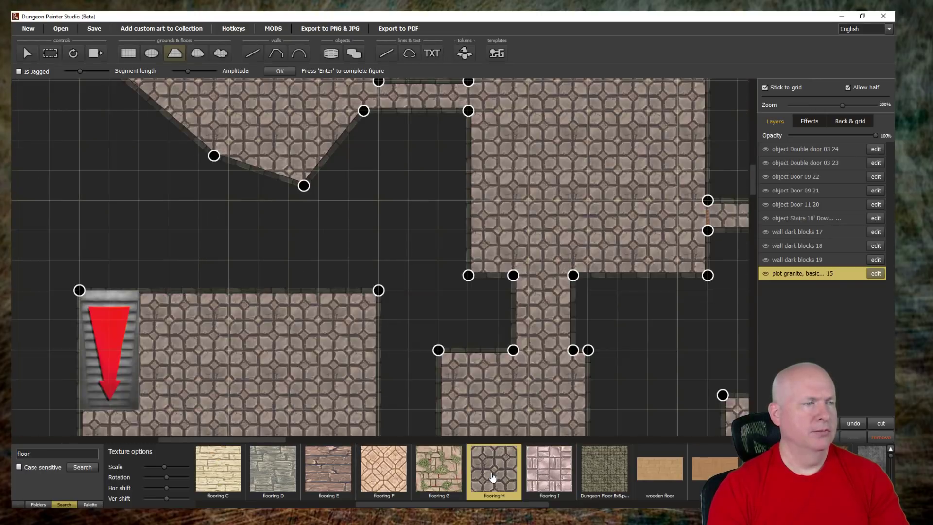
click(376, 467)
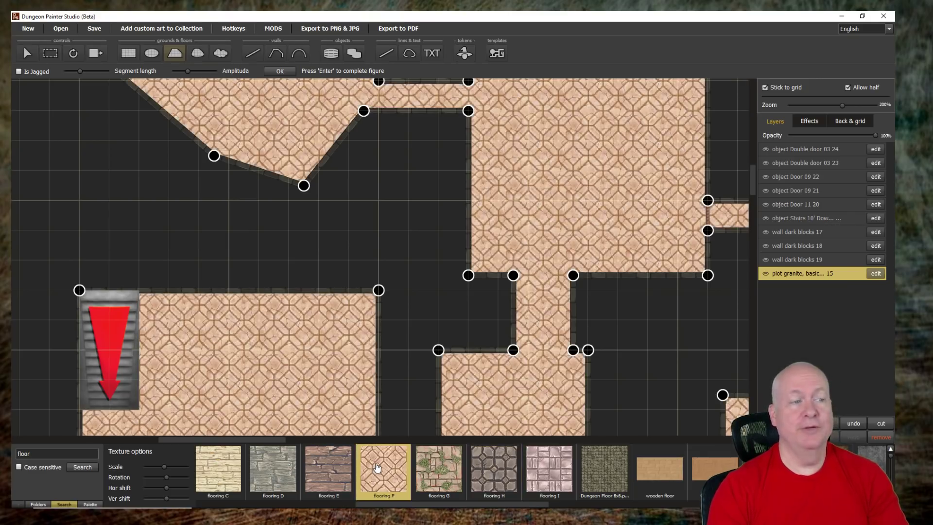
click(291, 470)
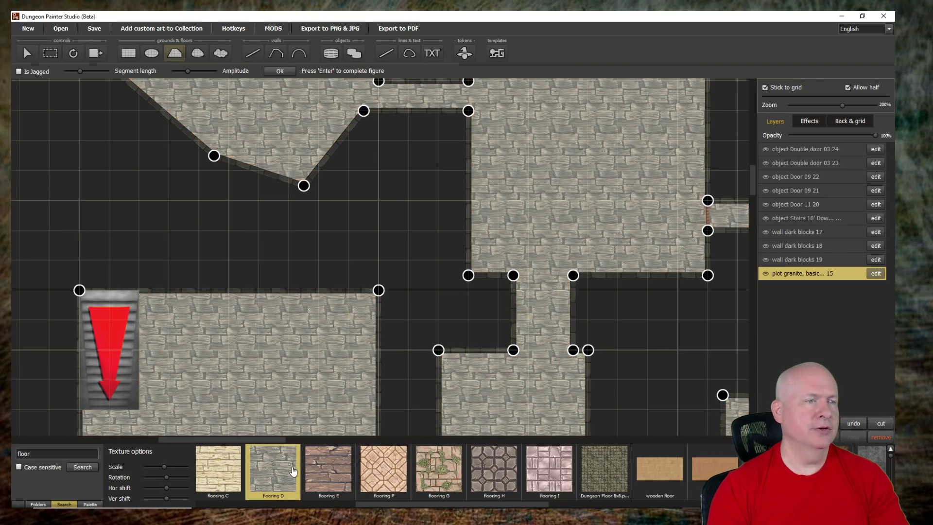
click(387, 472)
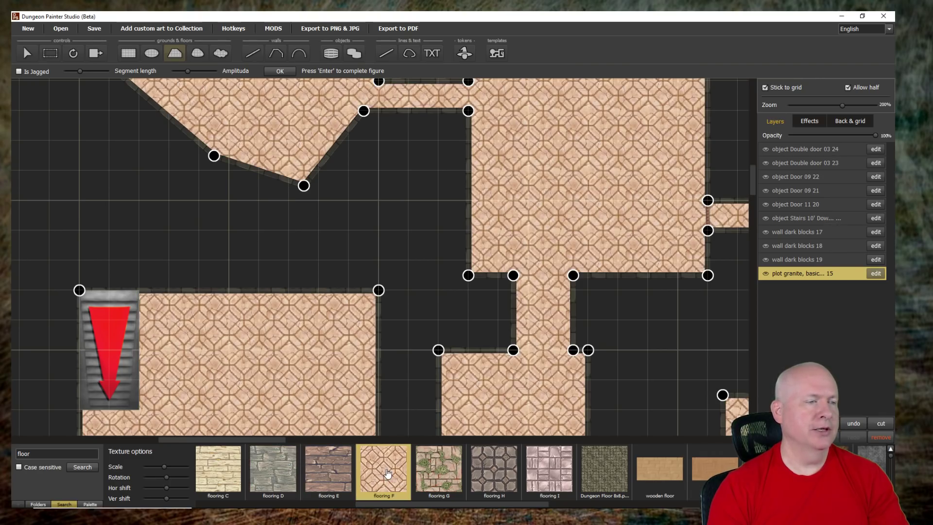
- Compare the flooring G, F and H textures on the merged floor and apply flooring I
click(446, 470)
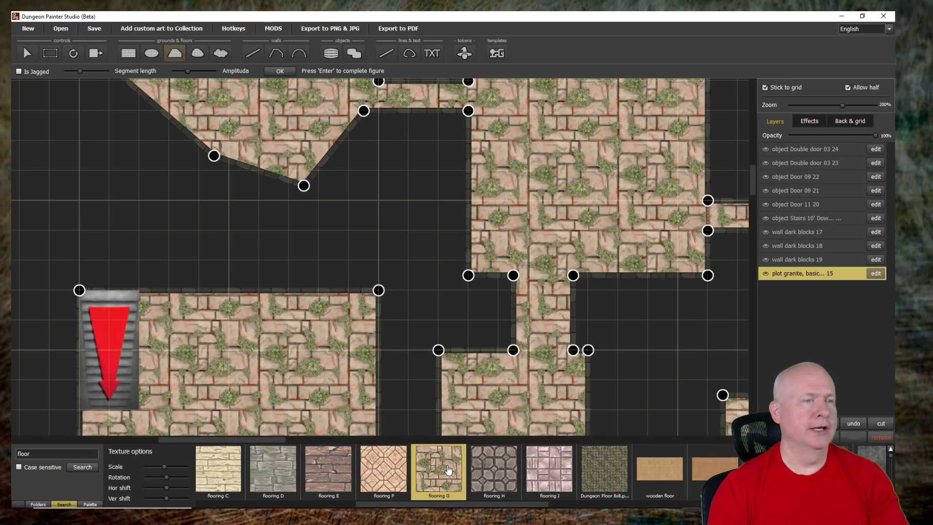
click(376, 473)
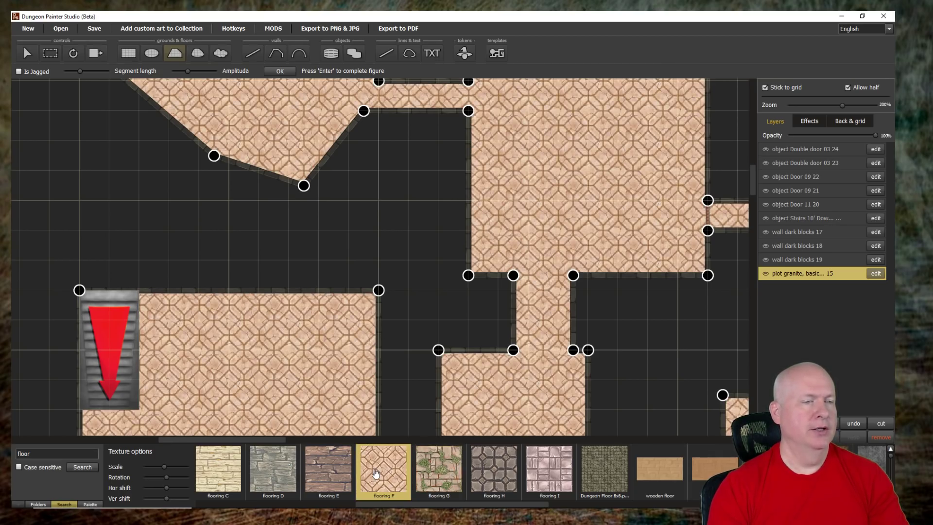
click(490, 465)
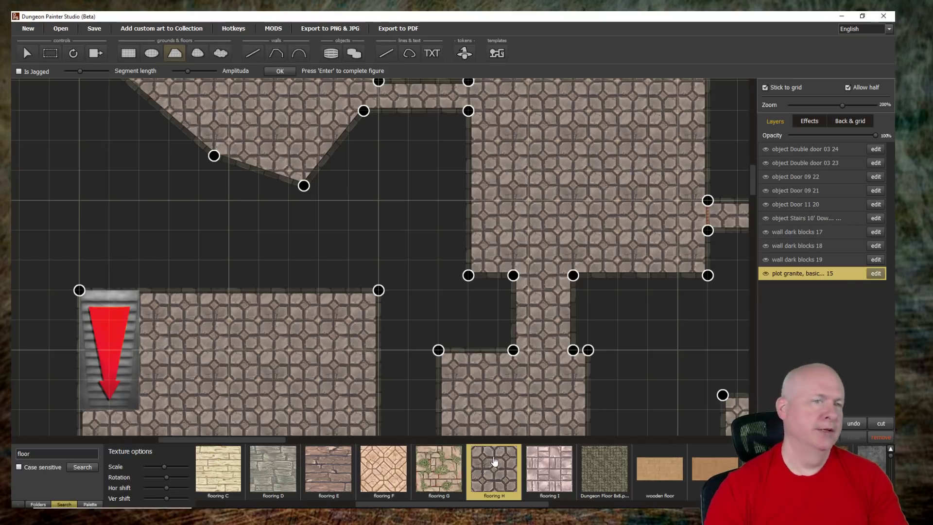
scroll(692, 331, down, 3)
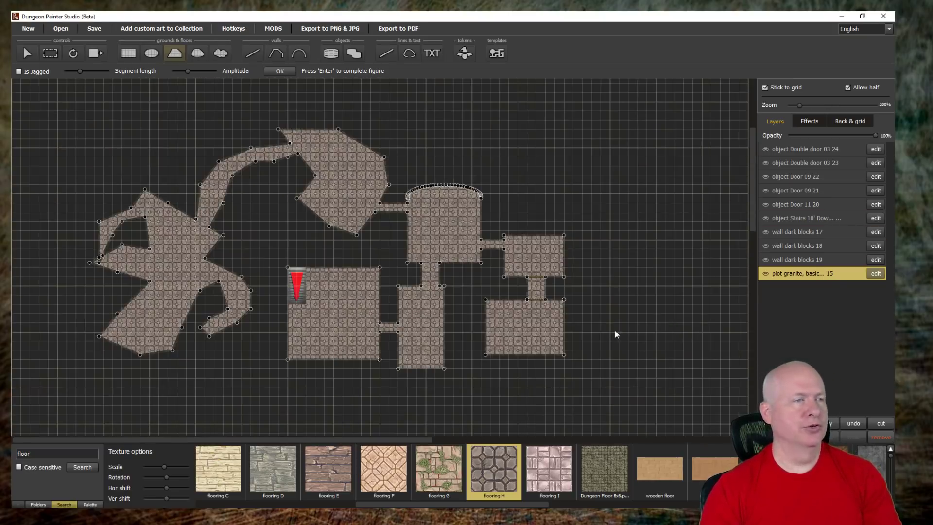
scroll(464, 312, up, 3)
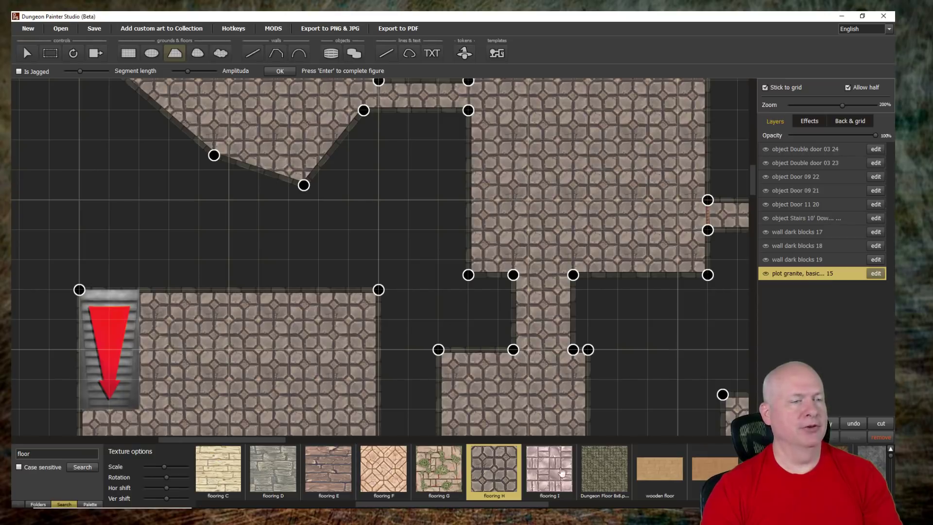
click(546, 471)
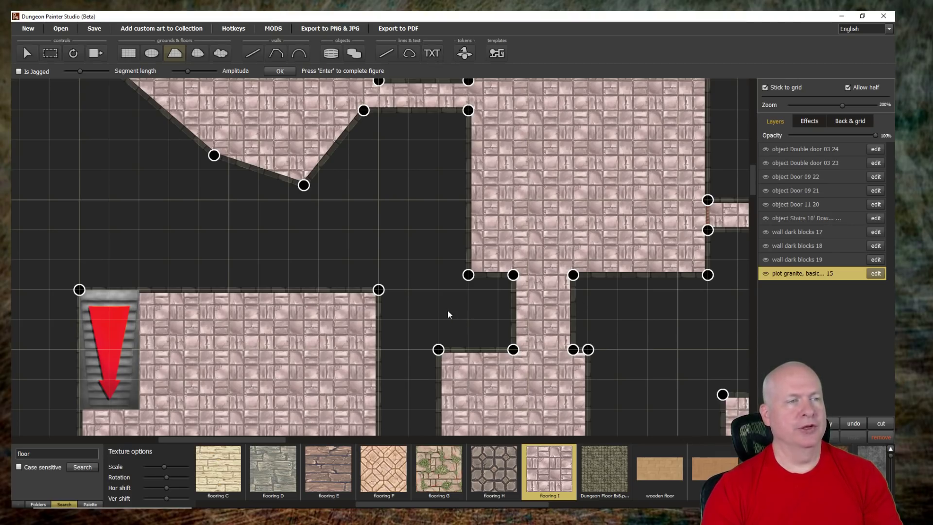
scroll(443, 315, down, 2)
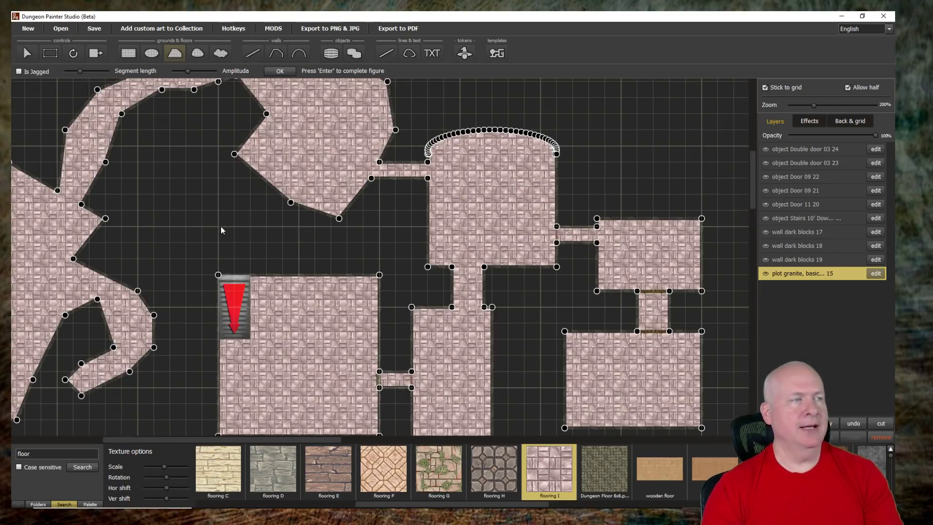
scroll(272, 257, down, 2)
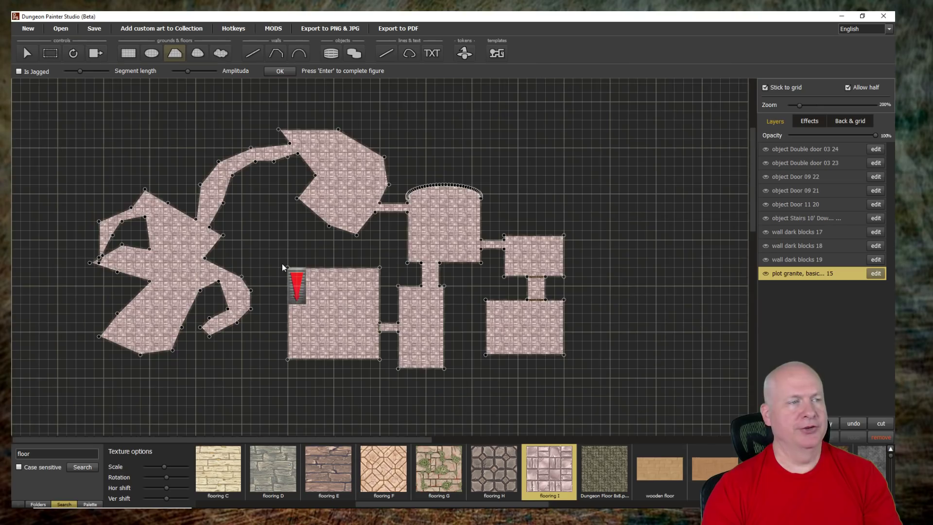
key(Down)
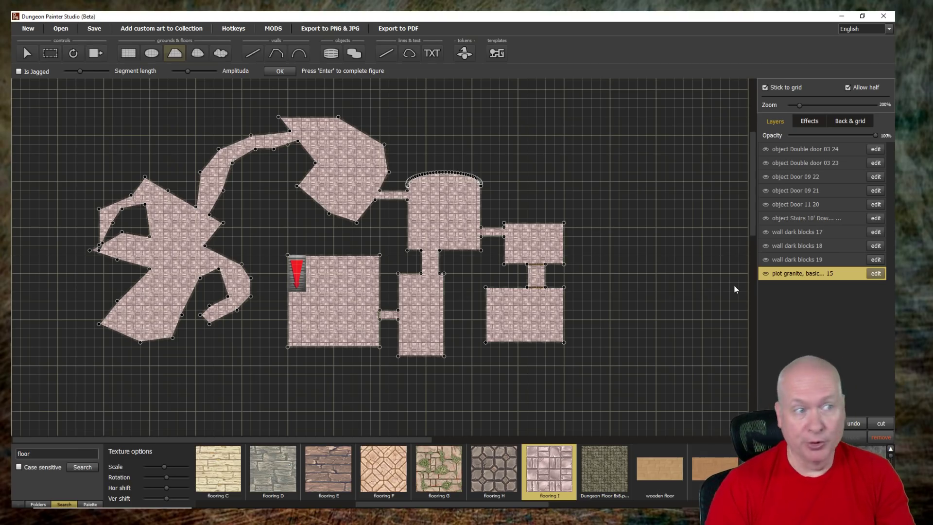
scroll(511, 319, up, 5)
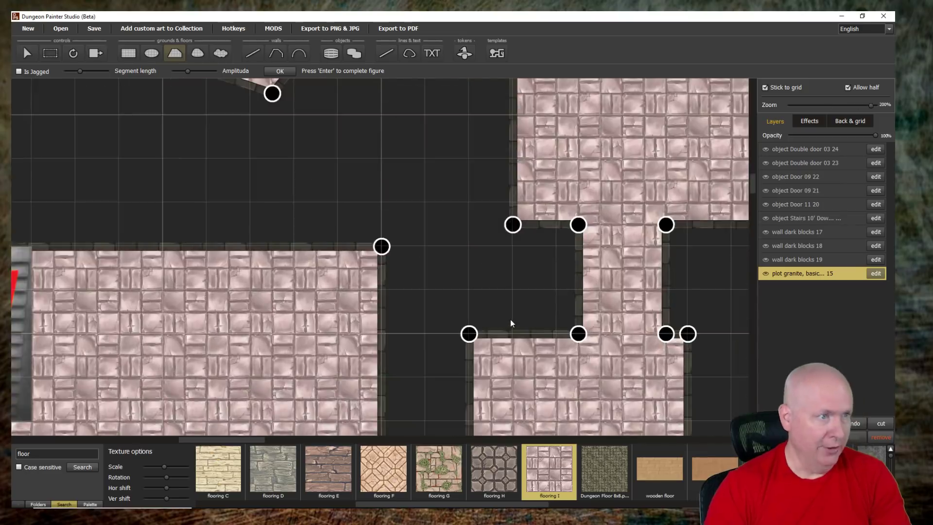
scroll(510, 320, down, 2)
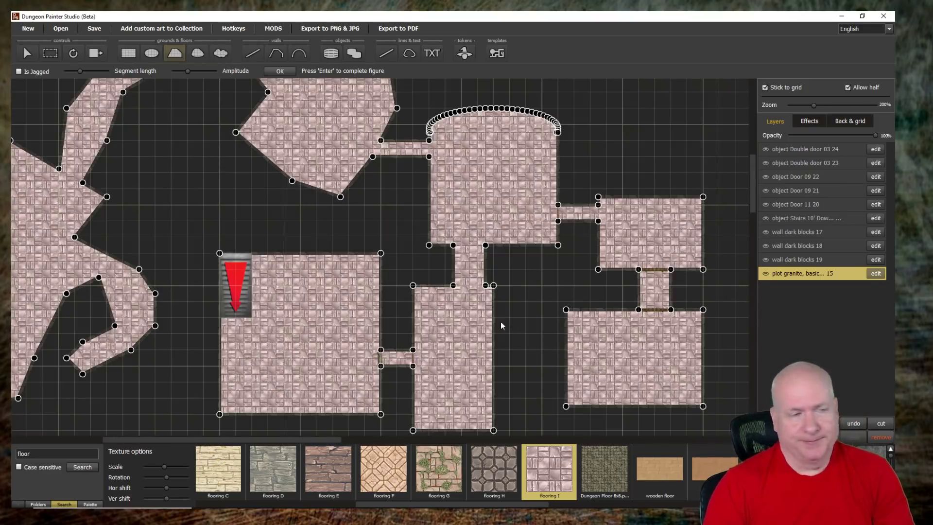
- Place a well (4).png object from the furniture, fountain & wells collection in the western cave, enlarged to scale 155
click(30, 453)
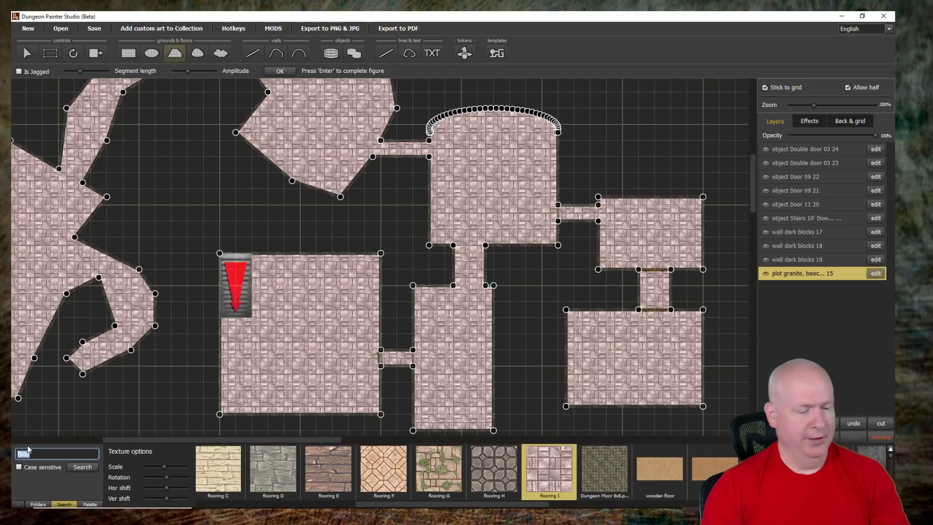
text(furniture)
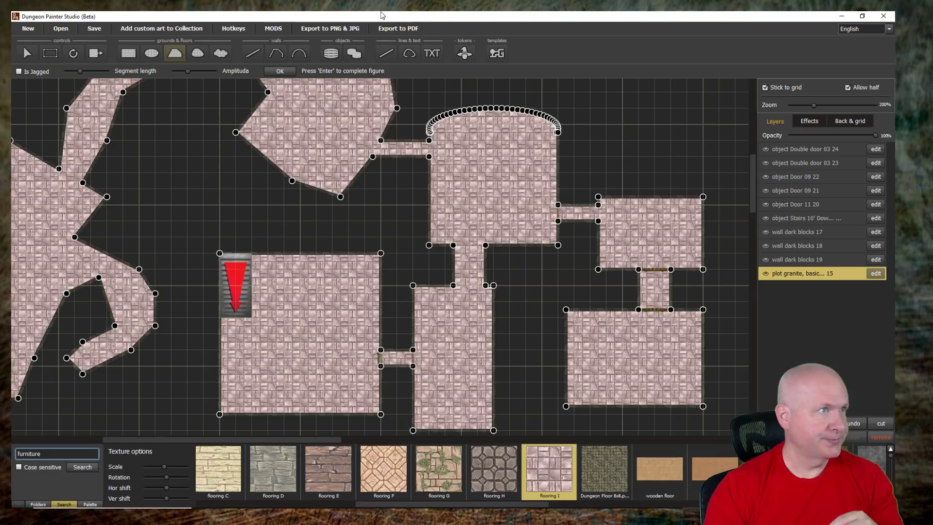
click(330, 53)
click(74, 486)
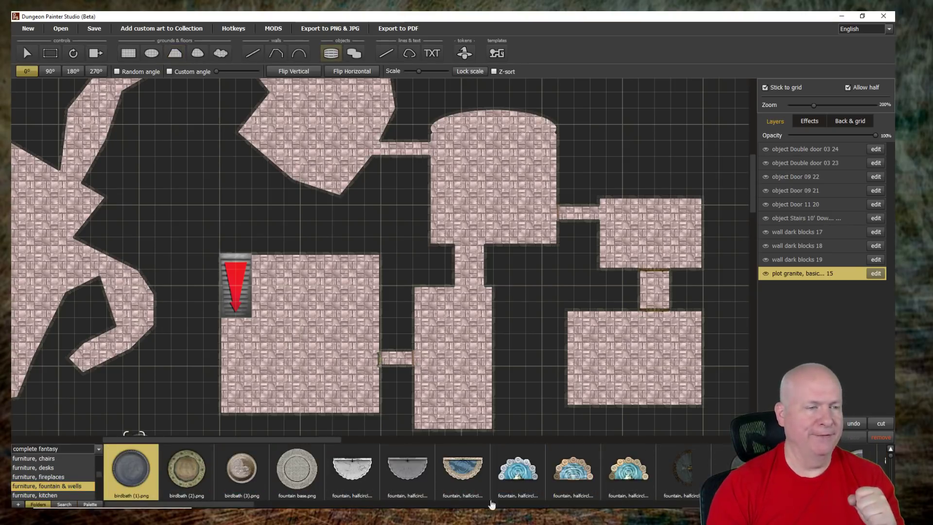
drag(243, 503, 816, 503)
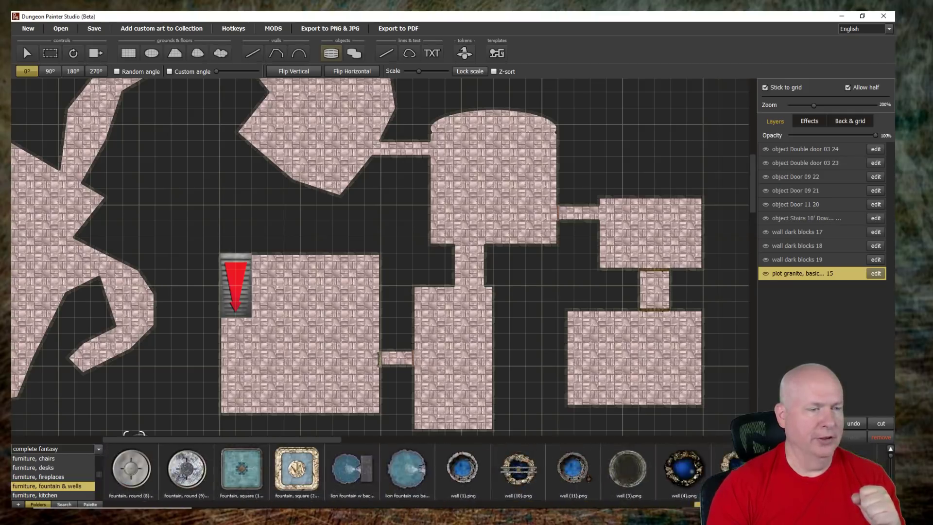
click(629, 473)
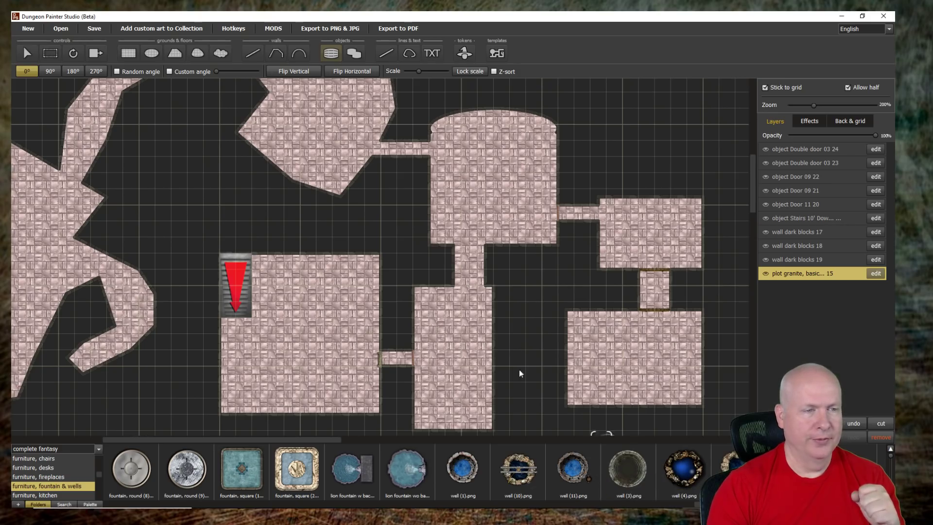
drag(149, 210, 547, 253)
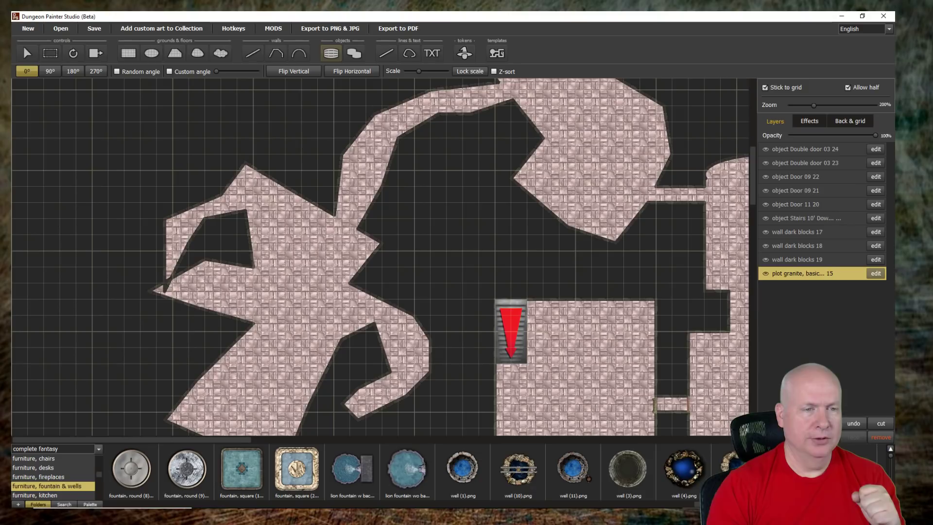
click(683, 476)
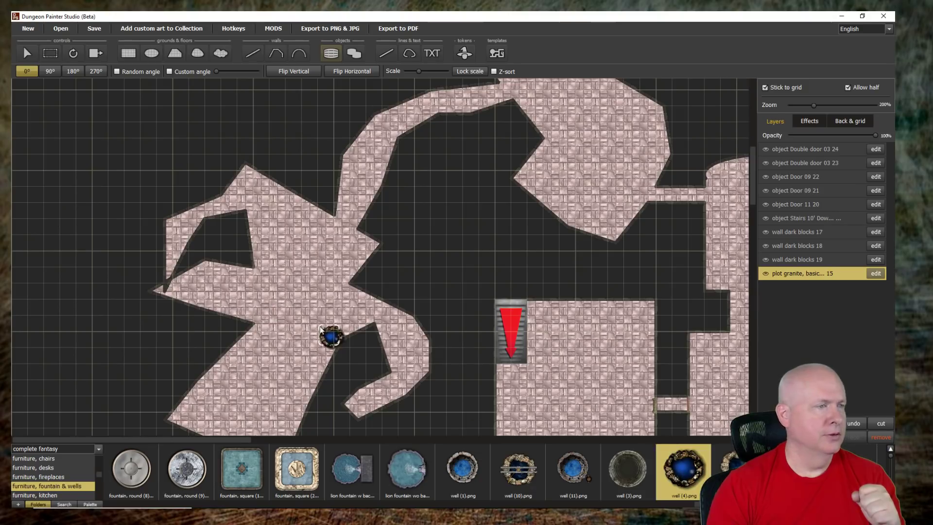
scroll(408, 97, up, 2)
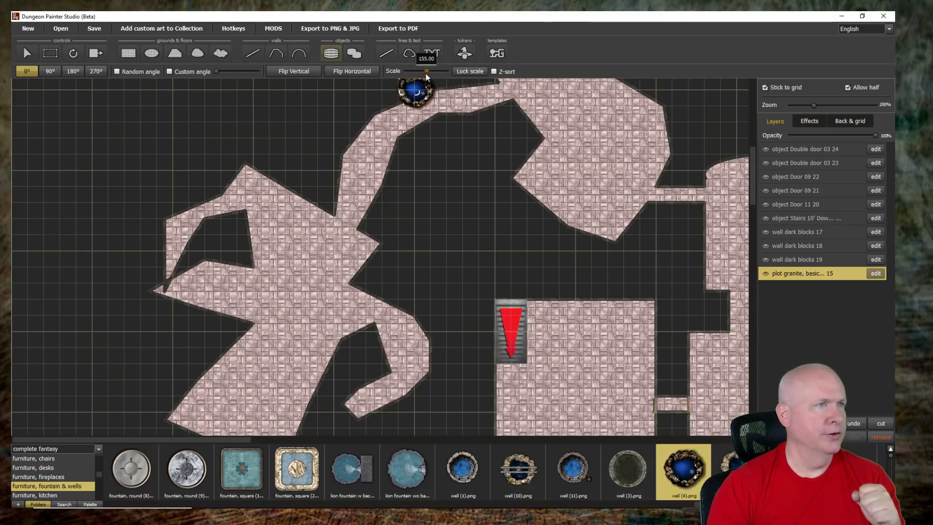
click(285, 311)
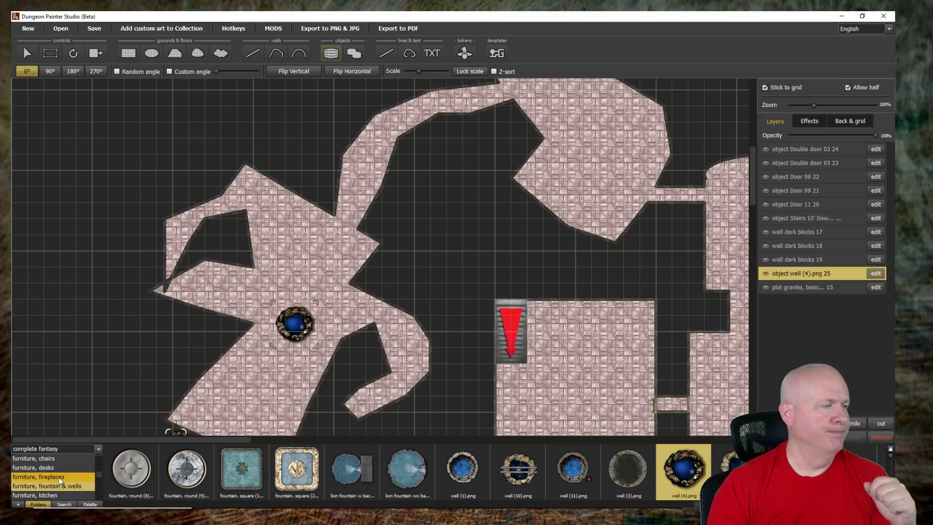
- Place the kitchen furniture pantry along the southeastern room's north wall and shelf with pots (1) along its south wall, both at 0°
click(46, 494)
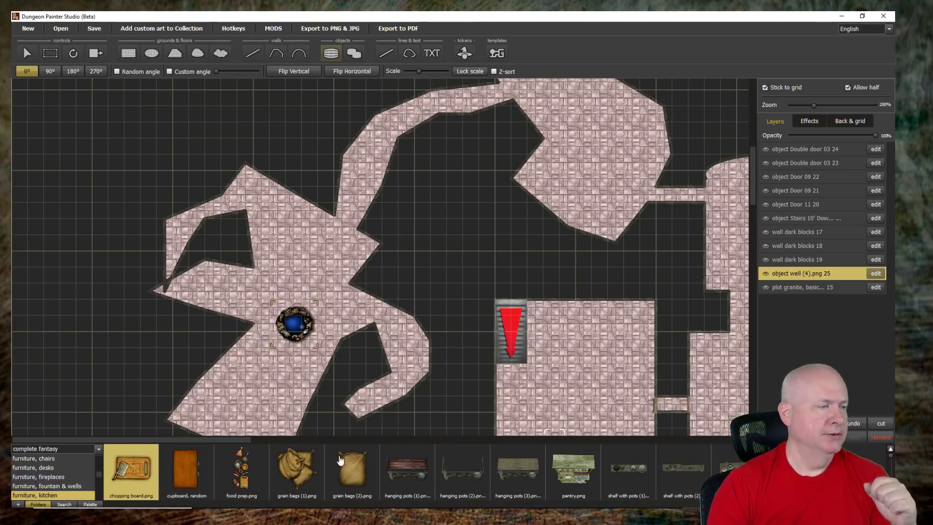
drag(635, 271, 237, 204)
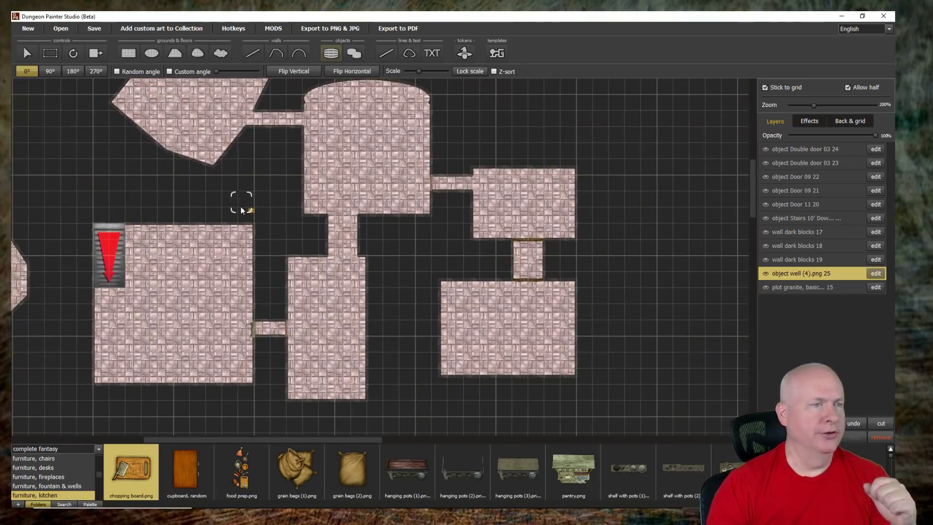
click(575, 467)
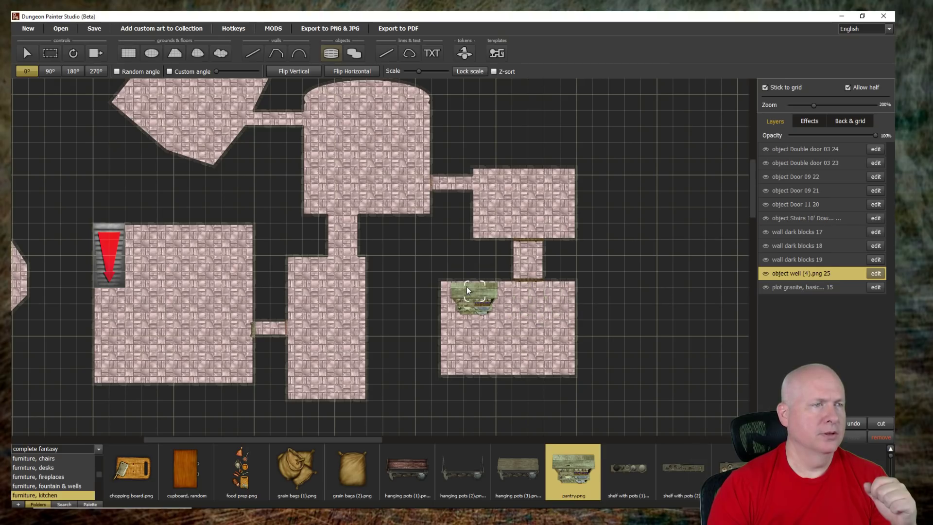
click(466, 287)
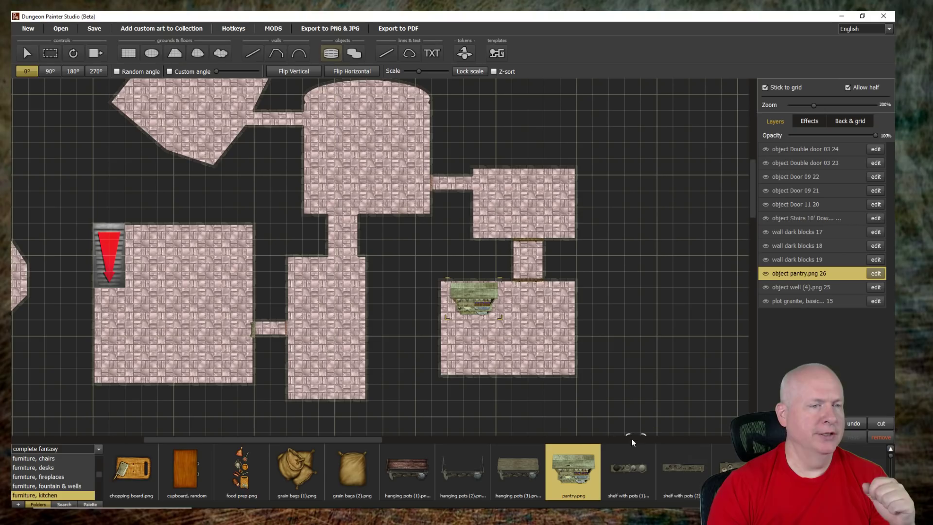
click(630, 468)
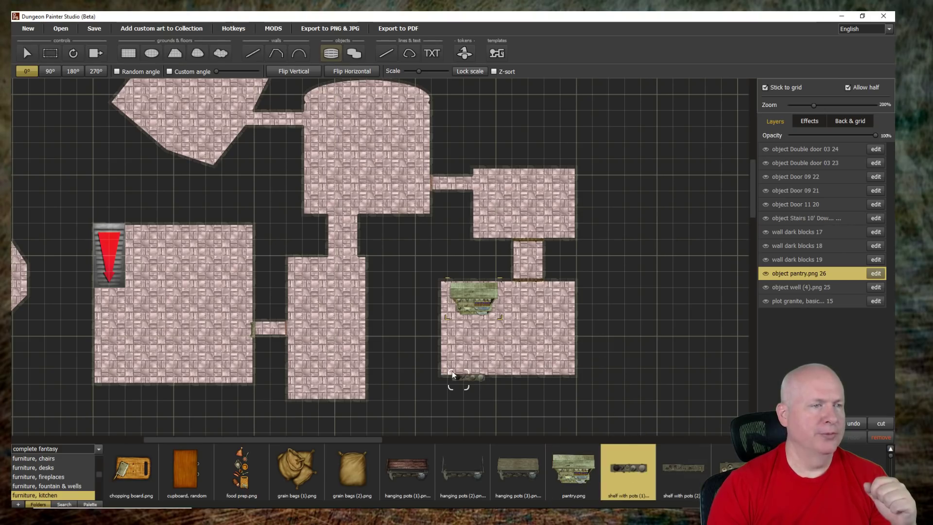
click(452, 368)
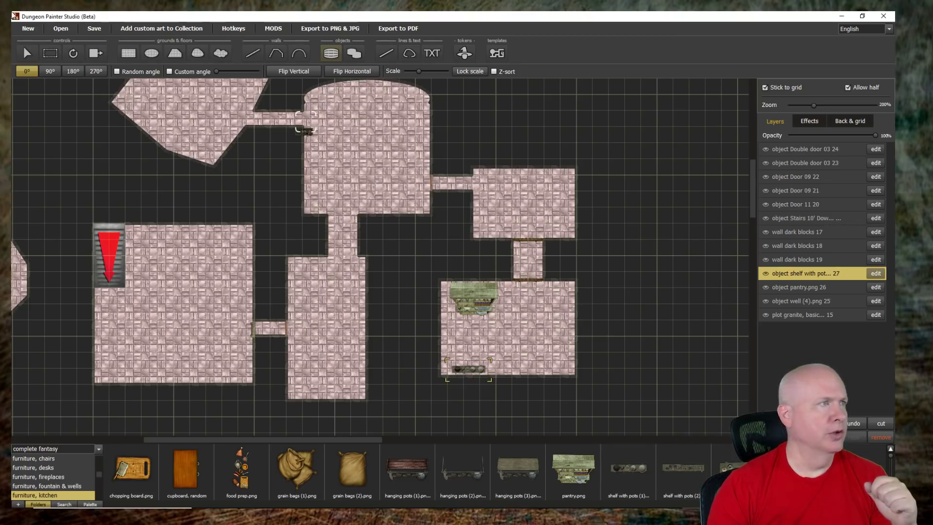
- Place an enlarged stove at 90° against the southeastern room's east wall and two grain bags (1) in its northeast corner
click(51, 72)
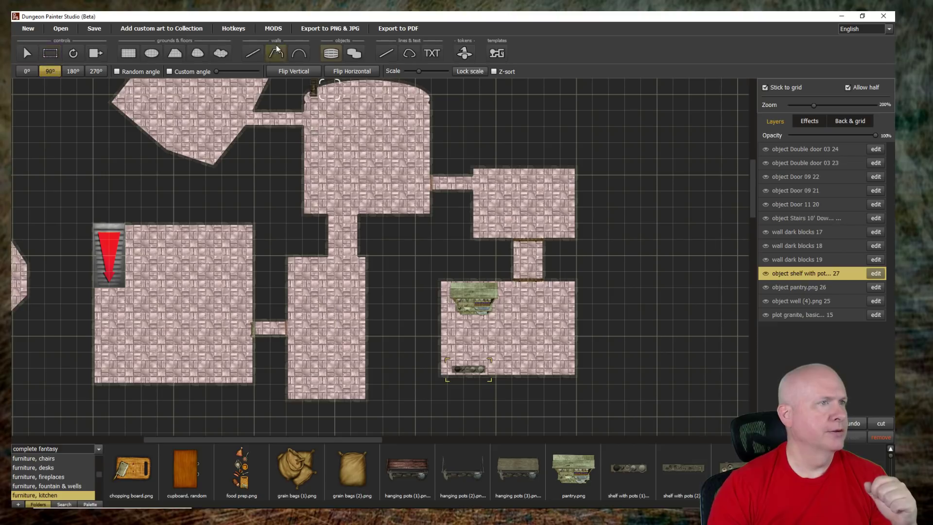
drag(418, 73, 431, 73)
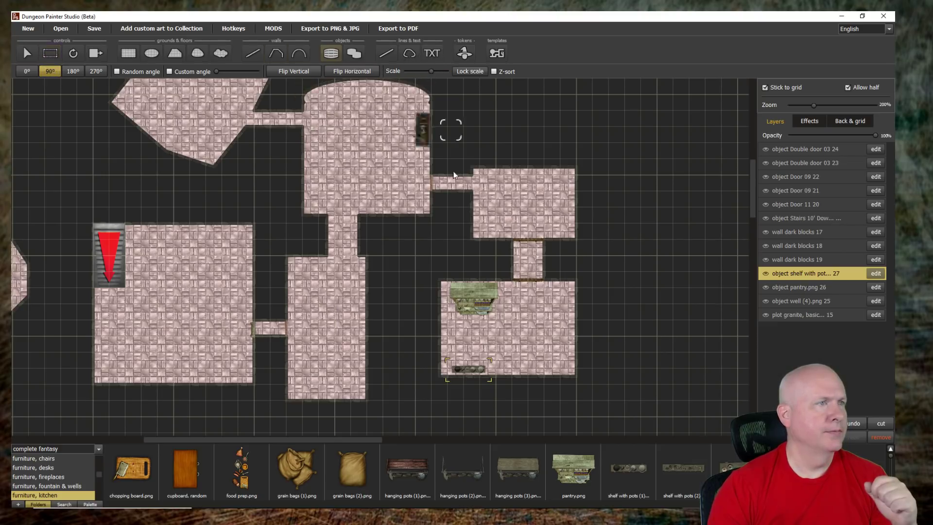
click(587, 320)
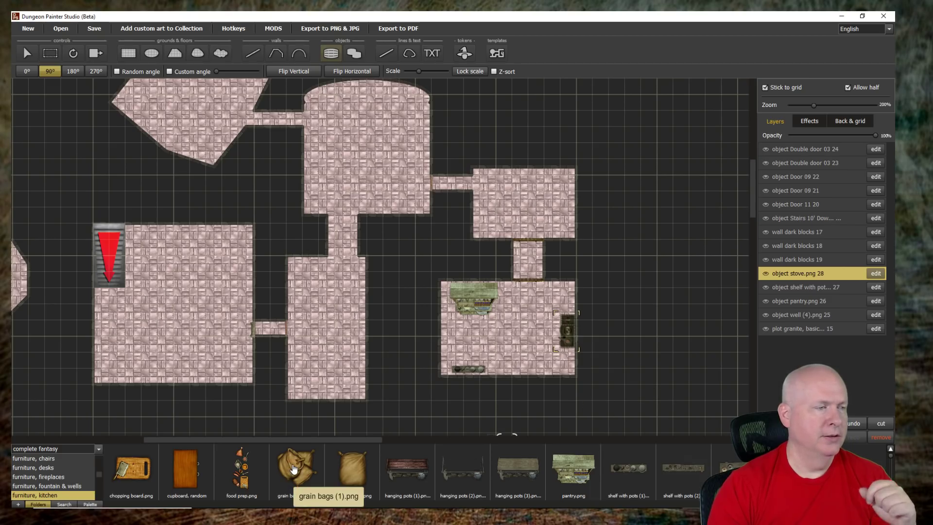
click(313, 464)
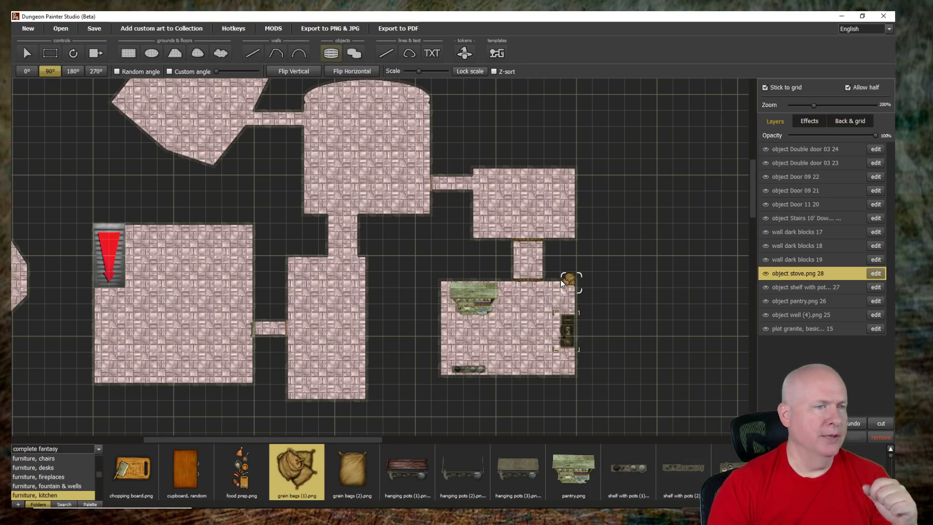
click(567, 295)
click(567, 295)
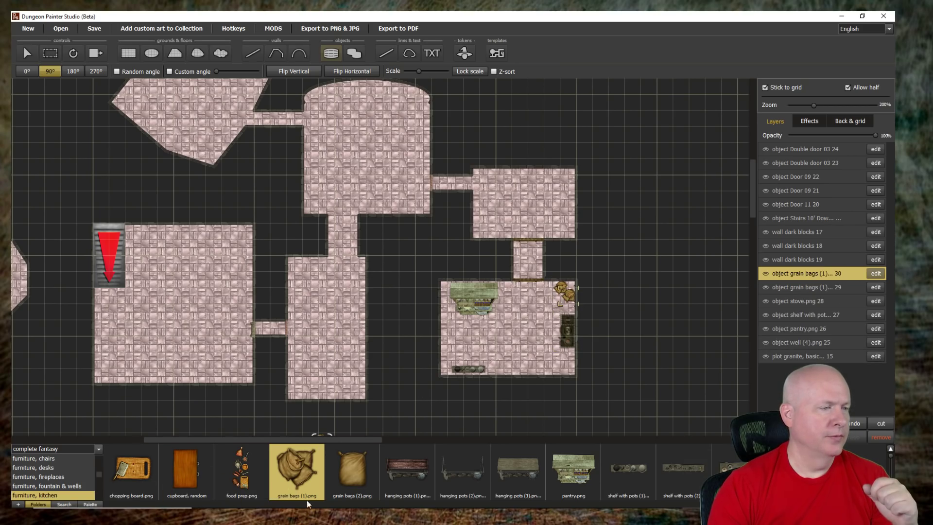
- Place an enlarged chopping board at 0° in the southeast corner of the kitchen room
click(122, 468)
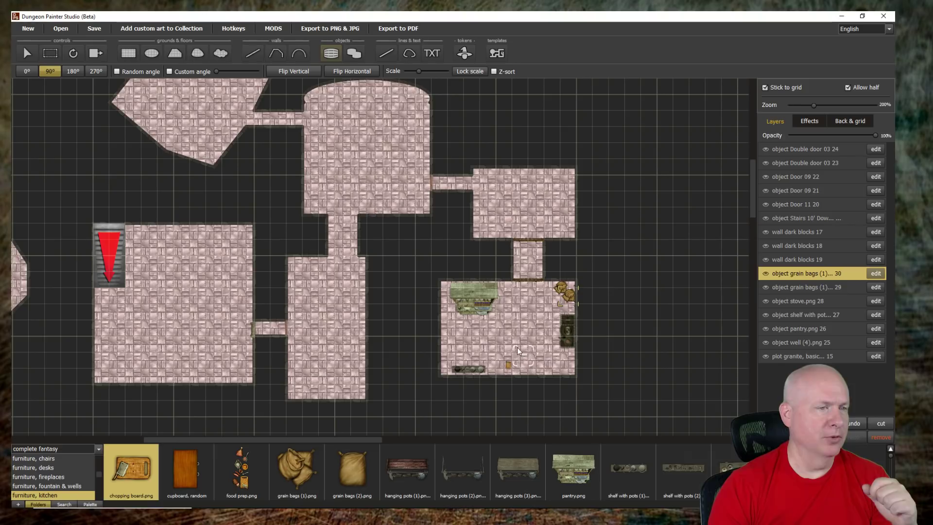
drag(424, 71, 440, 80)
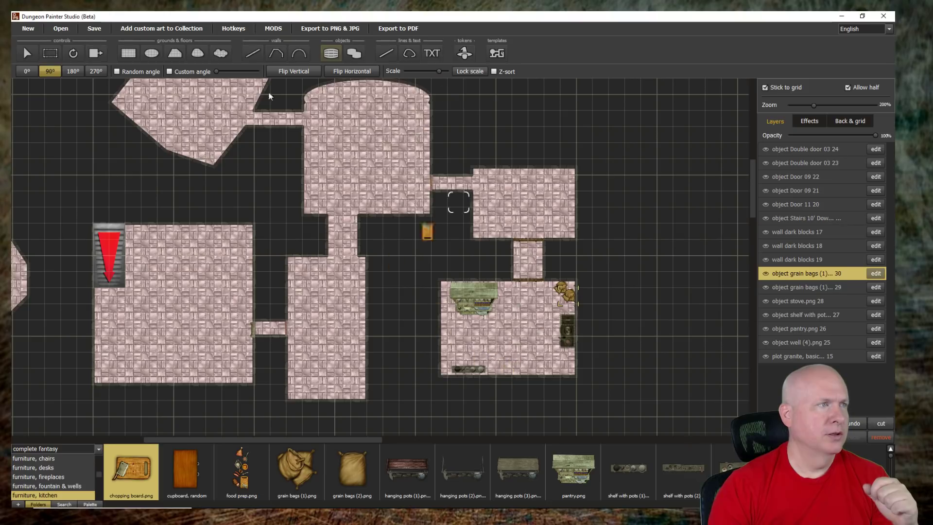
click(27, 71)
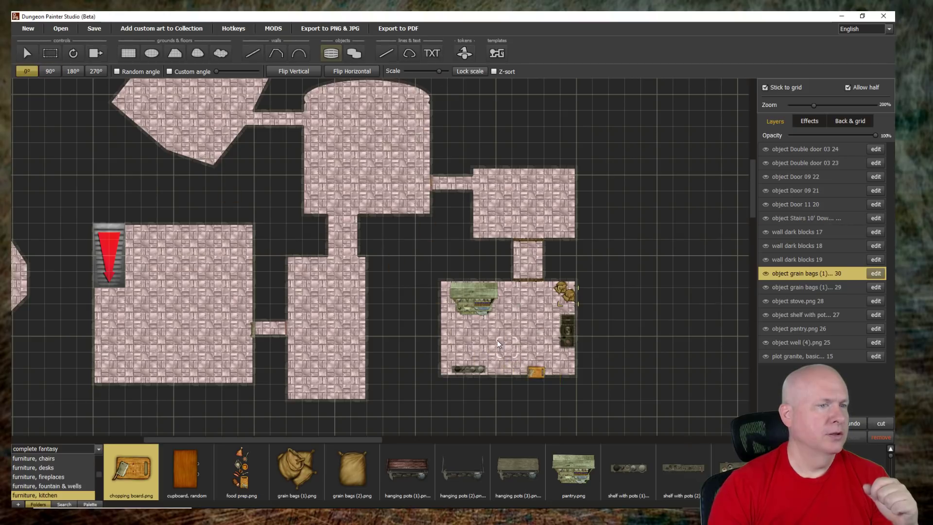
click(520, 330)
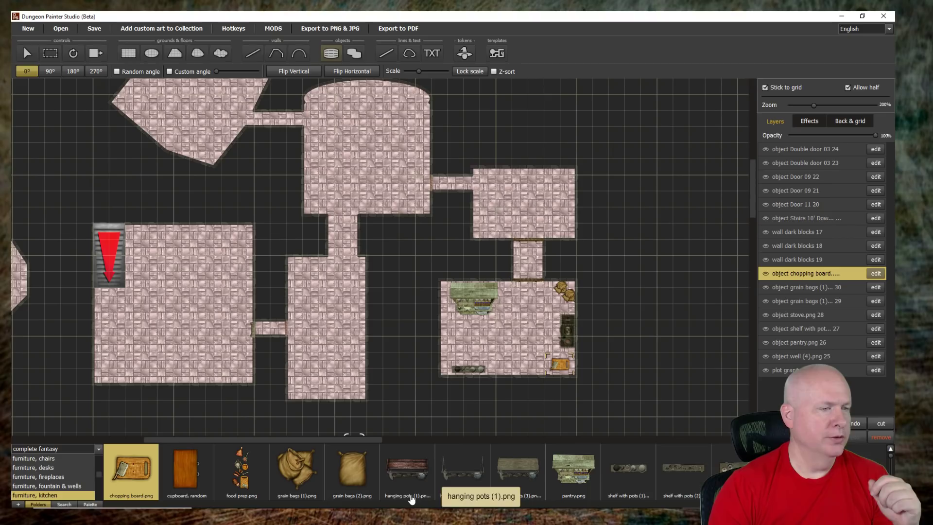
- Place rug, 1 random in the middle of the northeastern room and chest (10).png against its north wall, both at 0°
scroll(53, 468, down, 5)
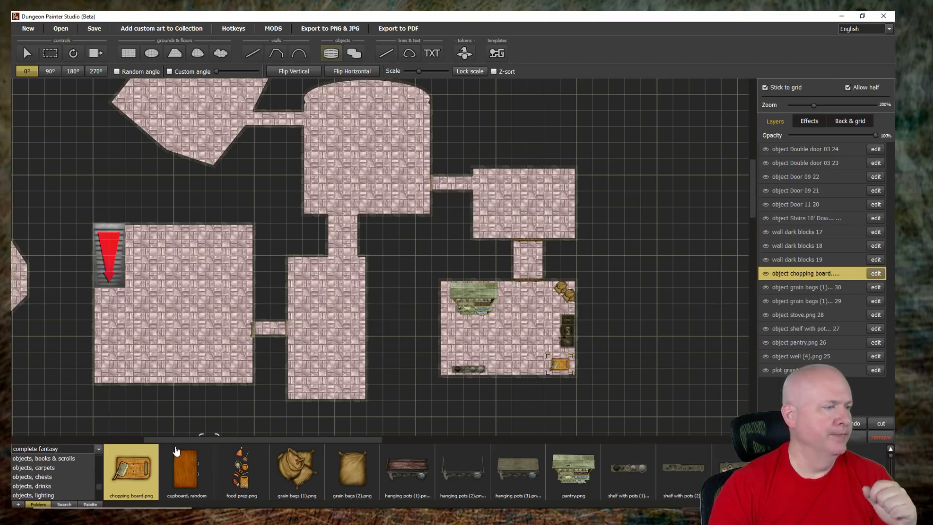
click(49, 465)
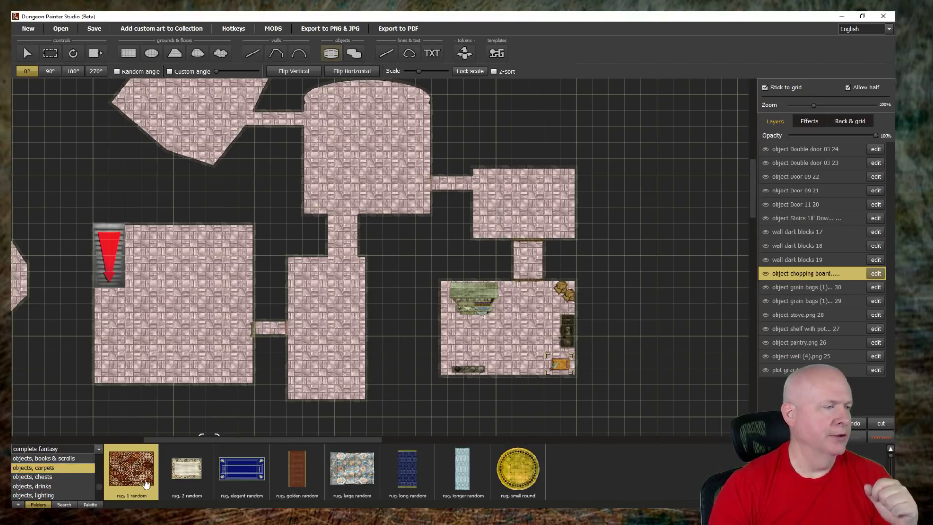
click(510, 199)
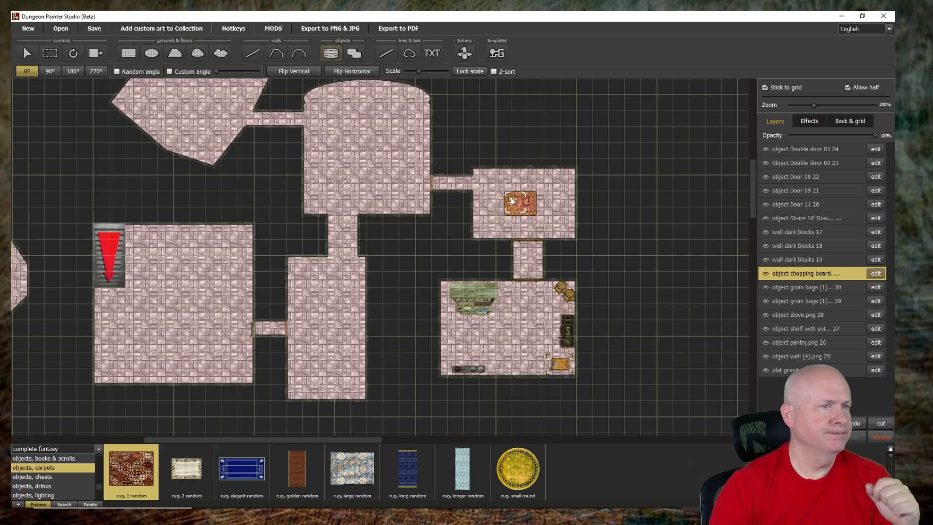
click(512, 200)
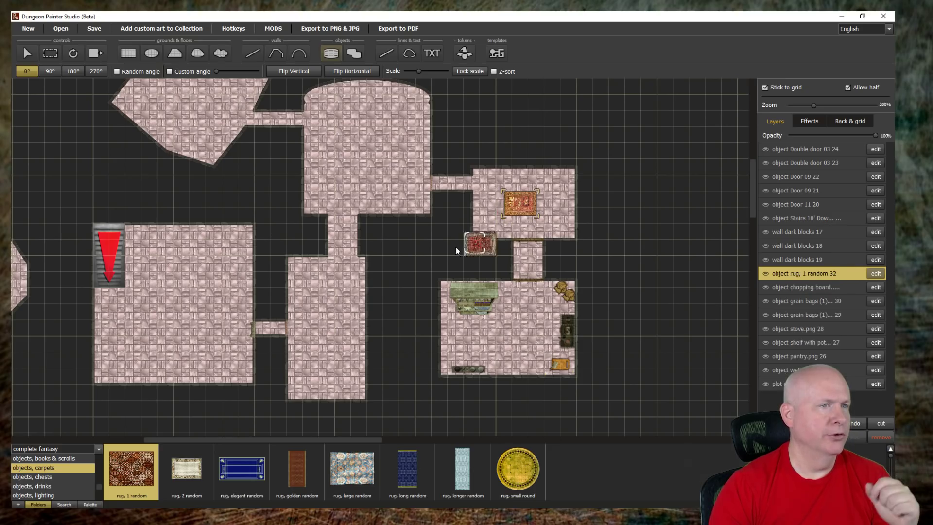
click(48, 476)
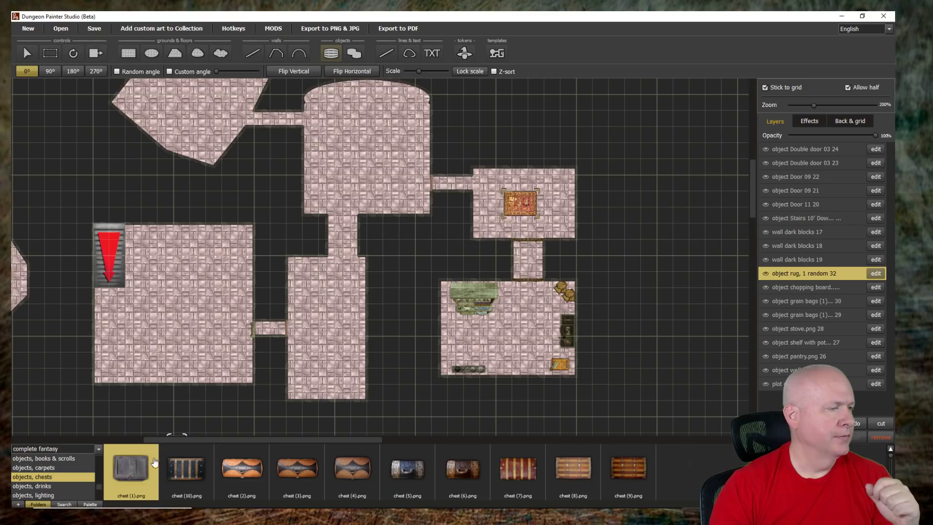
click(181, 468)
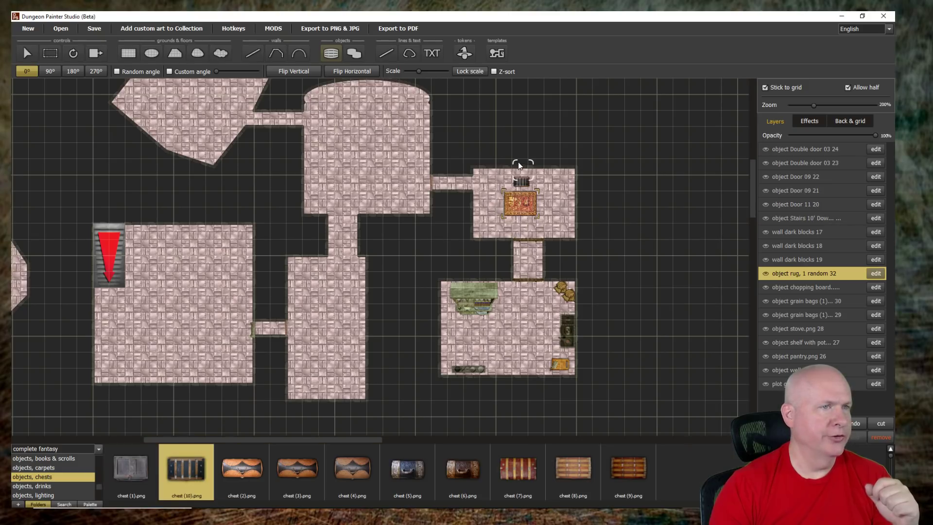
click(517, 156)
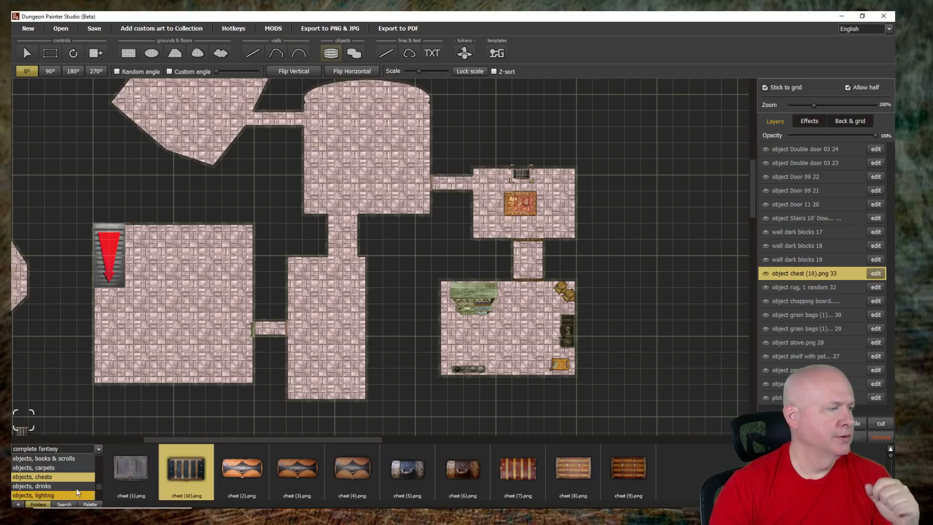
- Place two bone candle.png objects from the objects, lighting collection in the northeastern room's southeast and southwest corners
click(57, 493)
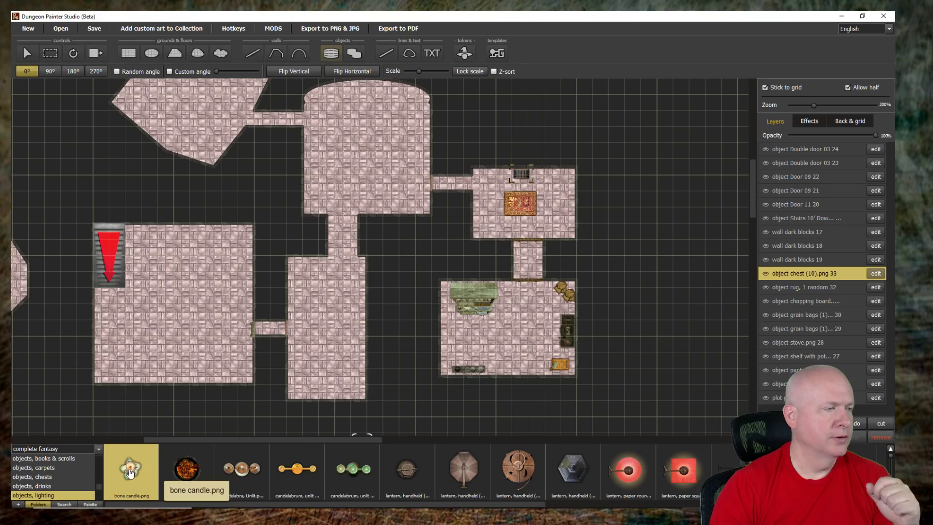
click(560, 211)
click(478, 219)
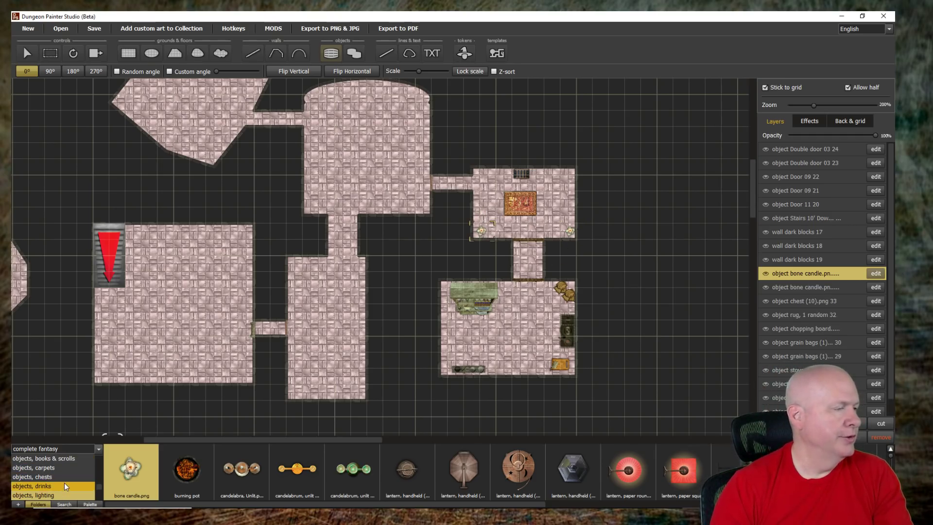
- Place cage (1).png from the objects, prison & torture collection in the northeastern room's northeast corner
scroll(62, 479, up, 2)
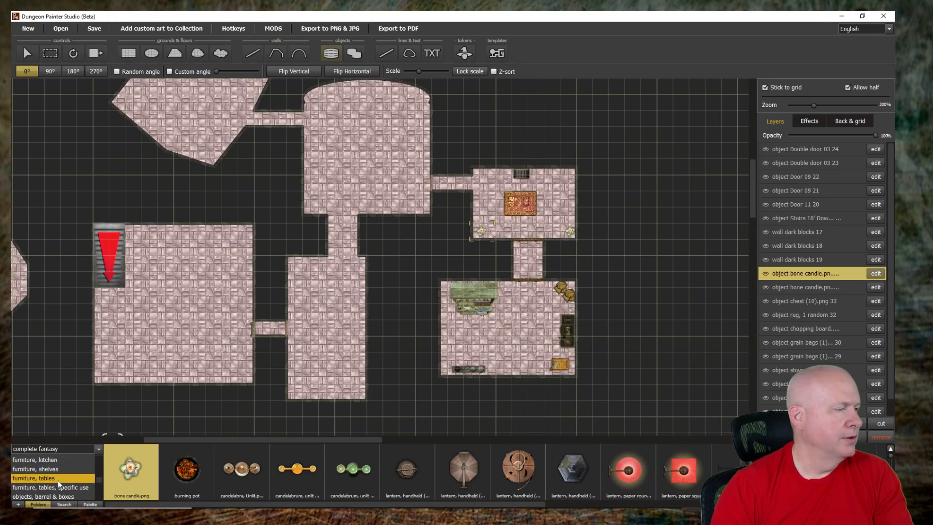
scroll(57, 480, down, 5)
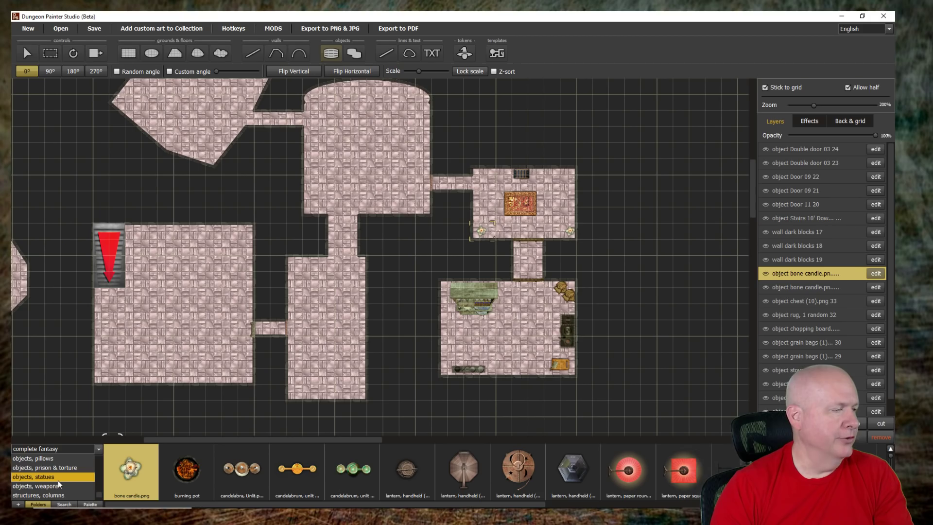
click(65, 468)
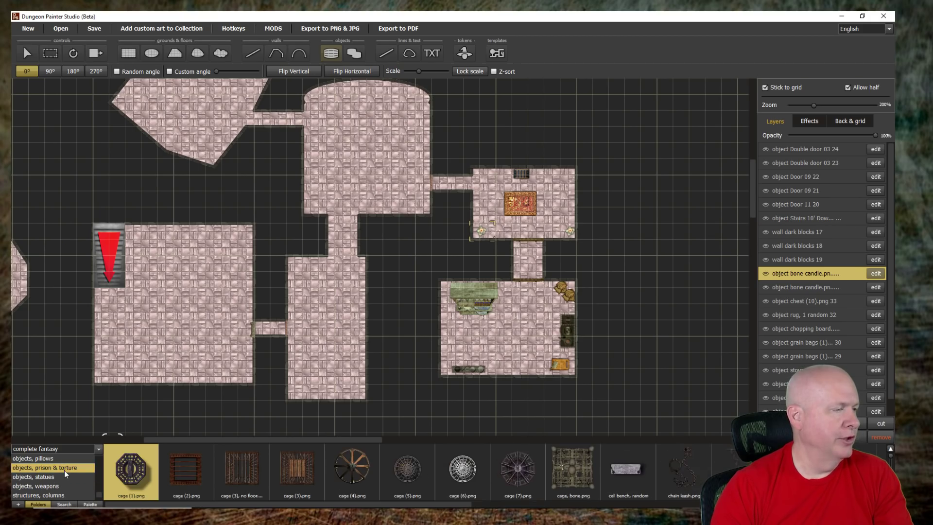
click(124, 472)
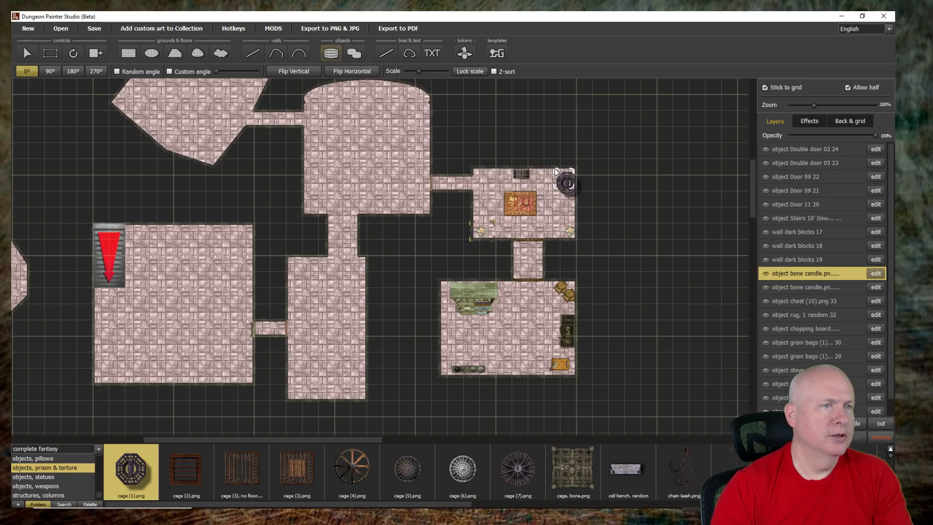
click(555, 171)
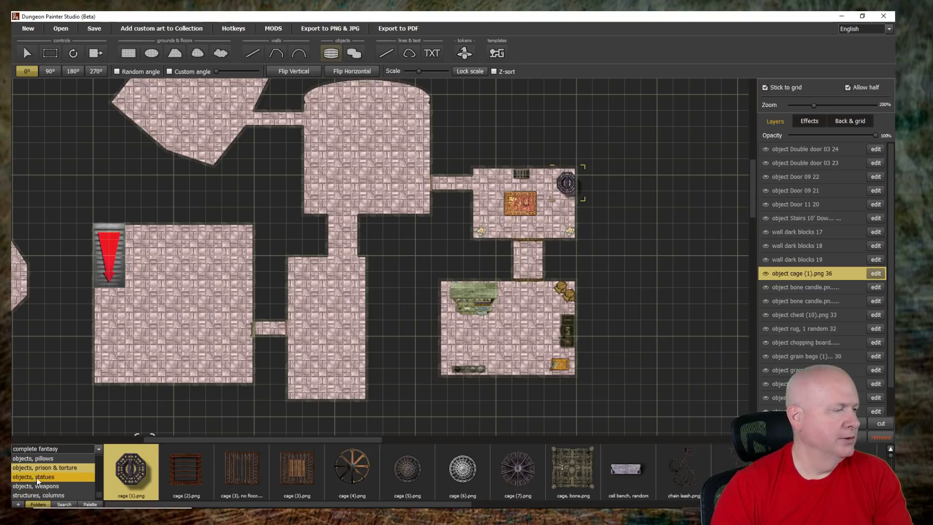
- Place a drow bed, random rotated 180° against the northeastern room's south wall, beside the western candle
scroll(55, 475, up, 5)
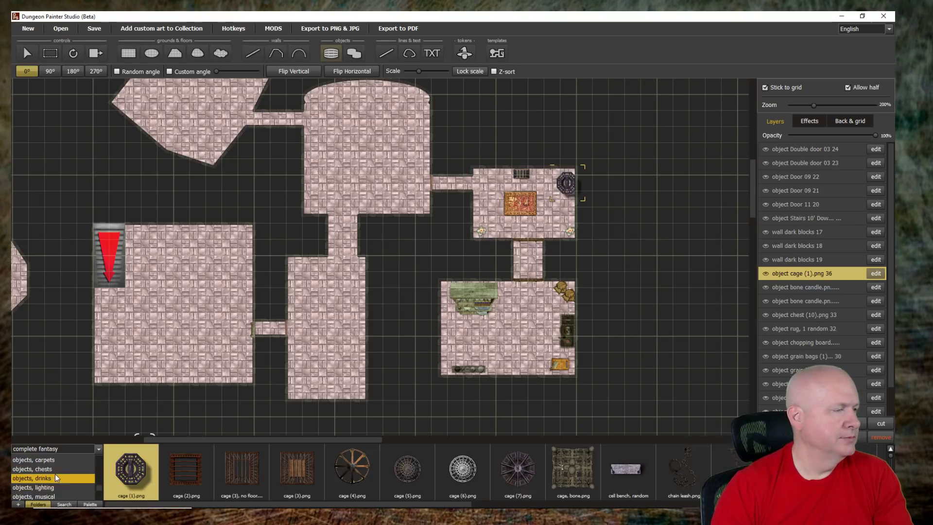
scroll(55, 471, up, 3)
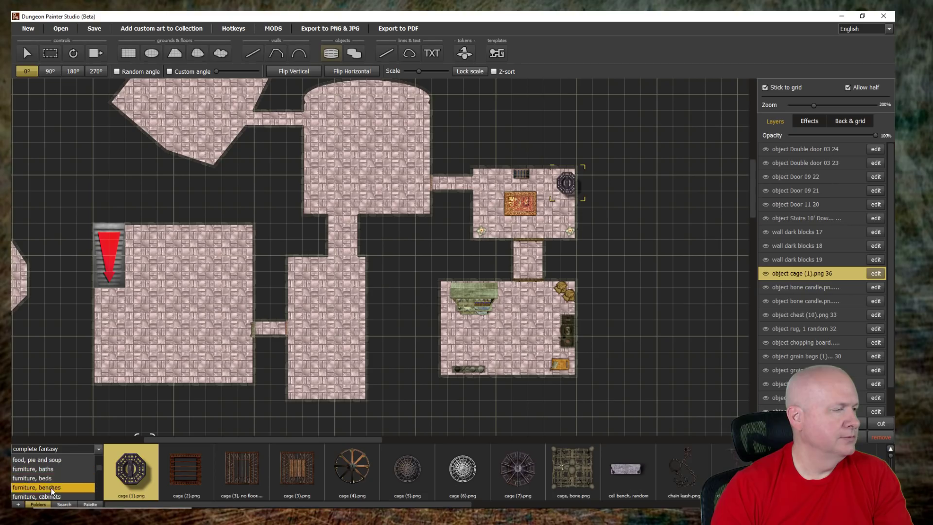
click(47, 477)
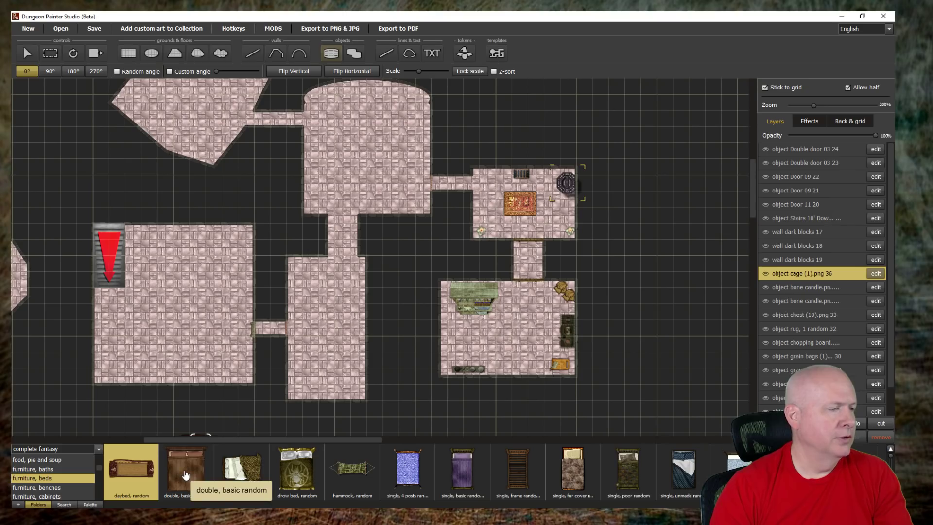
click(299, 470)
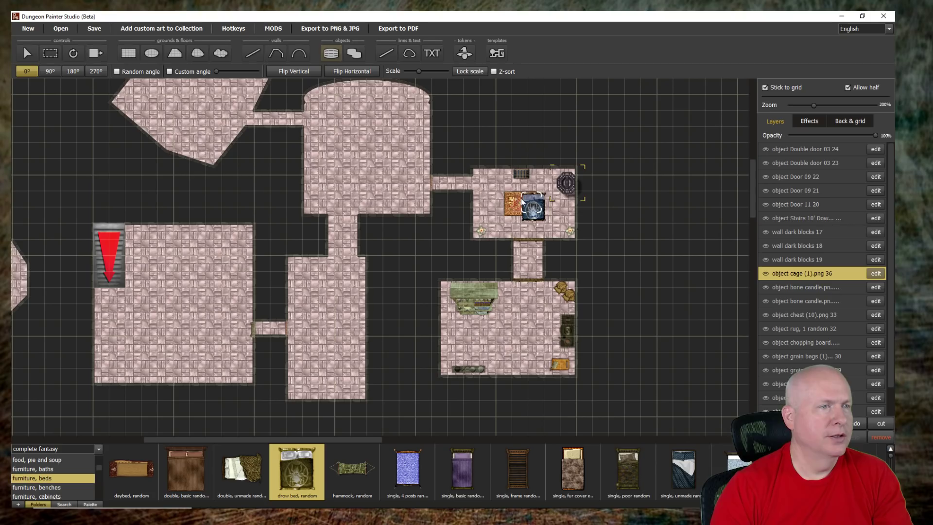
drag(492, 214, 504, 229)
click(73, 72)
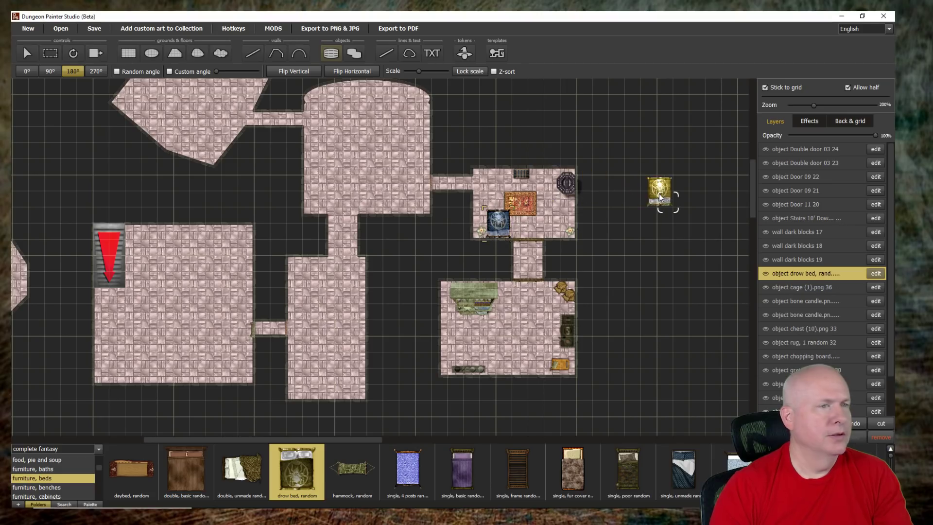
- Select the pantry along the kitchen's north wall and open its object layer for editing
scroll(515, 265, up, 5)
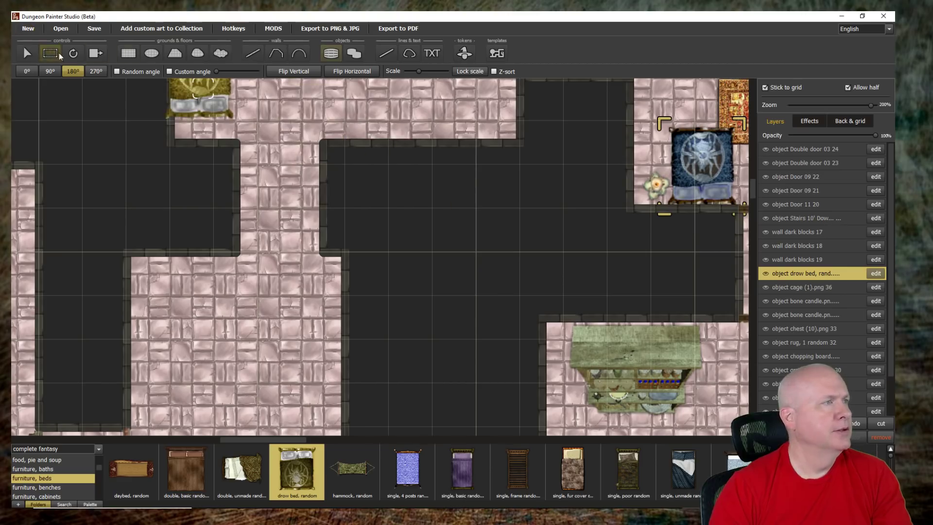
click(27, 53)
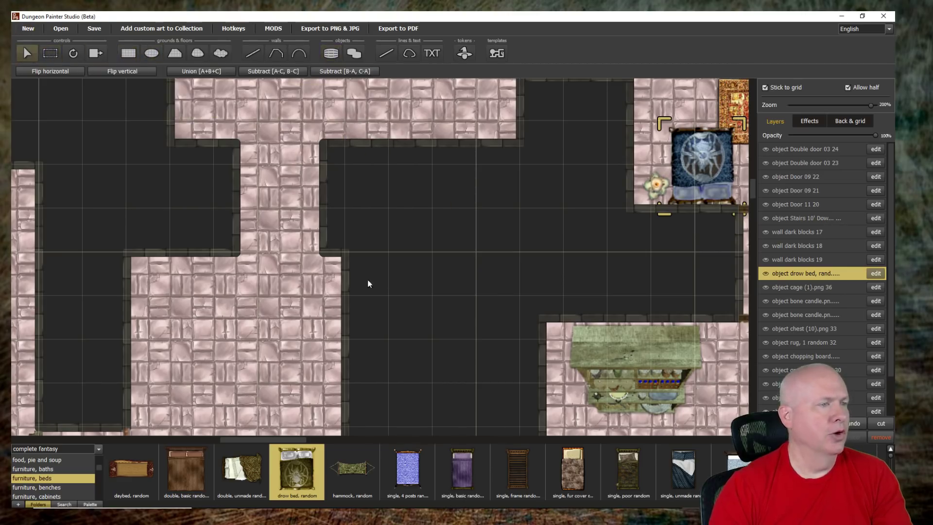
scroll(401, 270, down, 5)
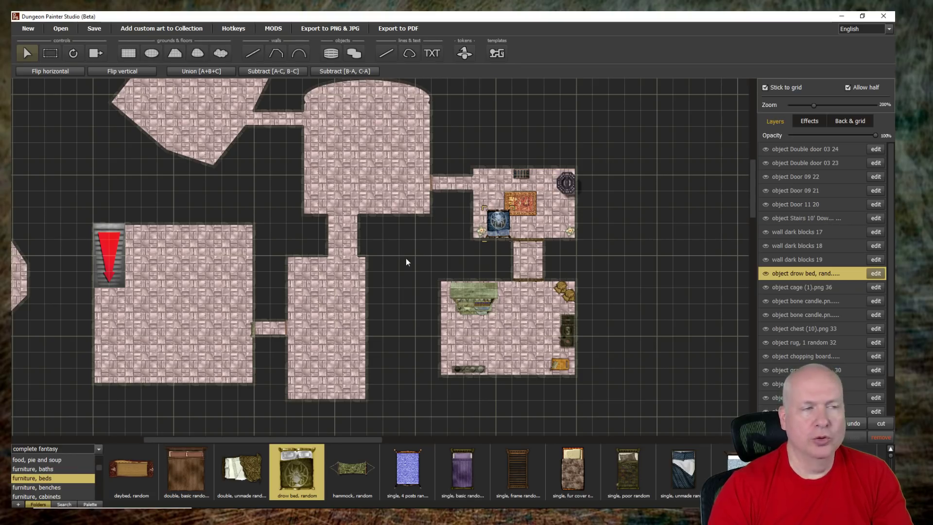
click(473, 296)
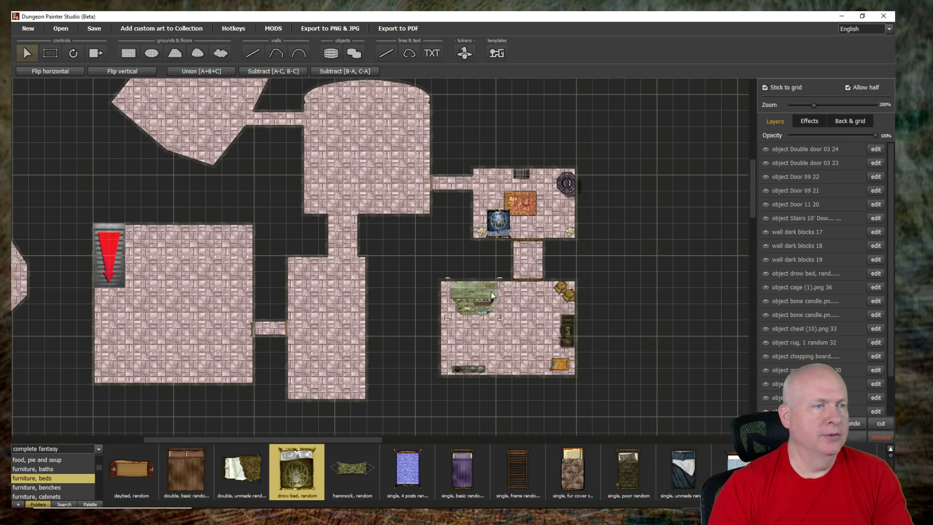
scroll(488, 296, up, 1)
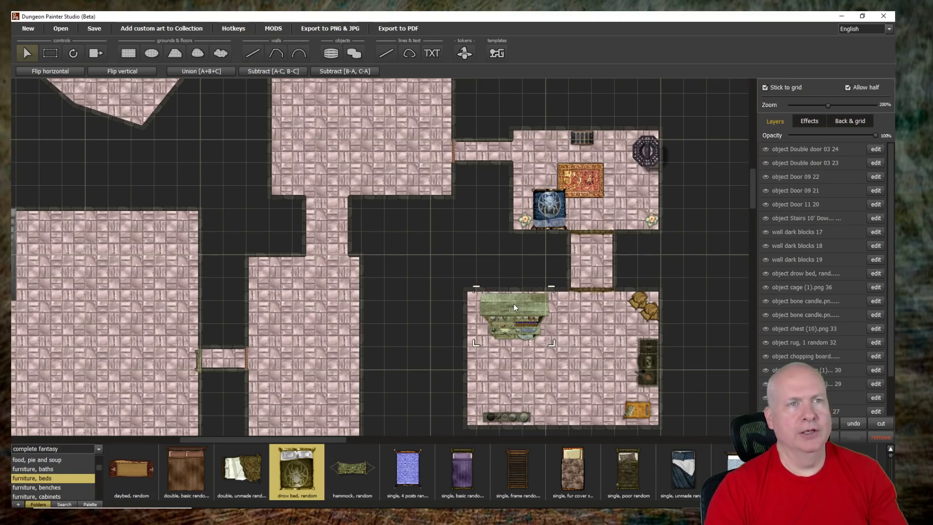
scroll(835, 256, down, 1)
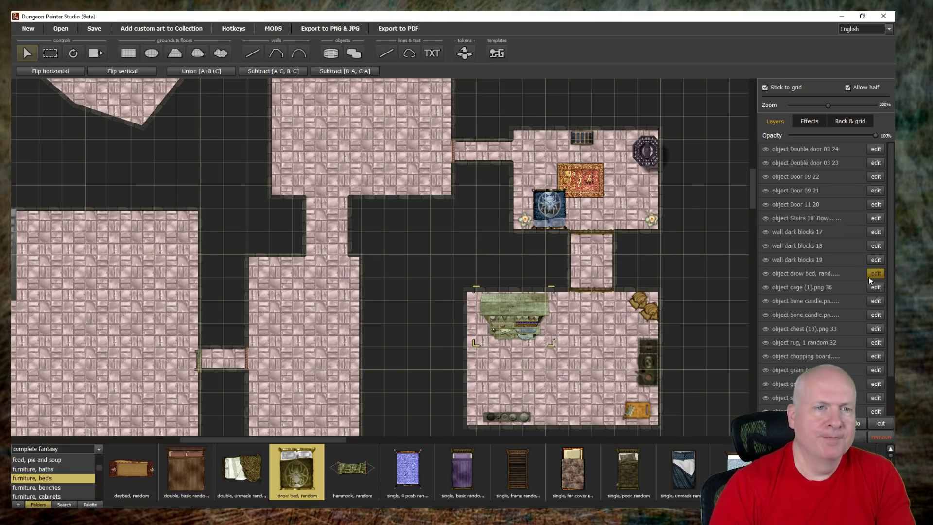
click(877, 380)
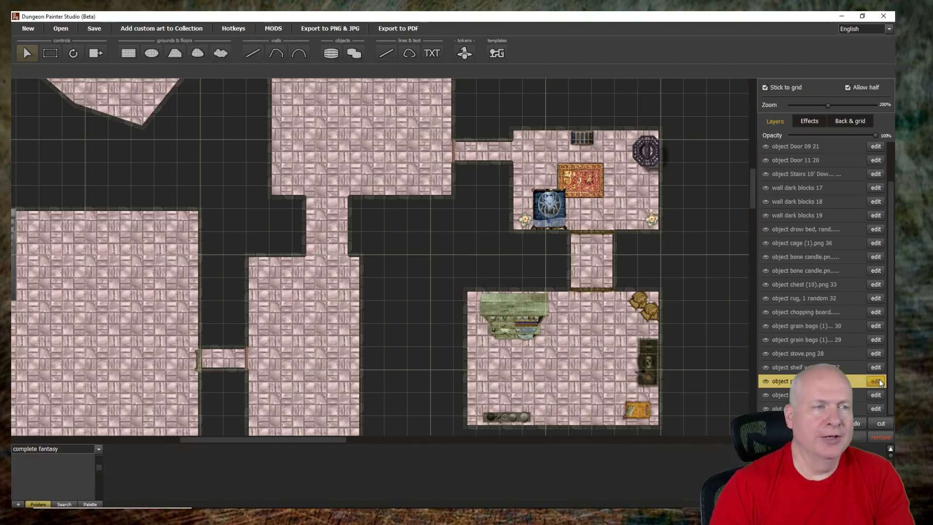
mouse_move(510, 300)
mouse_down()
mouse_move(515, 309)
mouse_move(511, 302)
mouse_up()
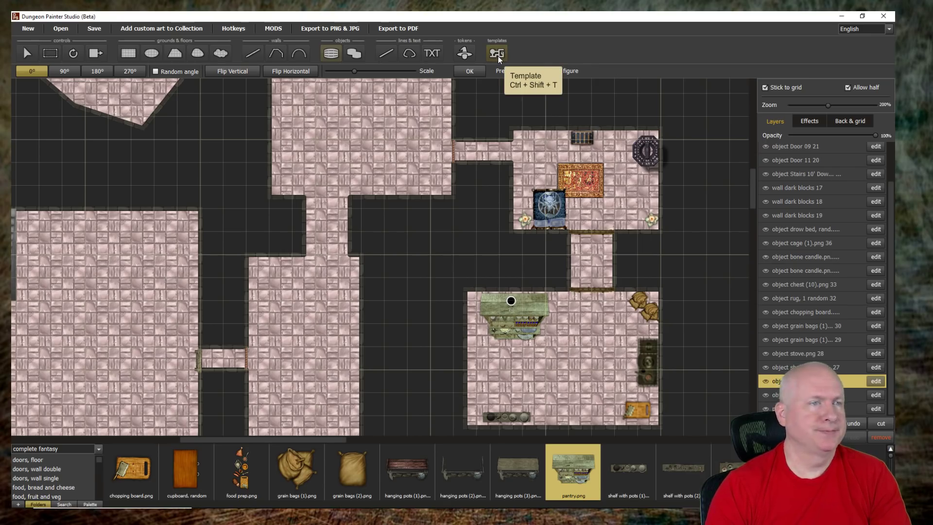
- Discard the current map and start a new blank one with the selection tool active
click(32, 31)
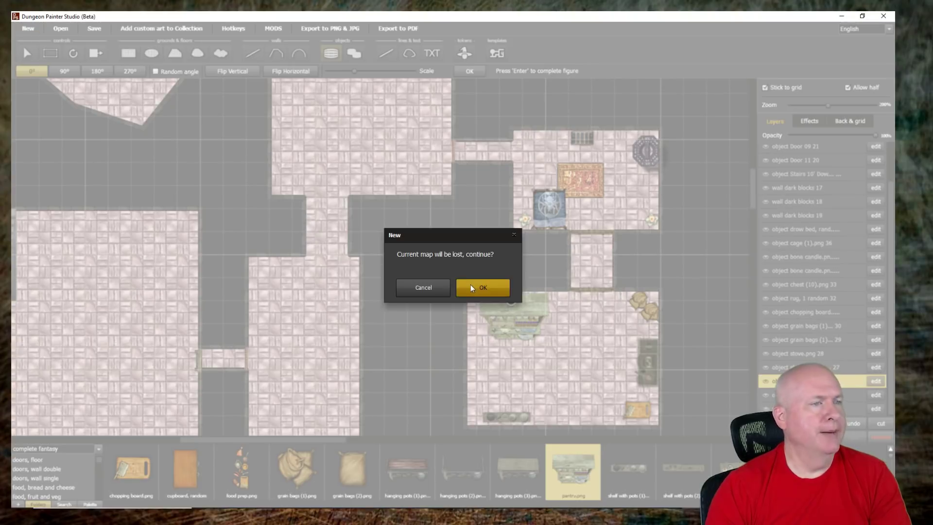
click(483, 287)
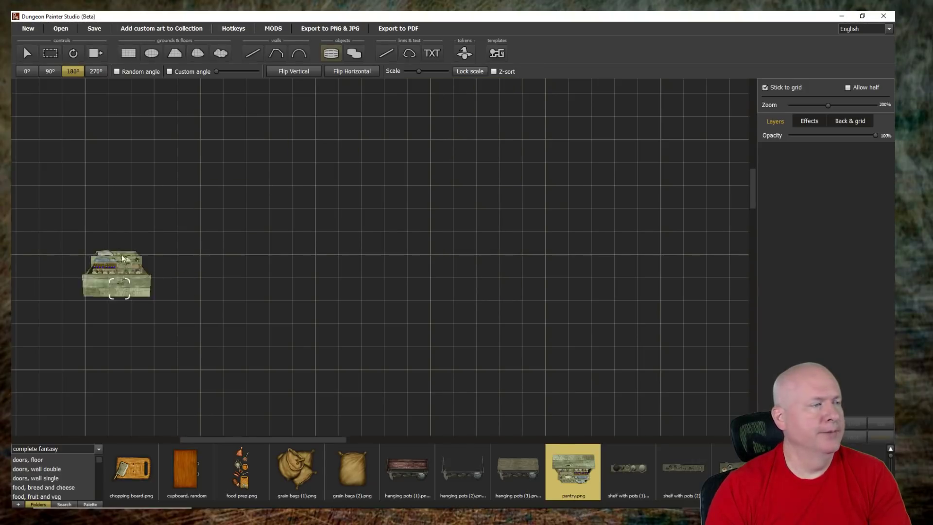
click(22, 56)
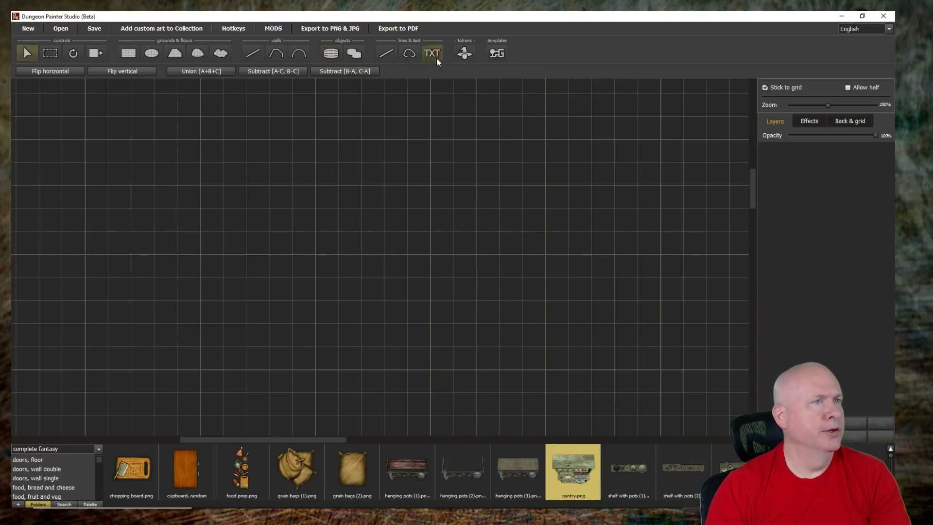
- Open the donjon d20 Random Dungeon Generator website from the template options and set the dungeon size to Small
click(496, 52)
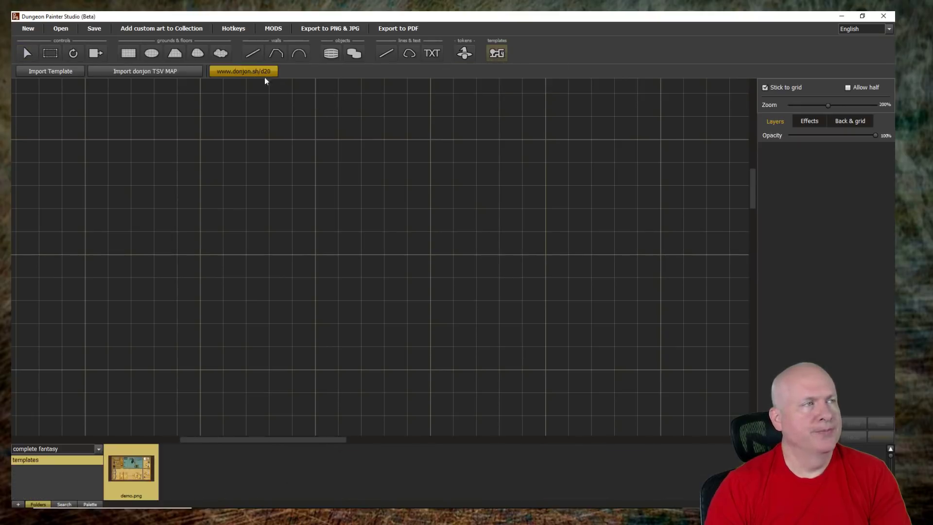
click(246, 71)
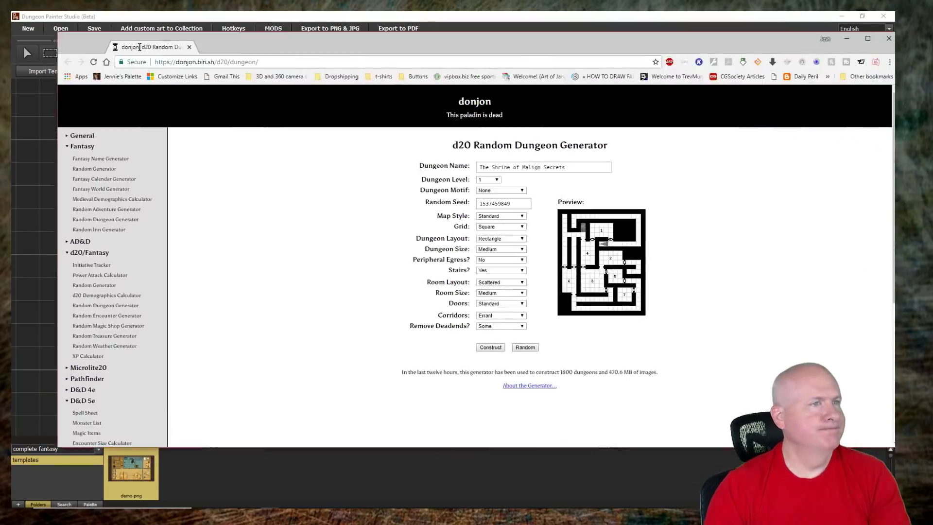
double_click(100, 62)
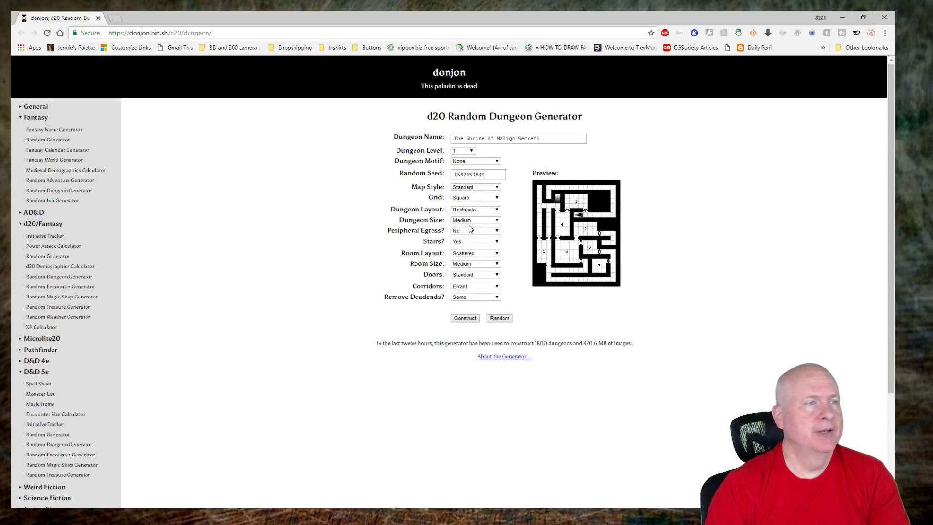
click(496, 220)
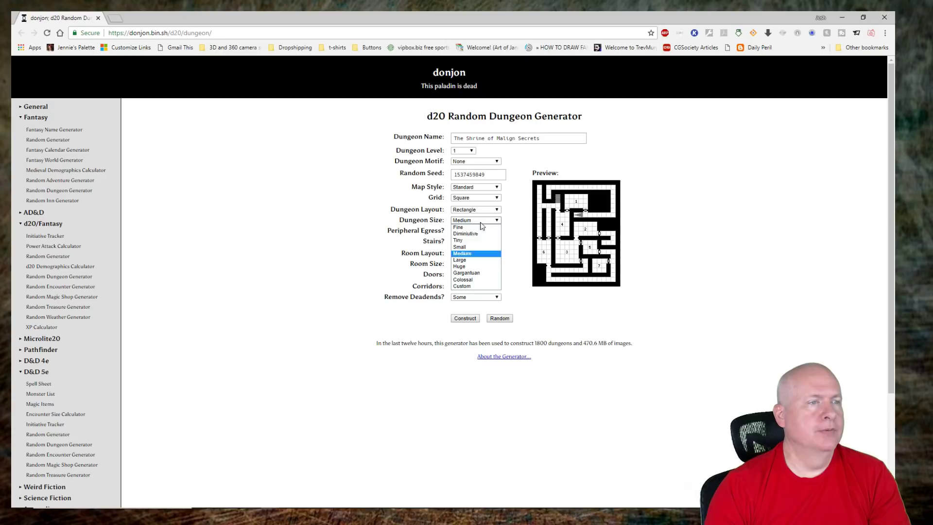
click(462, 248)
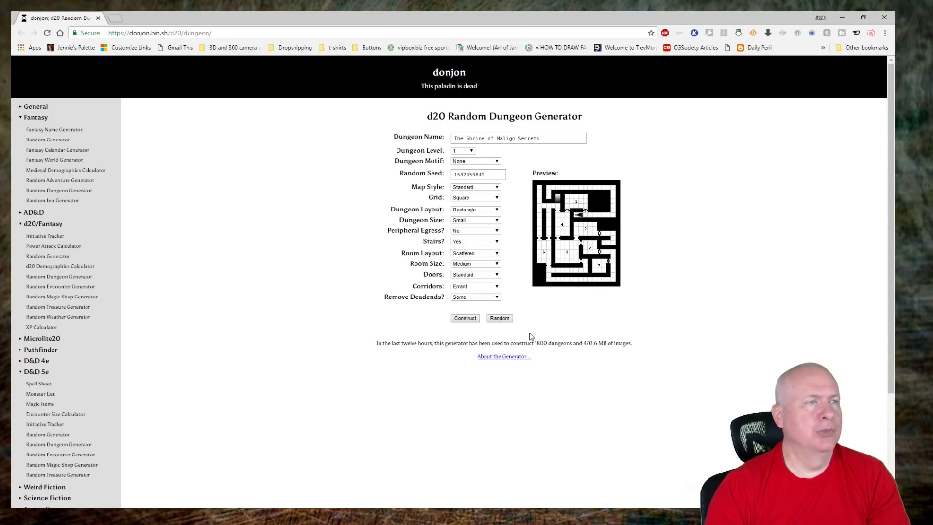
- Set the dungeon motif to Undead and construct the random dungeon
click(497, 163)
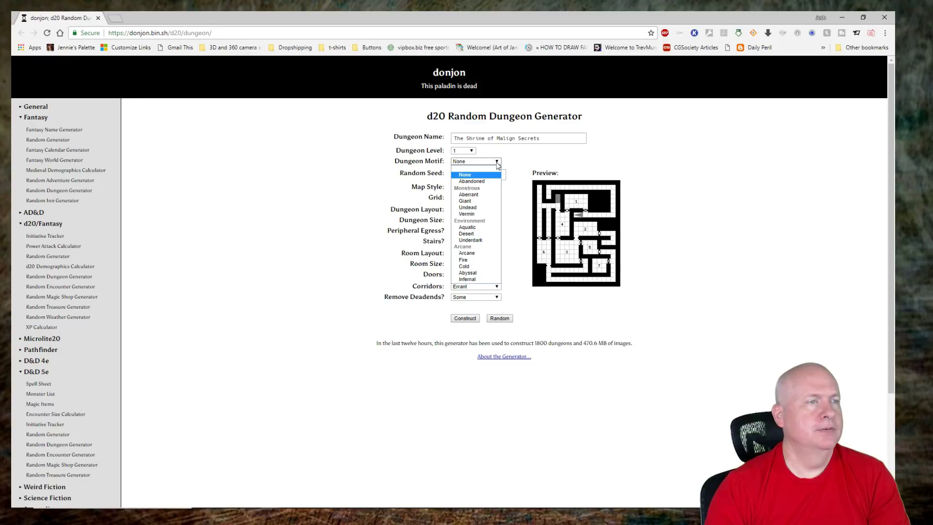
click(472, 208)
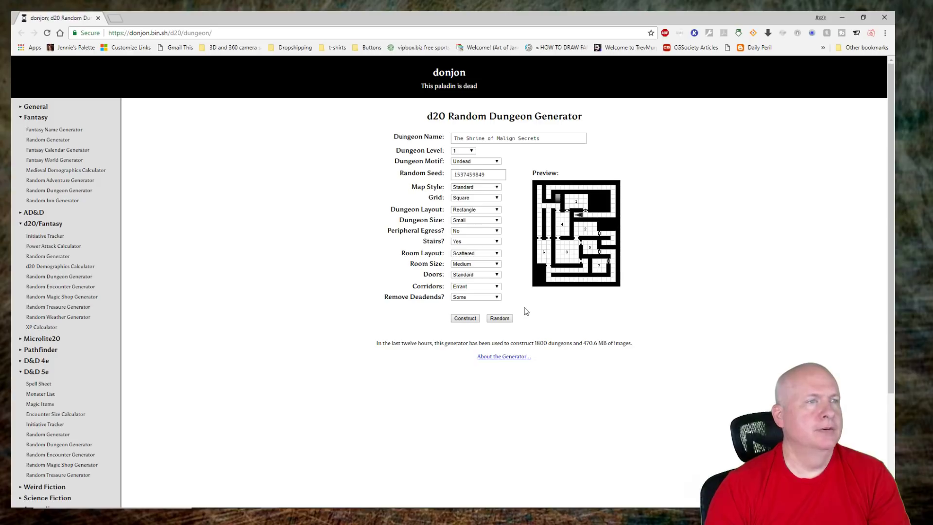
click(463, 321)
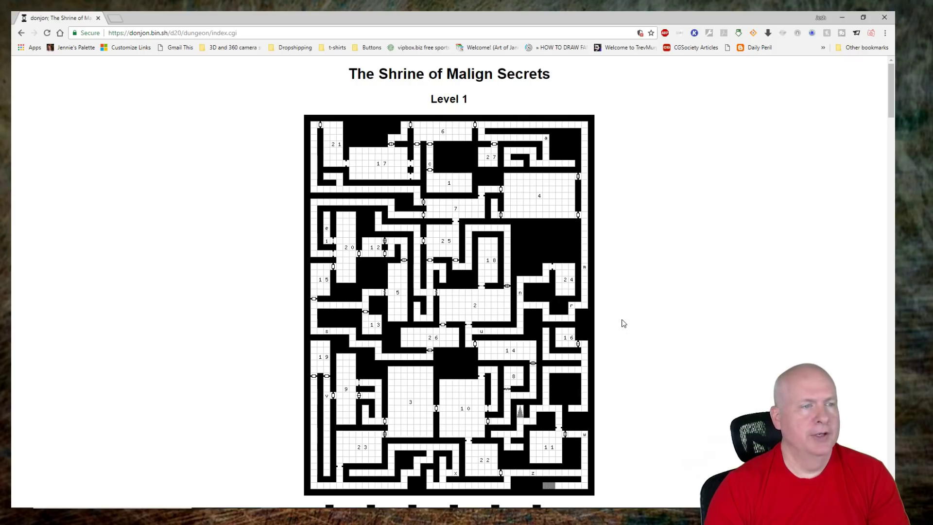
- Download the dungeon's TSV map as The Shrine of Malign Secrets 01 (tsv).txt and switch back to Dungeon Painter Studio
scroll(622, 323, down, 2)
scroll(624, 323, down, 1)
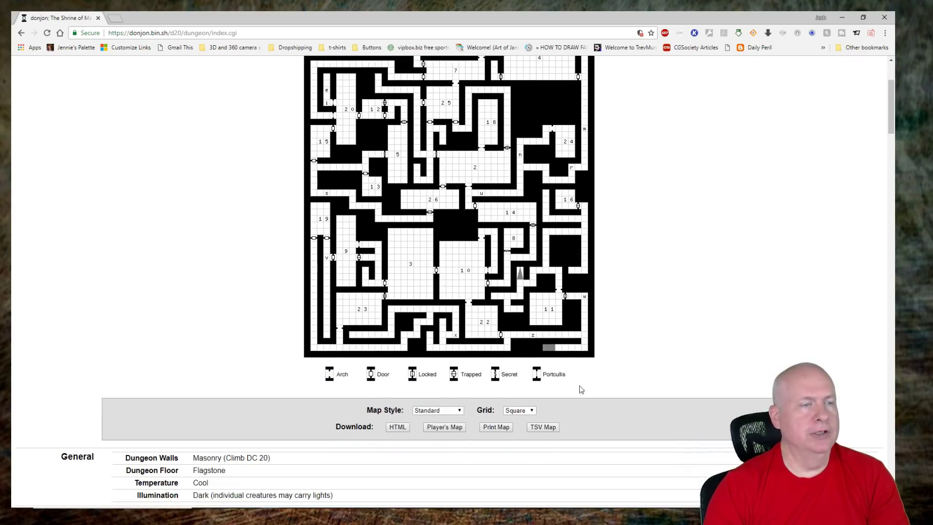
click(546, 428)
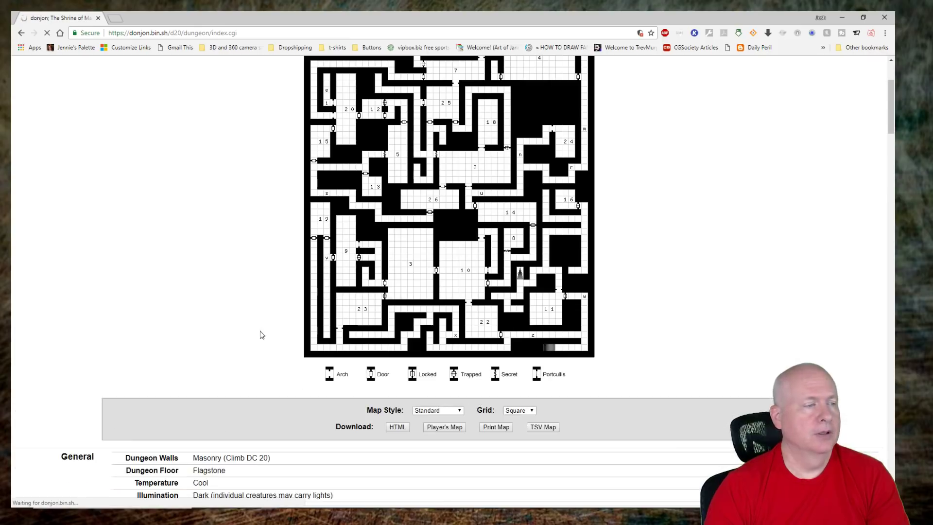
scroll(263, 336, down, 4)
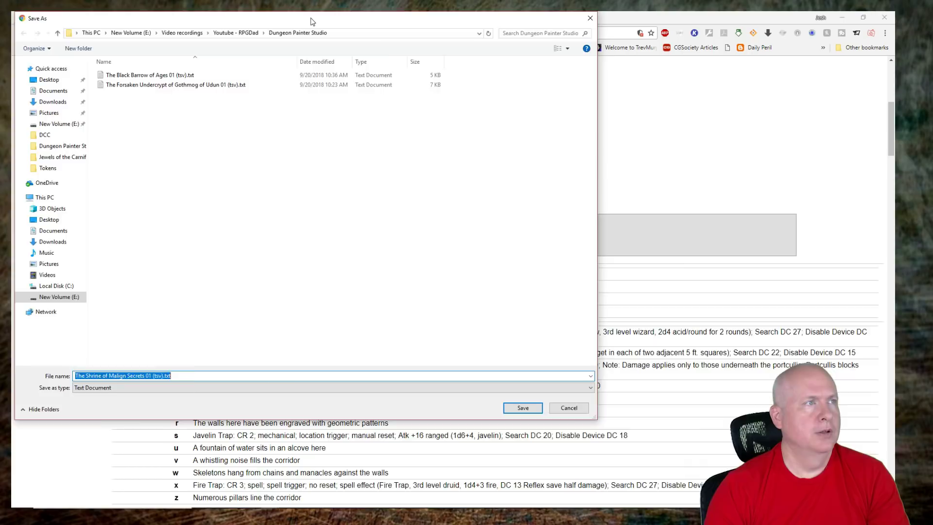
key(Return)
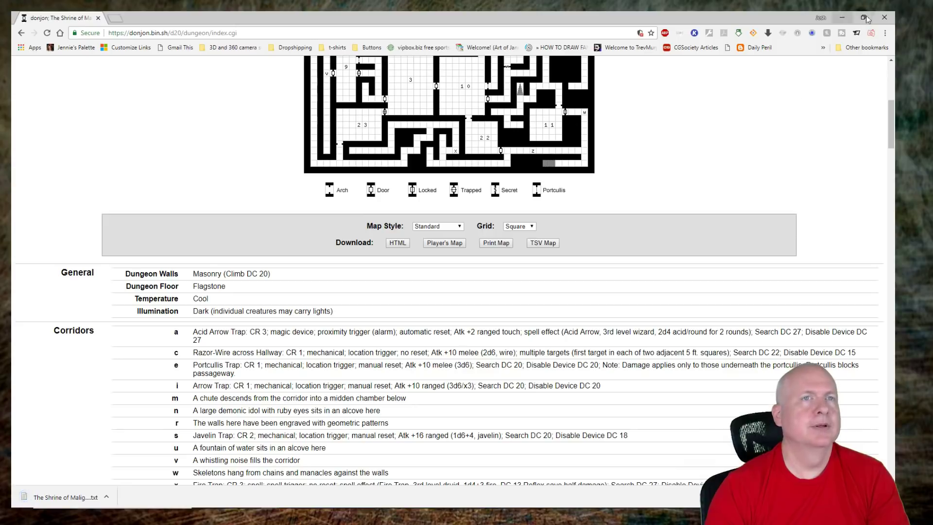
click(842, 18)
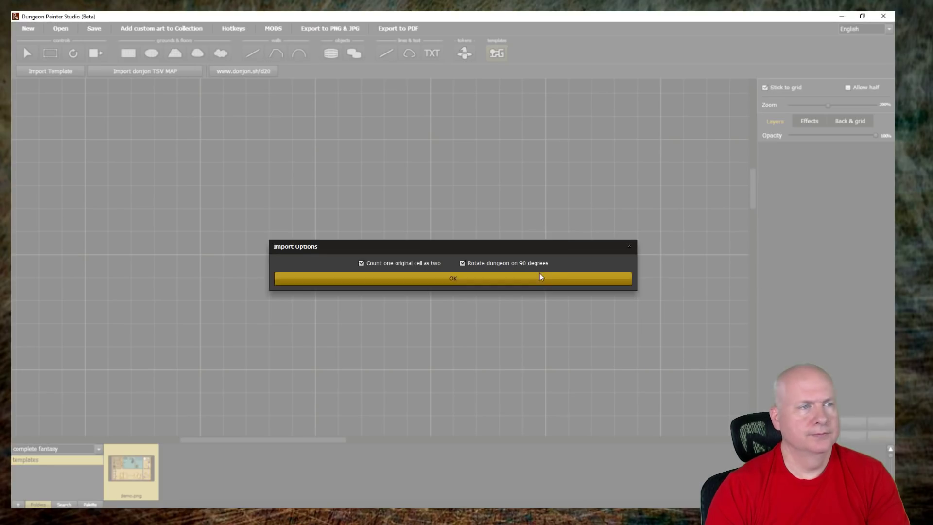
- Import the dungeon with doubled cells and a 90-degree rotation, look over its layout, and discard it for a new blank map
click(474, 278)
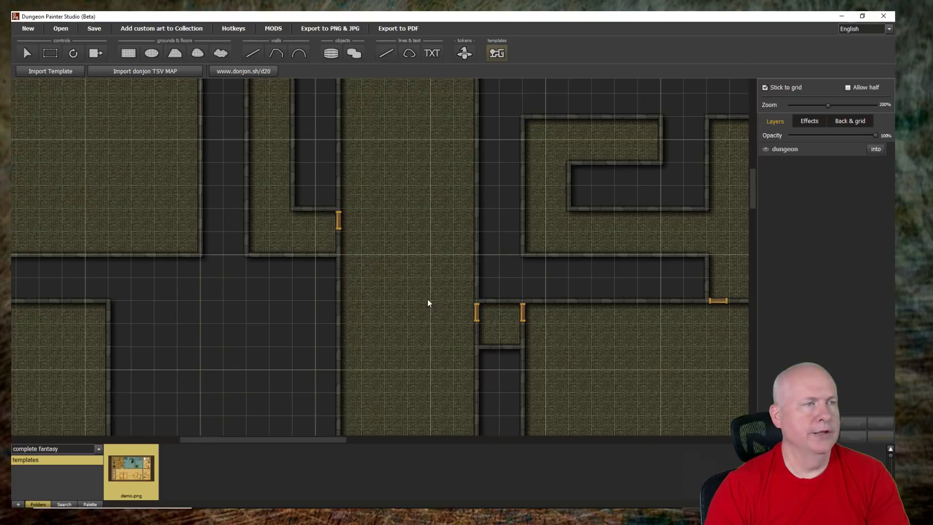
scroll(429, 304, down, 2)
drag(752, 194, 754, 116)
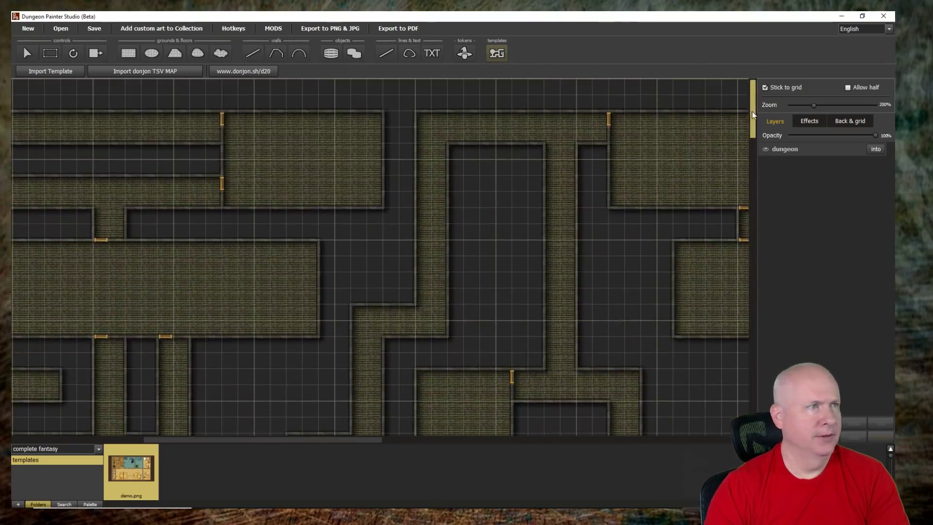
scroll(339, 280, down, 2)
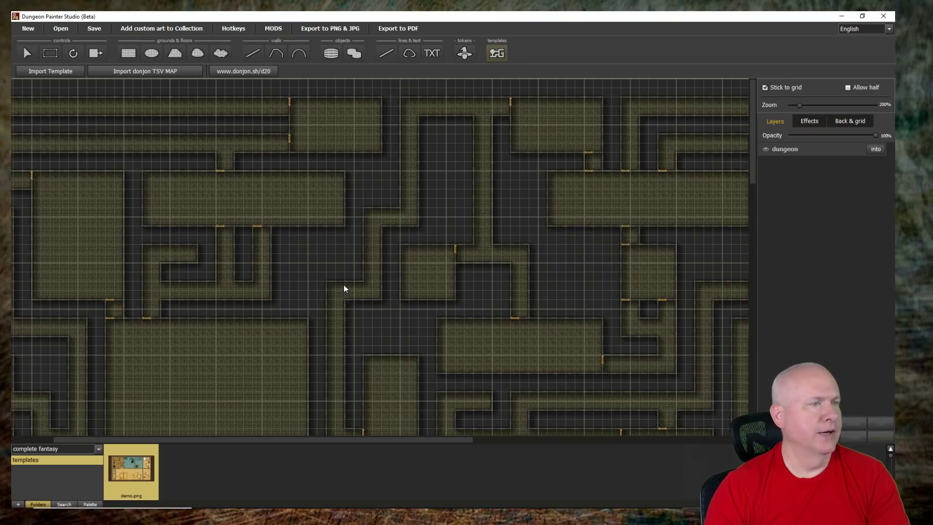
click(32, 29)
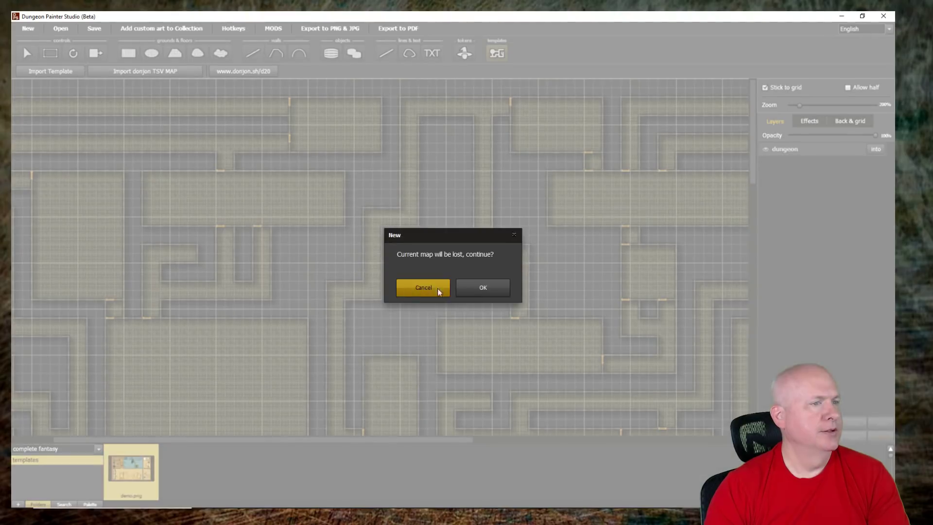
click(489, 287)
- Import the saved donjon TSV map, counting one original cell as two and rotating the dungeon 90 degrees
click(150, 74)
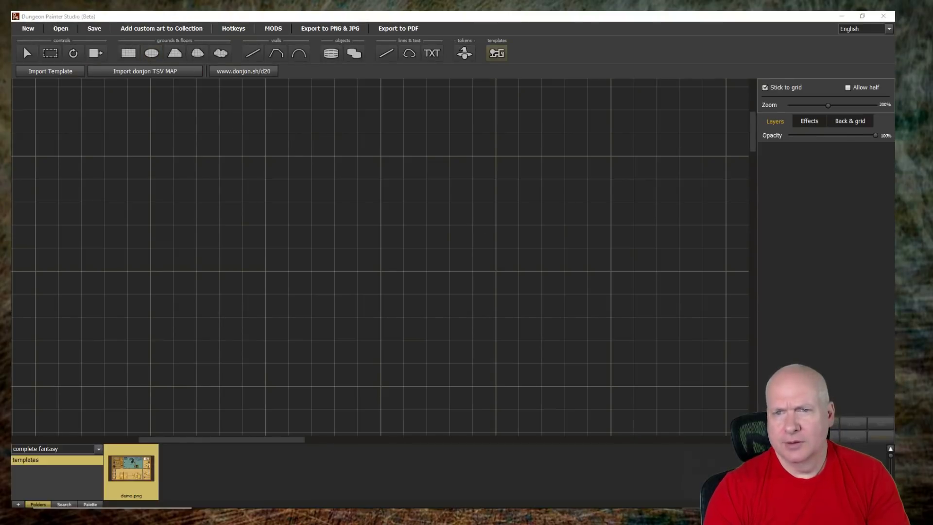
key(Return)
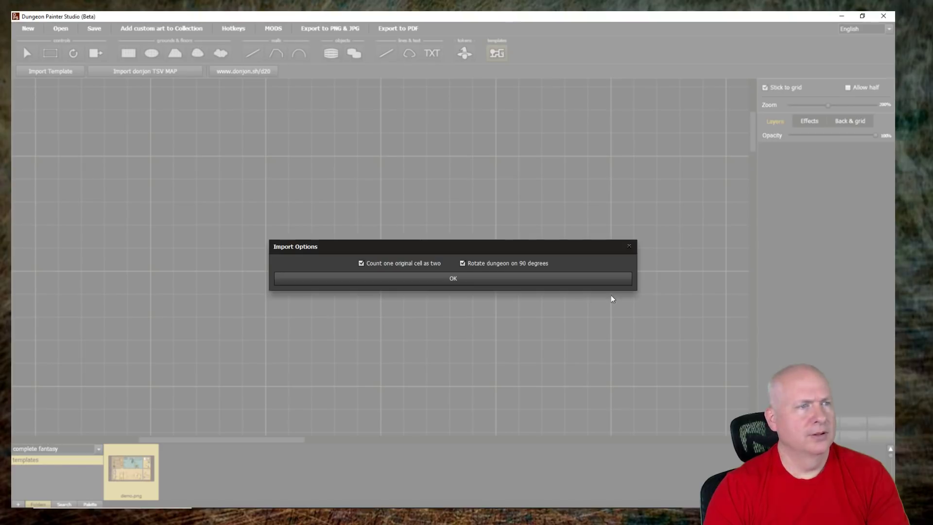
click(546, 280)
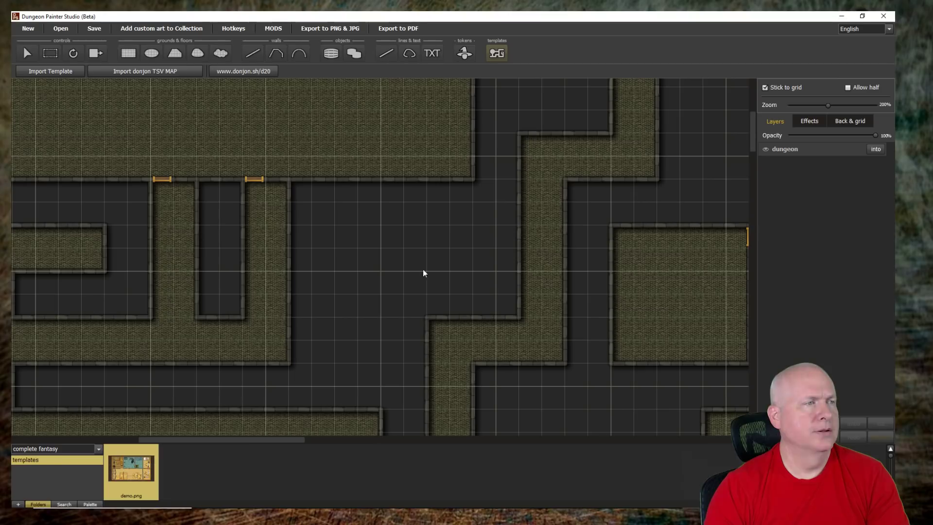
scroll(438, 271, down, 3)
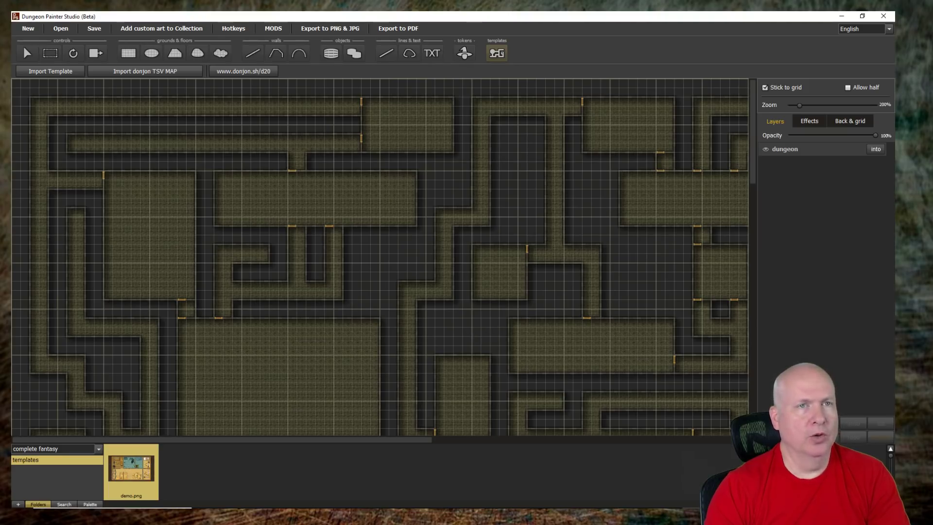
- Open the floors group inside the dungeon layer to reach the individual room layers
click(873, 148)
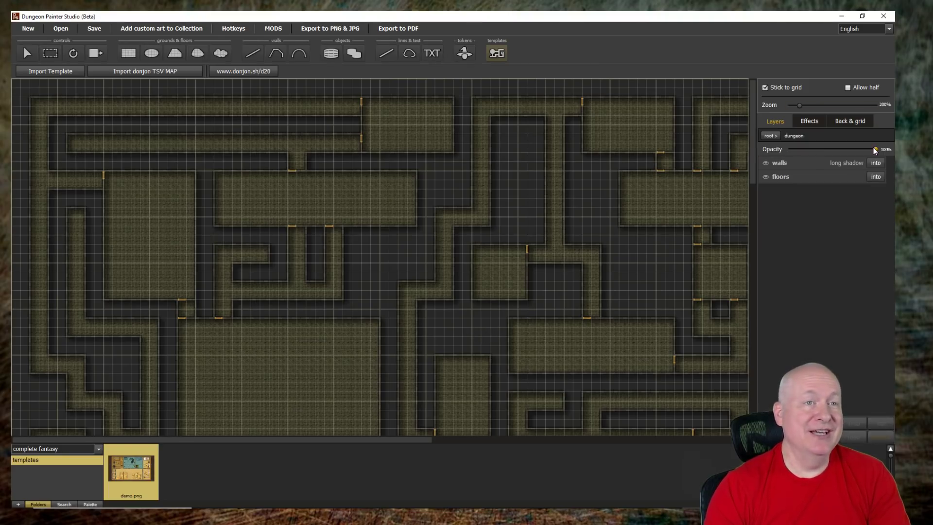
click(874, 178)
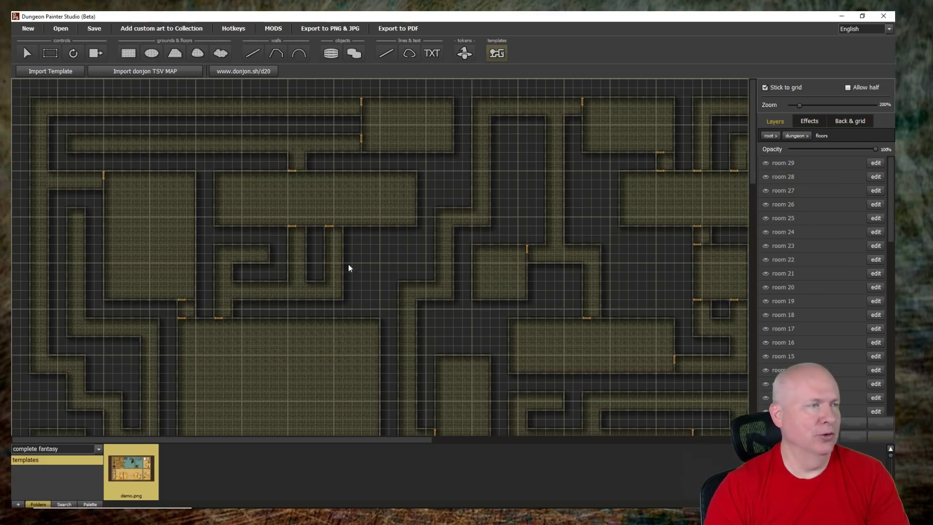
scroll(806, 367, down, 2)
scroll(806, 367, down, 2)
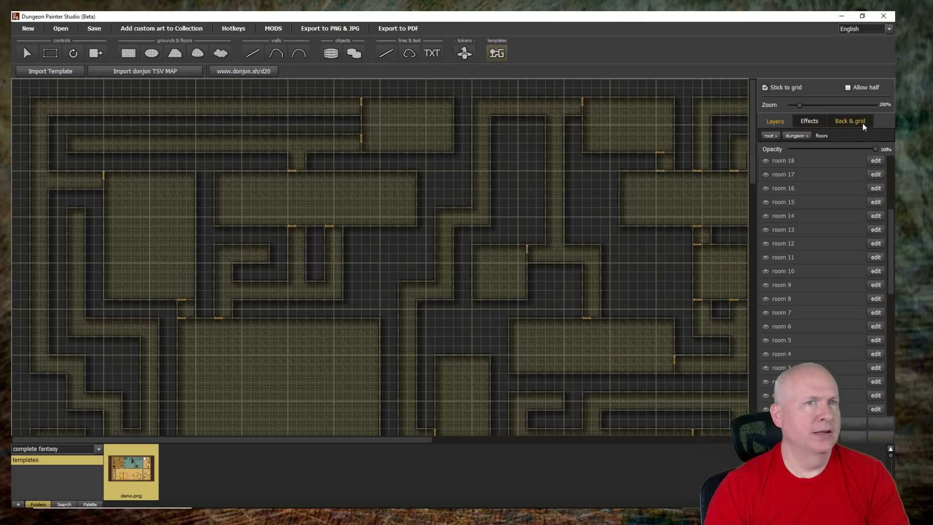
- Change the floor texture of room 4, the large western room, to tiles B from dragonville's grounds realistic set
click(27, 53)
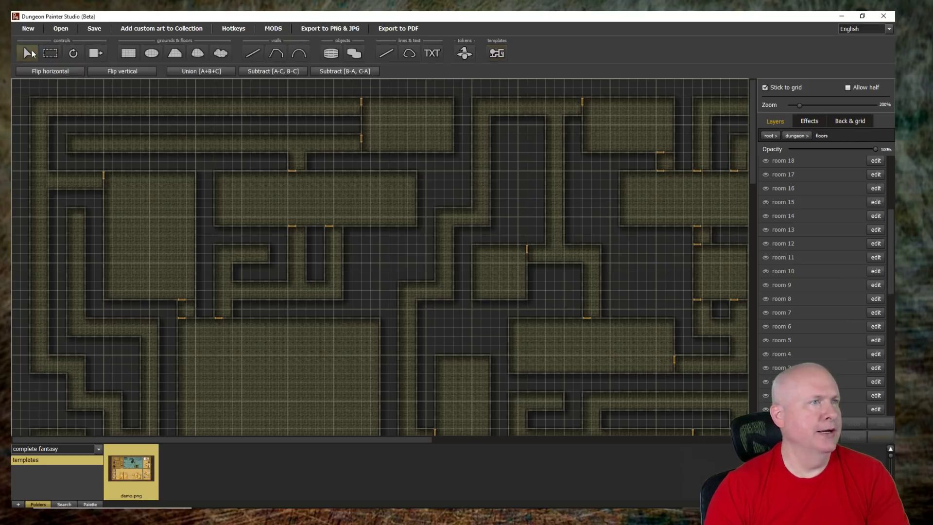
click(236, 381)
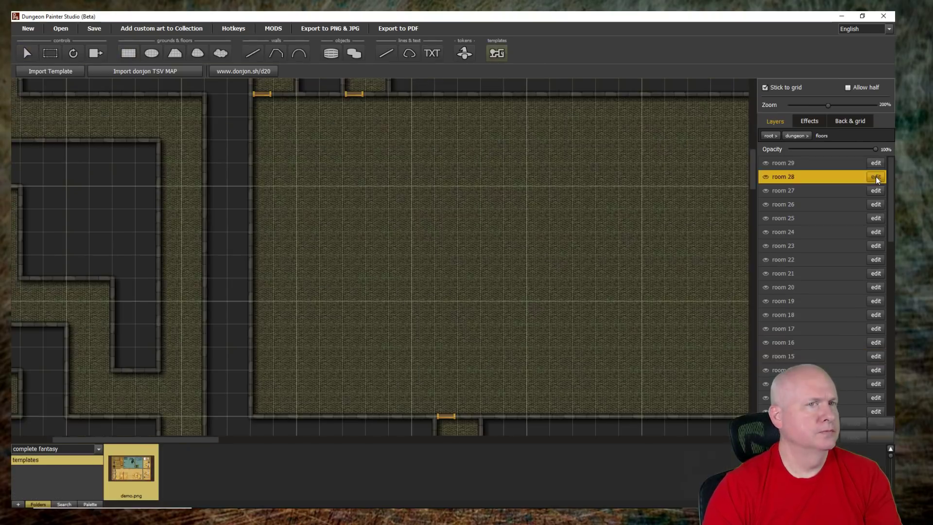
scroll(825, 291, down, 5)
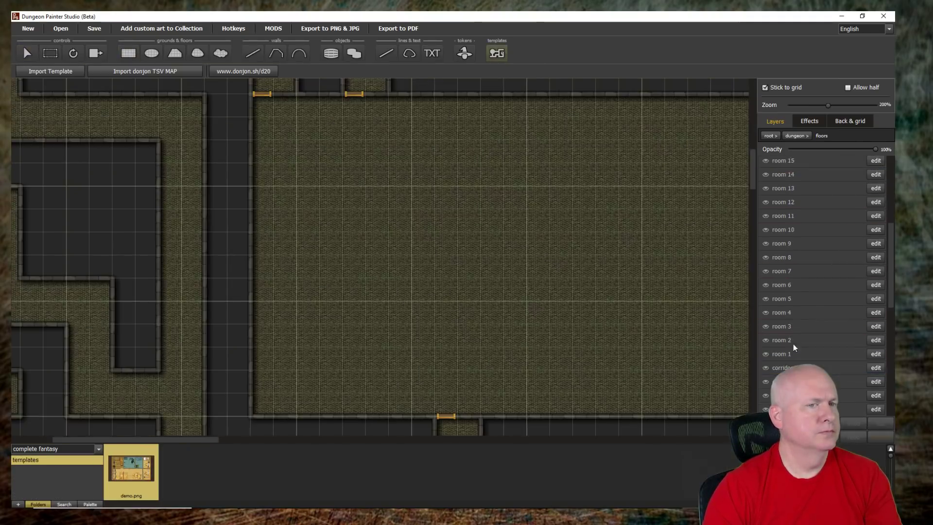
click(850, 314)
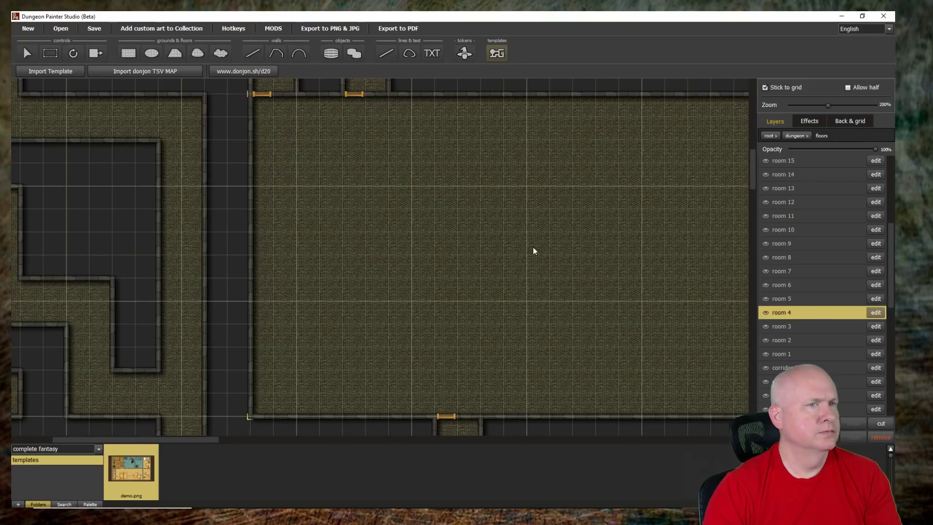
drag(492, 244, 420, 238)
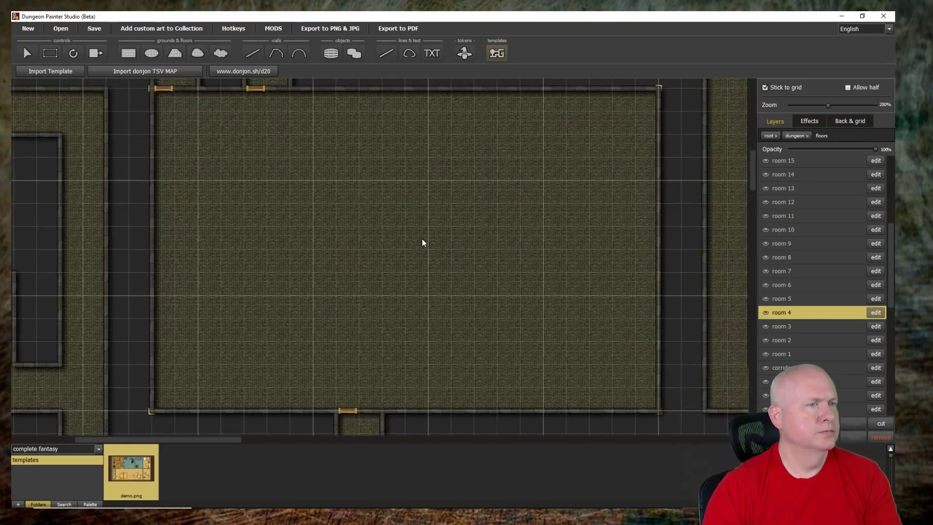
click(876, 312)
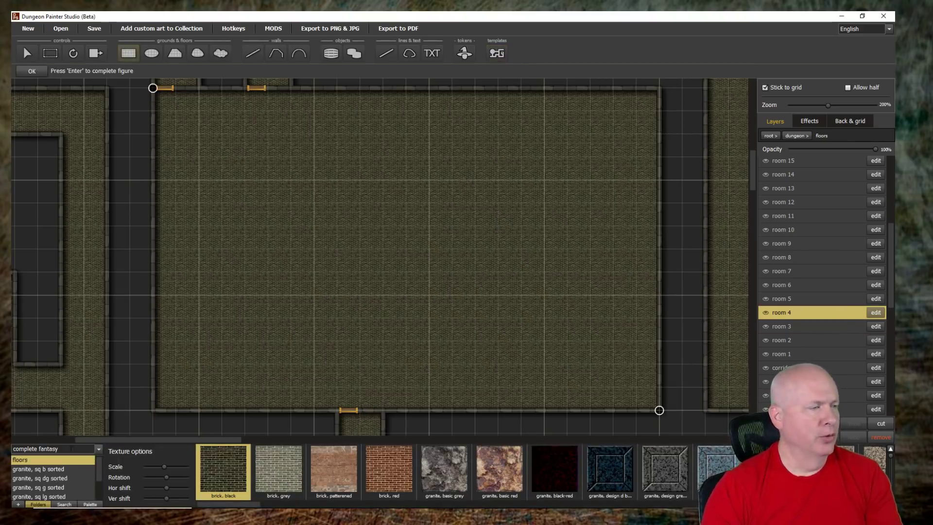
click(98, 450)
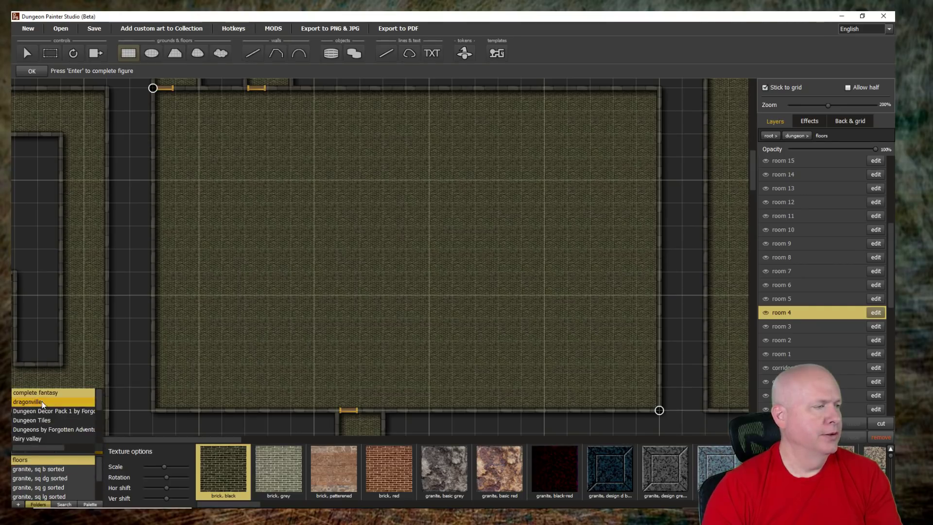
click(41, 401)
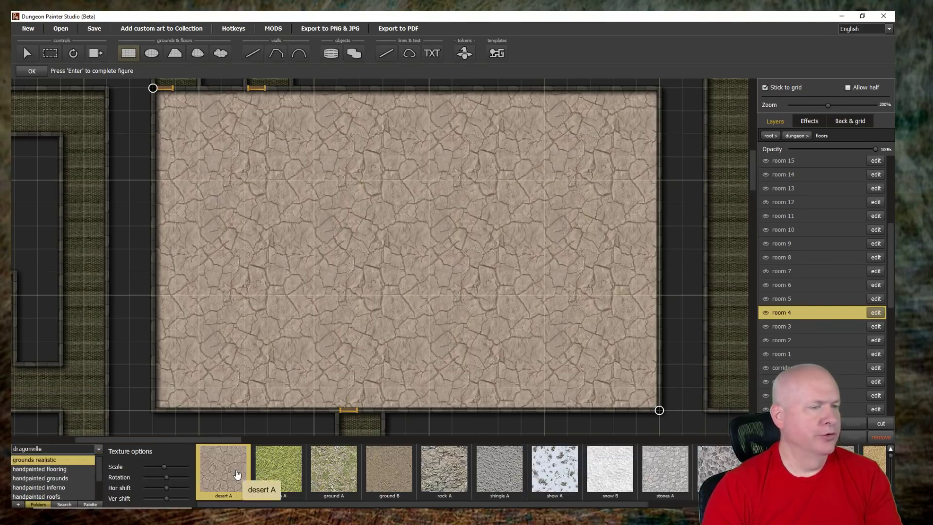
drag(602, 509, 837, 509)
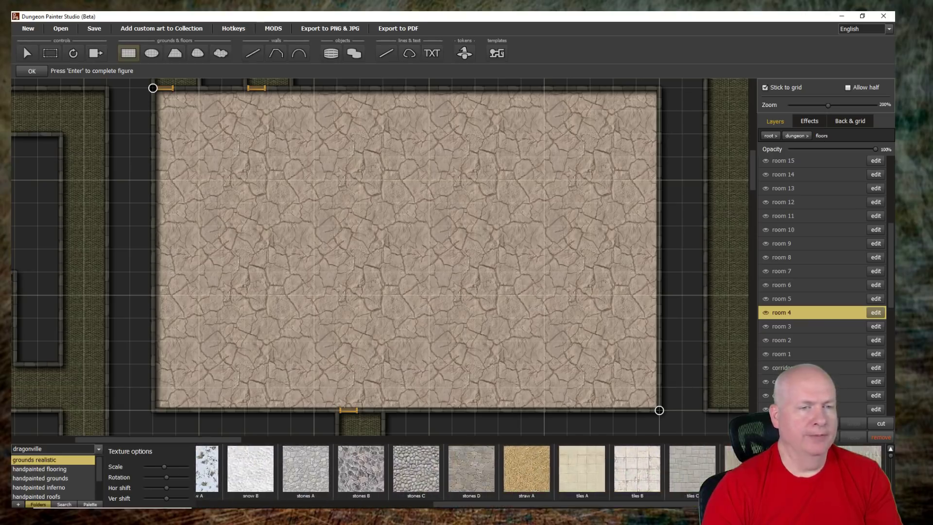
click(627, 476)
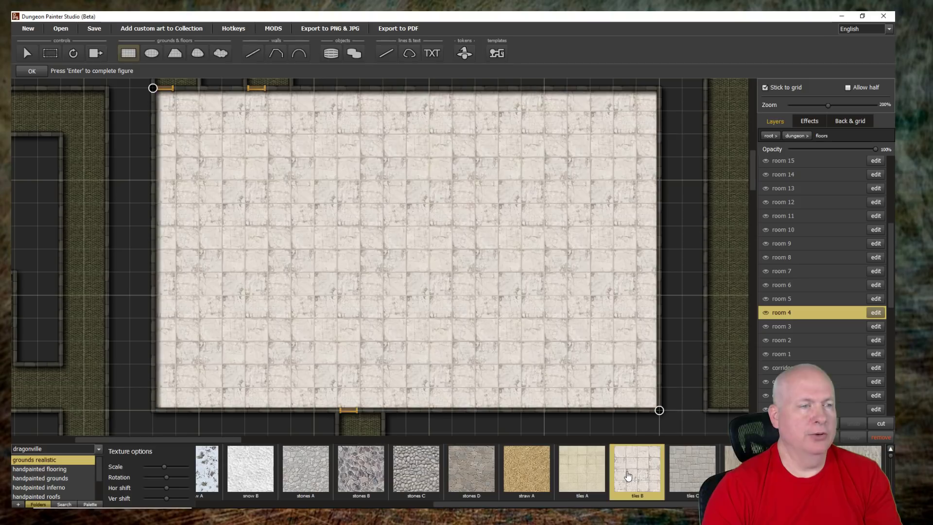
- Change the floor texture of room 5, directly south of room 4, to granite slabs grey from the complete fantasy floors
scroll(445, 335, down, 1)
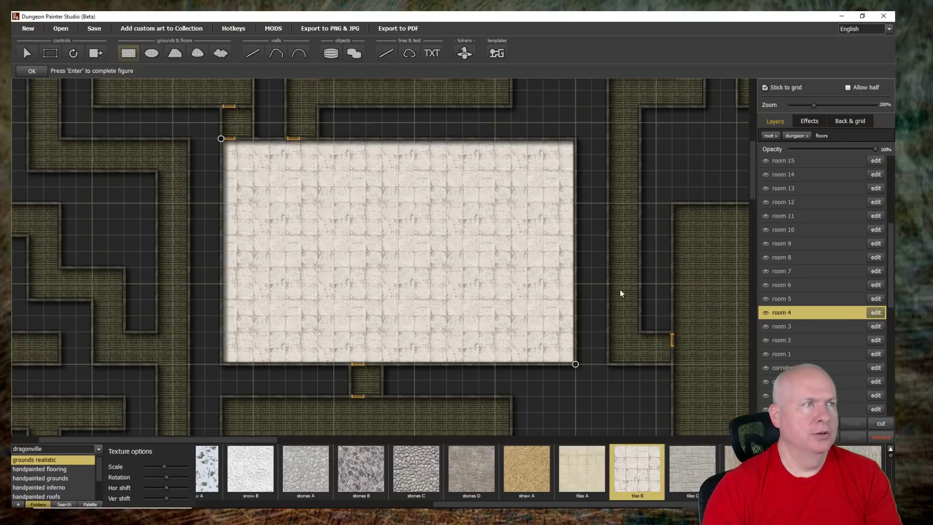
scroll(555, 247, down, 3)
scroll(555, 248, down, 5)
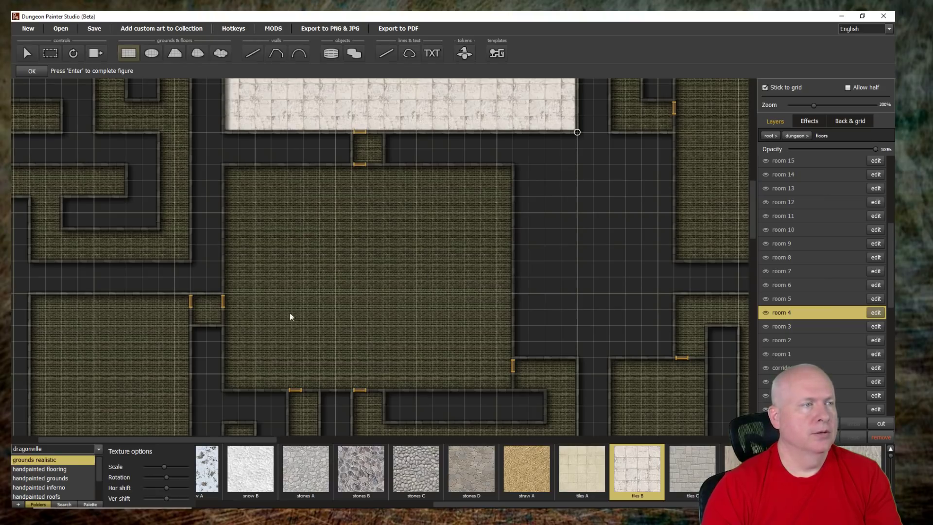
click(27, 53)
click(320, 282)
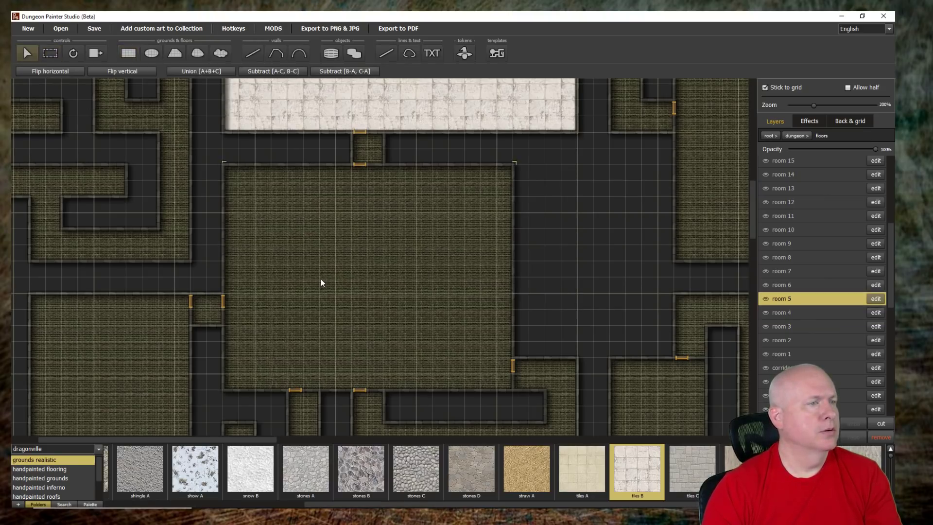
click(870, 300)
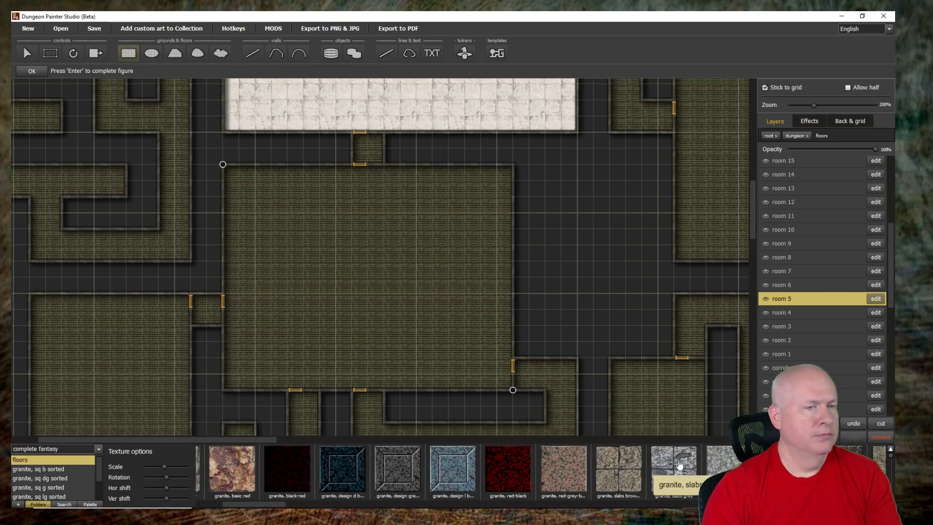
click(670, 467)
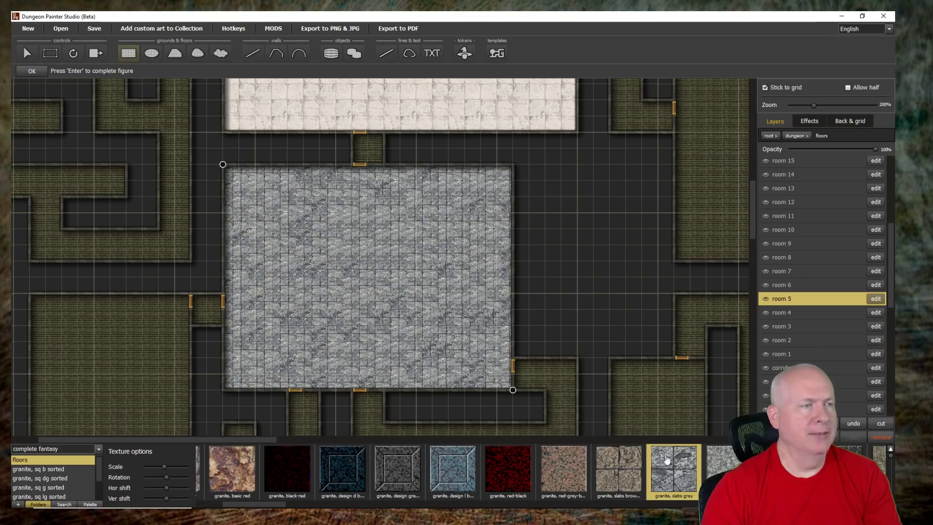
scroll(408, 307, up, 1)
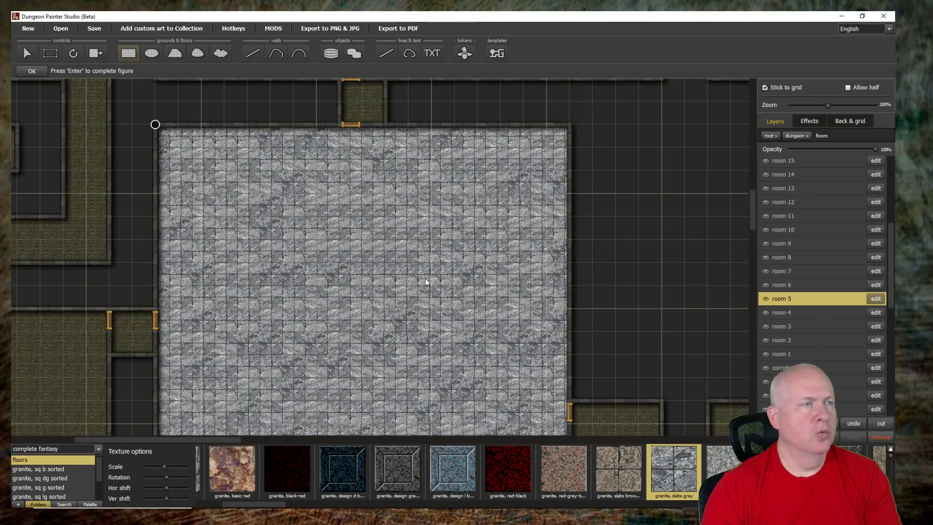
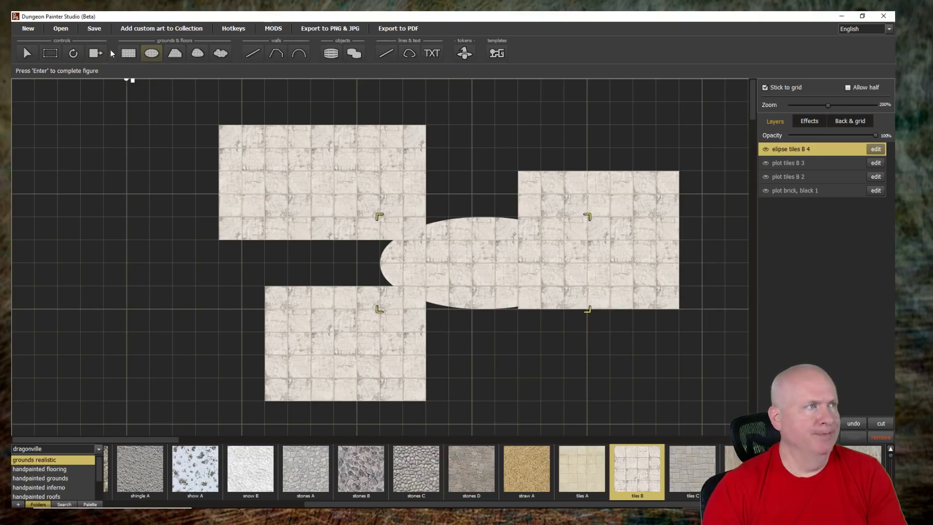
- Merge the overlapping rectangular and elliptical floors into one shape with Union and add a stone wall around it
click(50, 53)
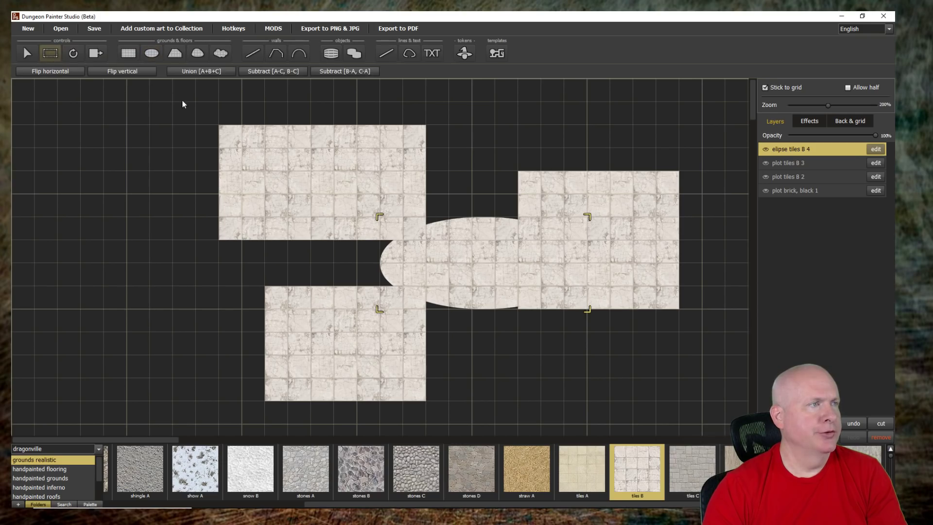
drag(192, 106, 706, 412)
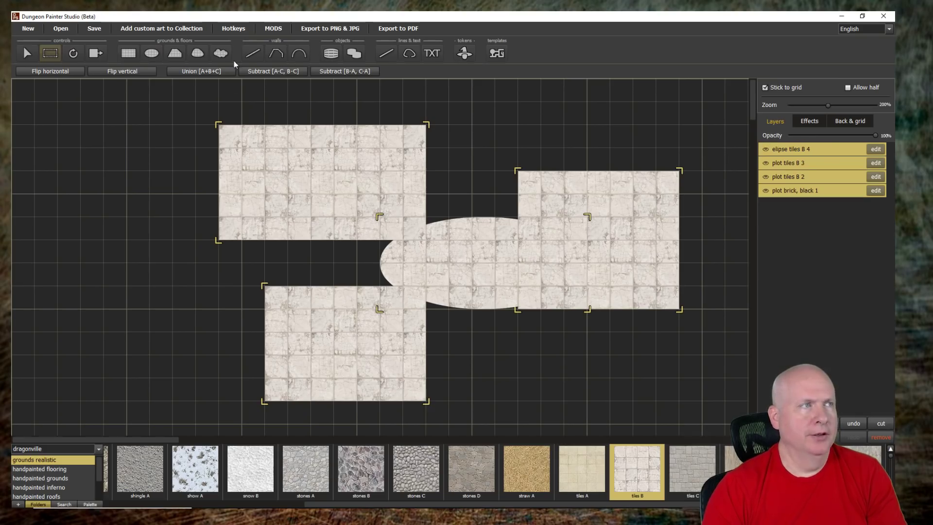
click(203, 71)
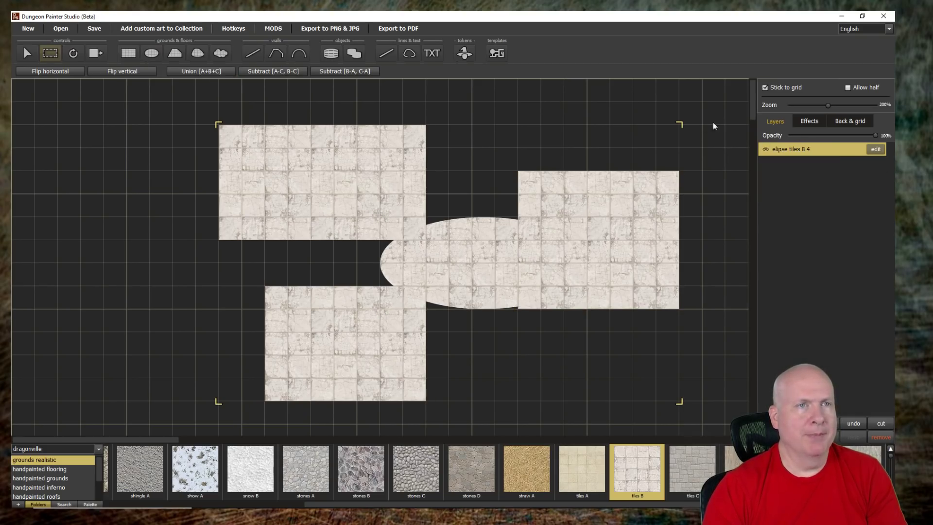
right_click(803, 151)
click(817, 164)
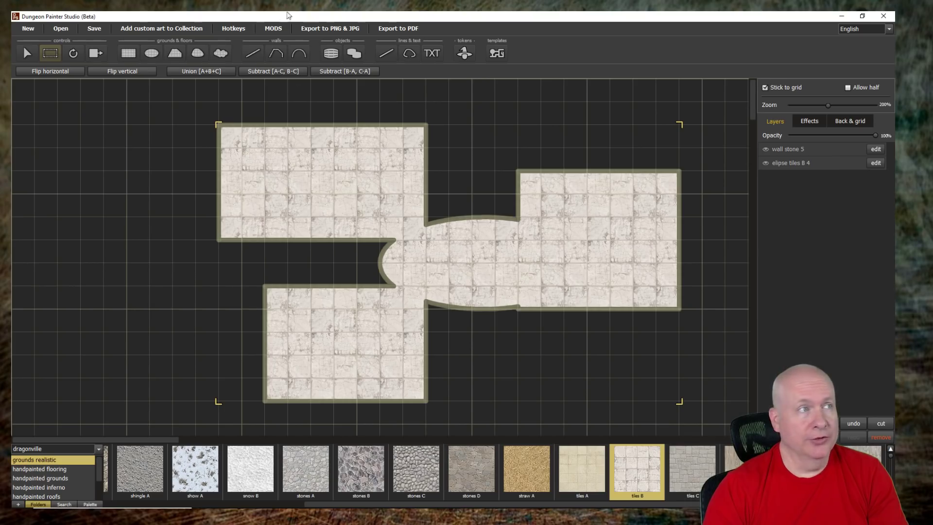
- Open the PNG & JPG export settings, turn off coordinates, and compare the Roll20.net and Fantasy Grounds resolution presets
click(330, 30)
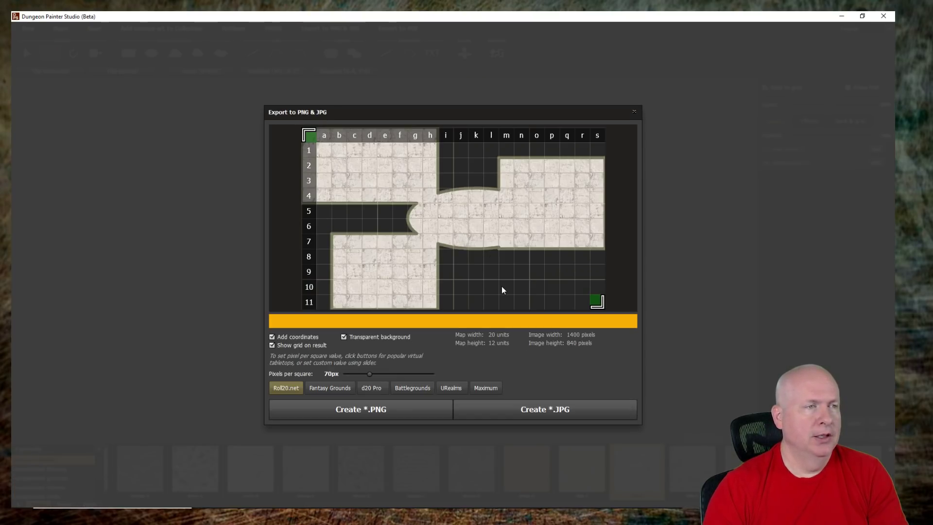
click(272, 337)
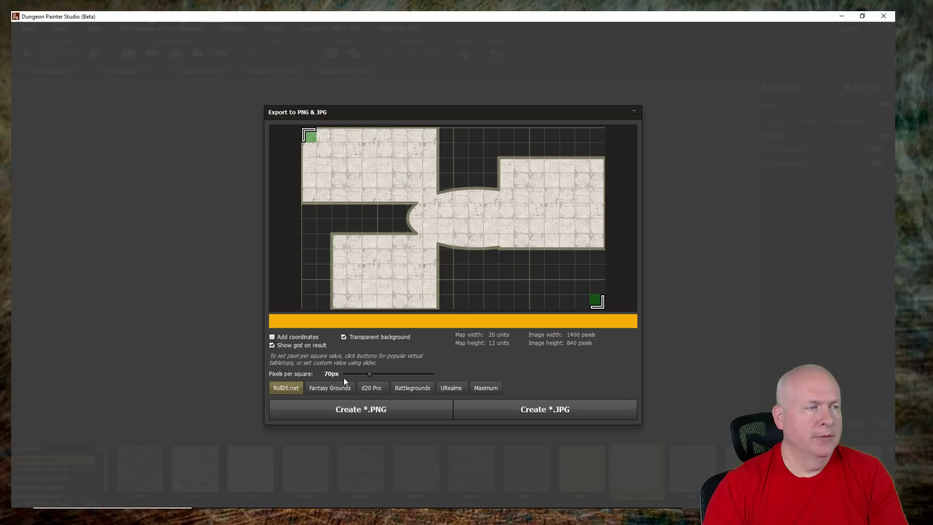
click(322, 389)
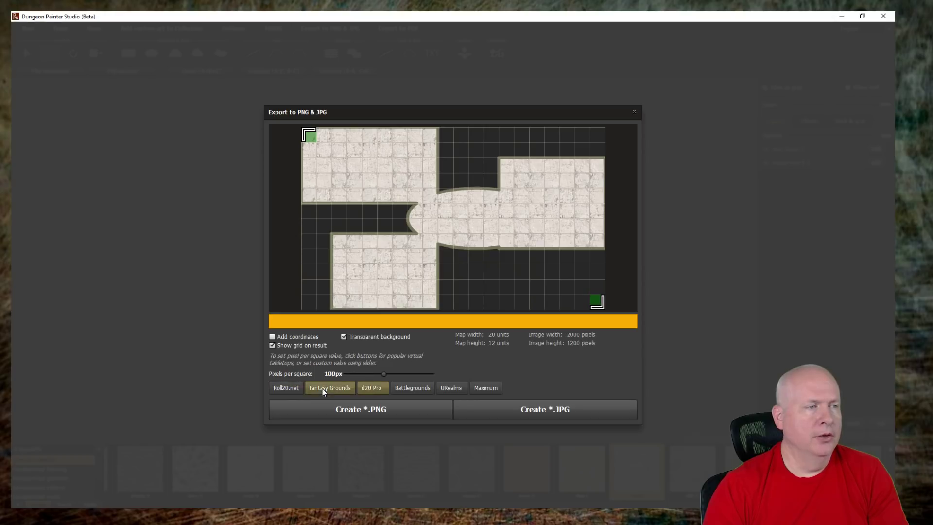
click(285, 388)
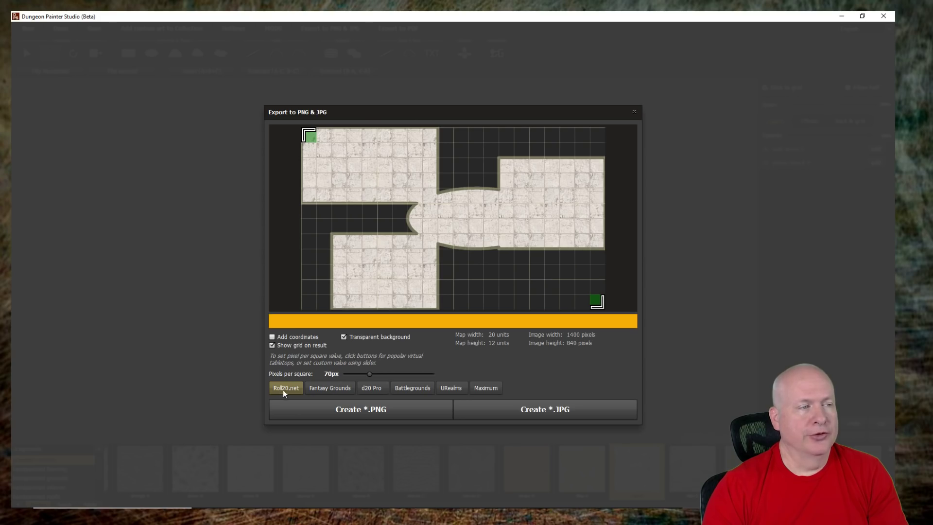
click(323, 388)
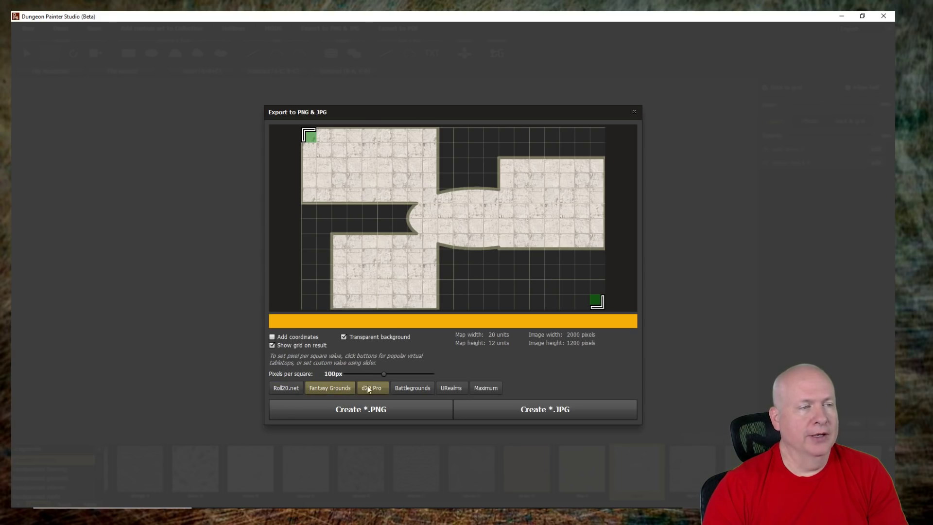
- Compare the Battlegrounds, URealms, Maximum and Roll20.net export presets, ending on the Fantasy Grounds preset of 100 pixels per square
click(411, 387)
click(450, 387)
click(484, 387)
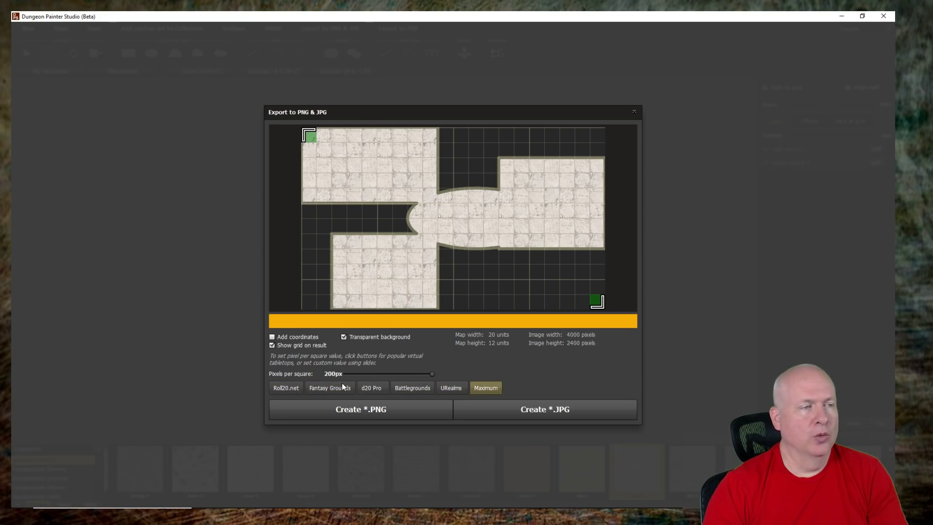
click(293, 387)
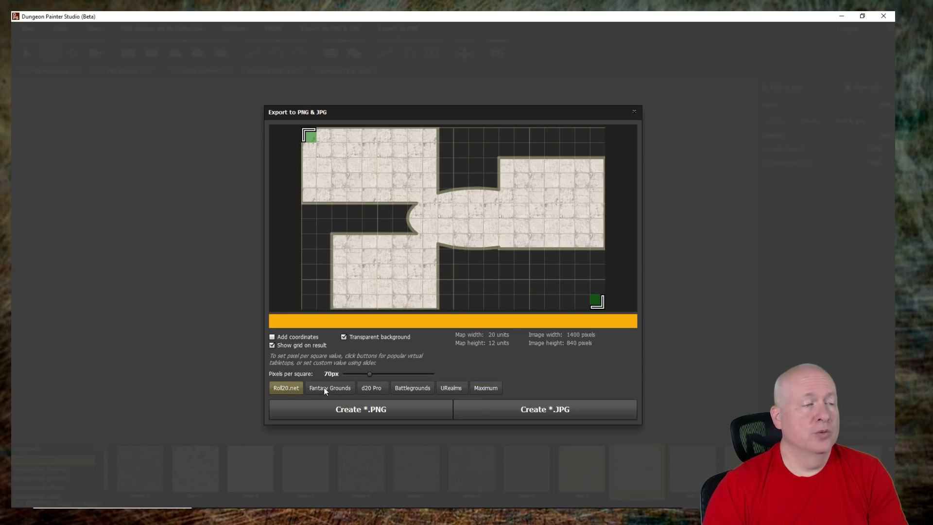
click(324, 387)
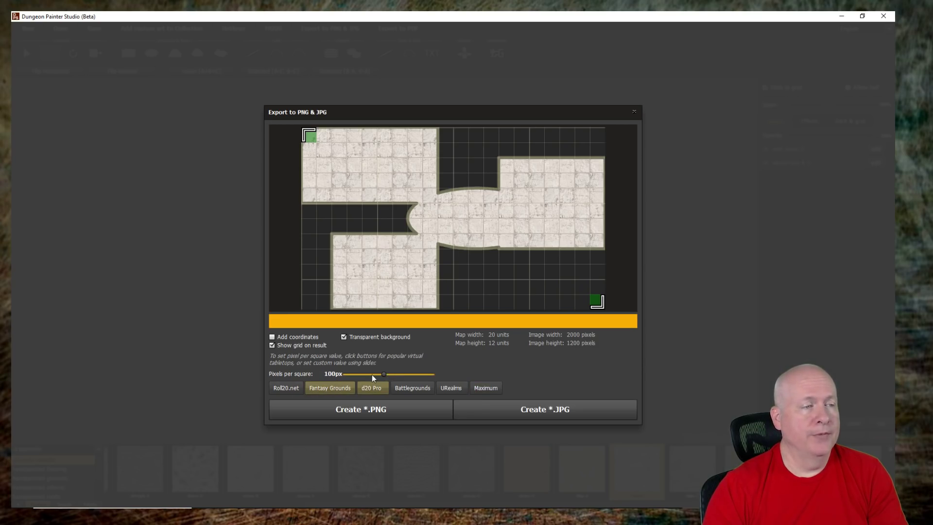
- Try export resolutions of 70, 200 and 50 pixels per square, and close the export settings without creating an image
drag(383, 374, 368, 373)
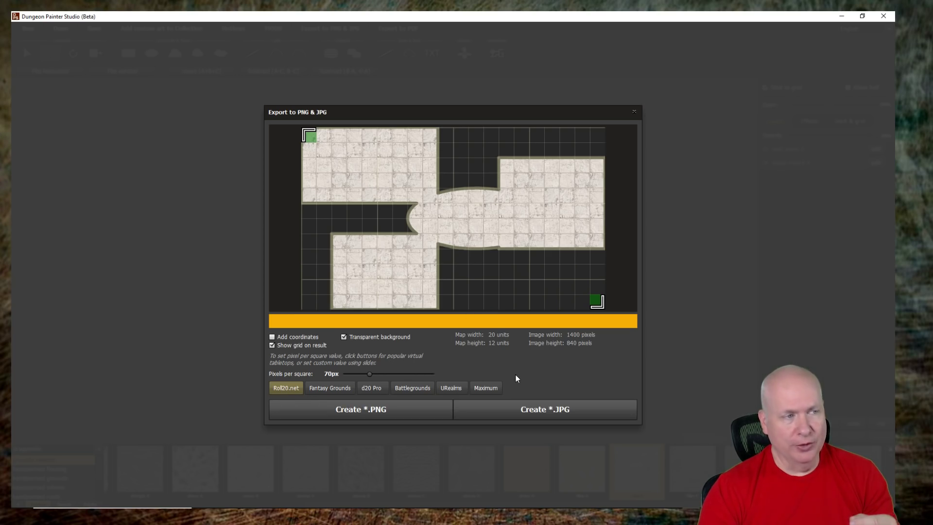
click(478, 387)
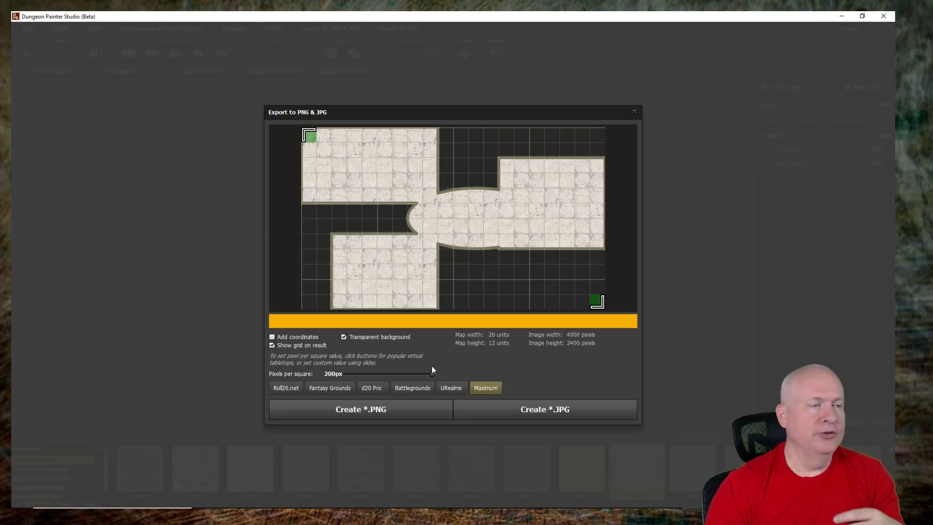
drag(431, 374, 358, 375)
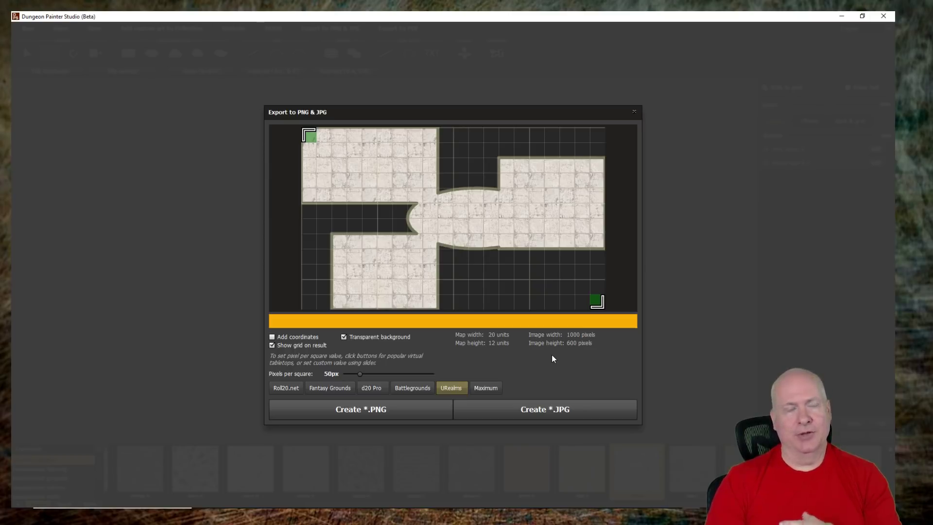
click(634, 112)
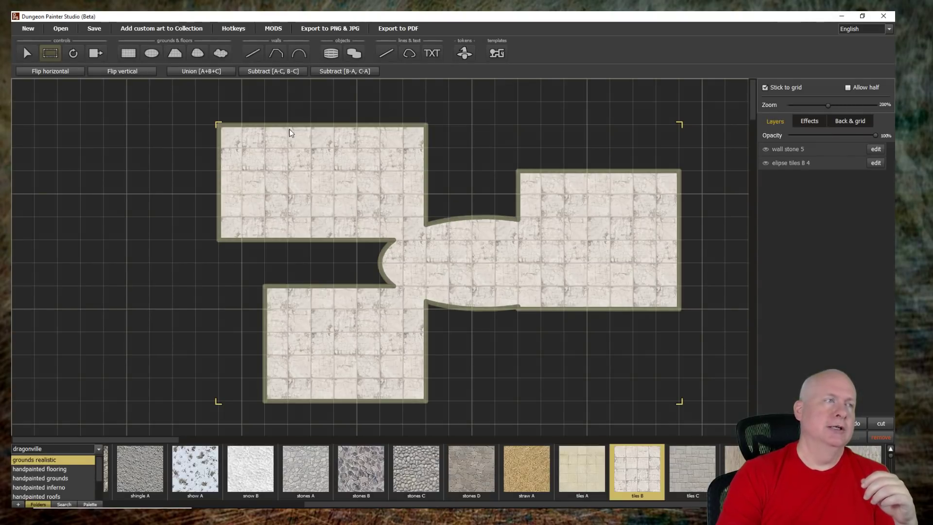
- Draw a smooth-cornered tiles B floor about 5 by 6 squares west of the upper-left room, and check its layer options for adding a wall
click(197, 55)
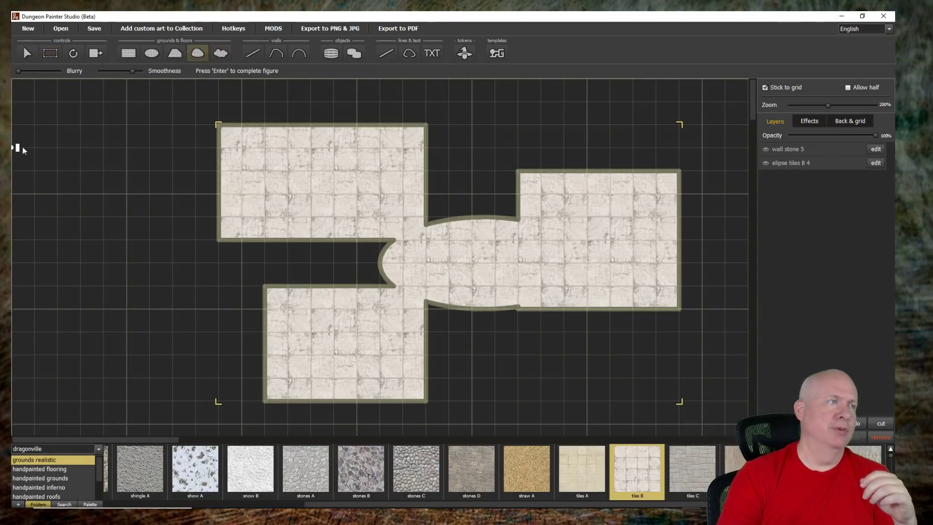
click(80, 200)
click(196, 217)
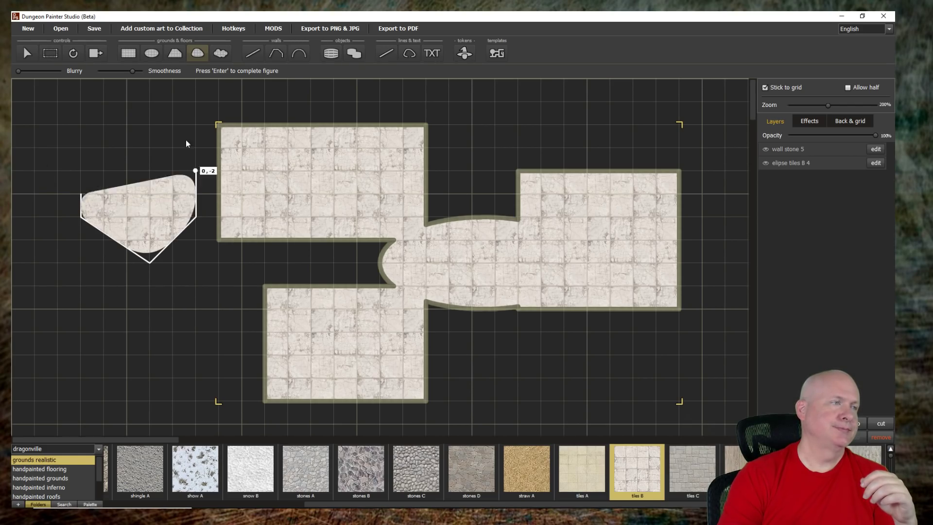
click(195, 125)
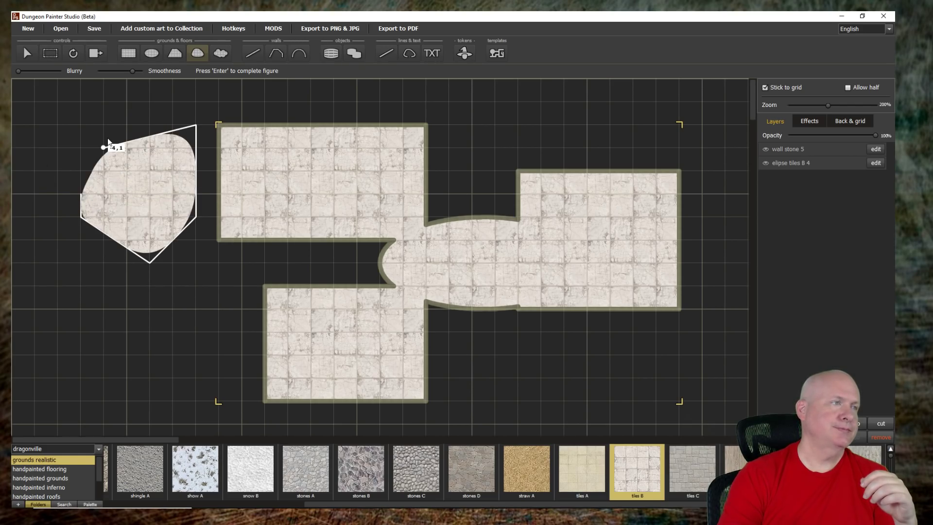
click(80, 179)
key(Return)
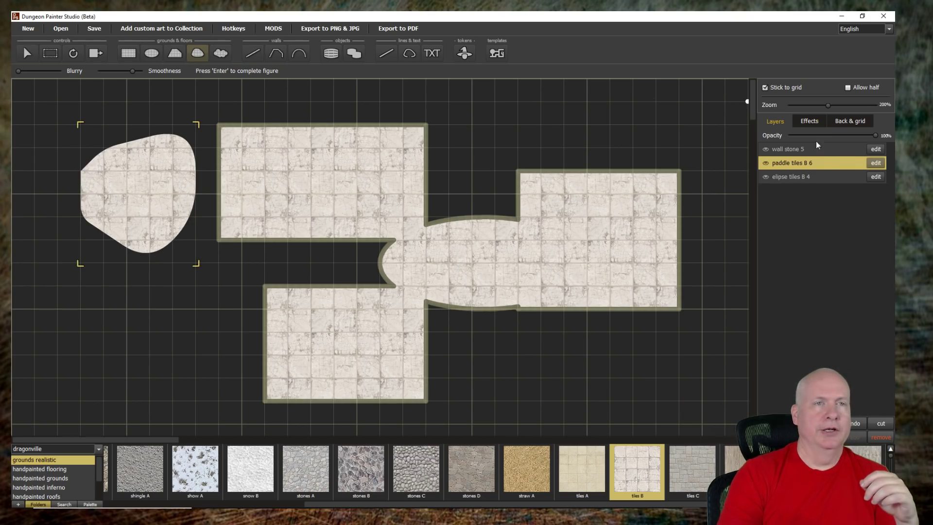
right_click(801, 166)
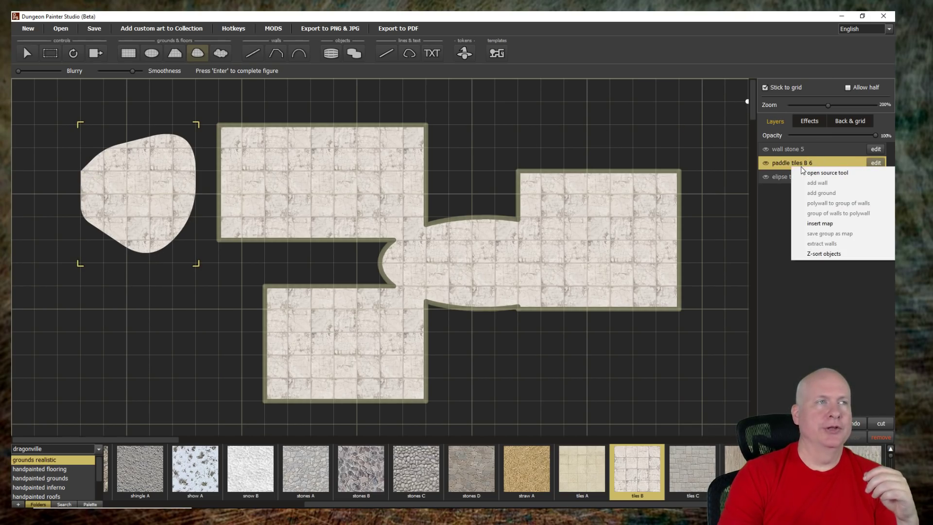
- Allow half-grid snapping and draw a nearly circular stone arc wall about 4 squares across over the rounded floor
click(298, 53)
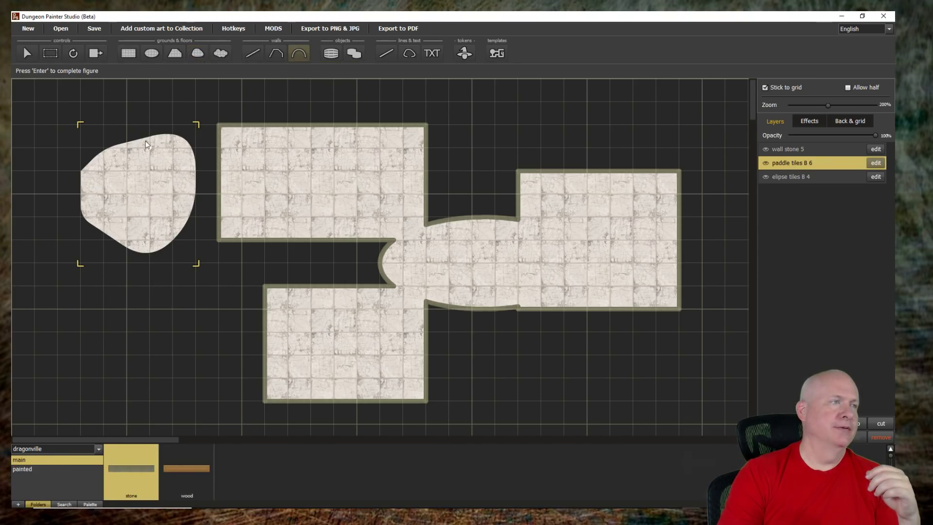
click(849, 88)
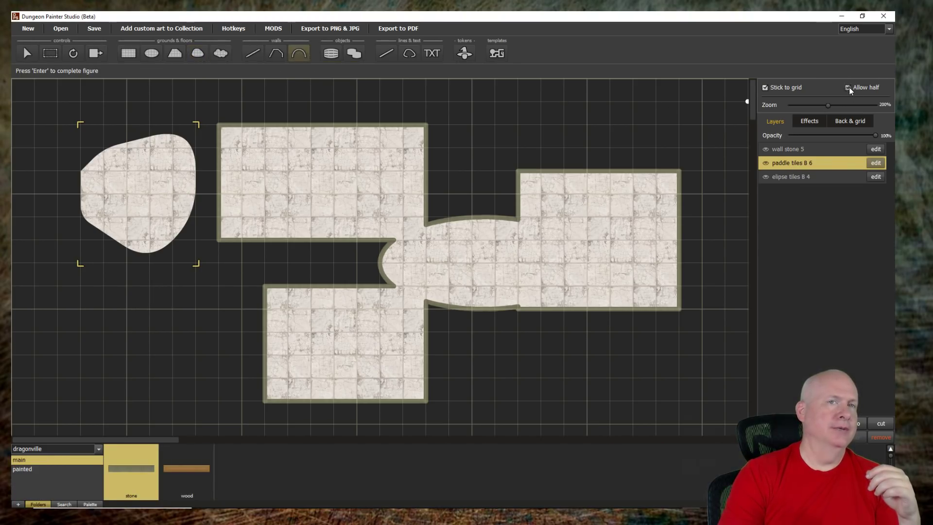
click(169, 134)
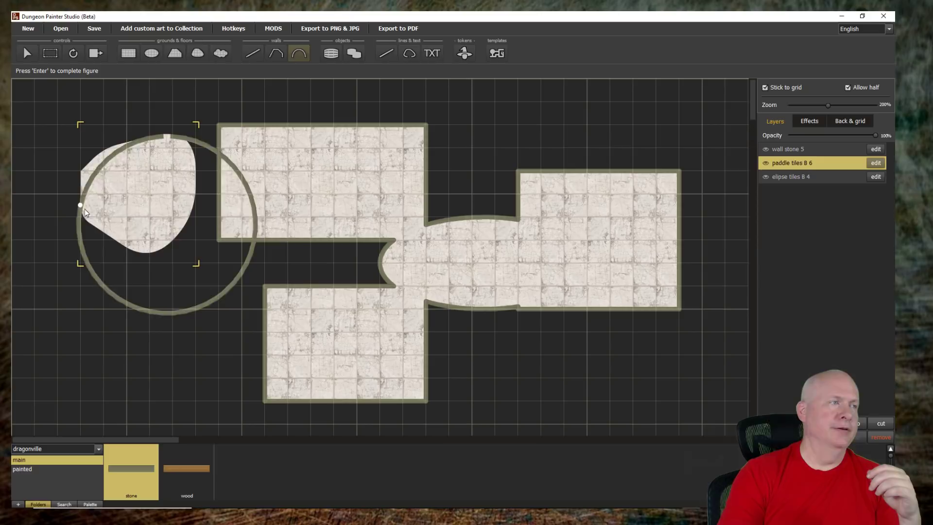
click(134, 214)
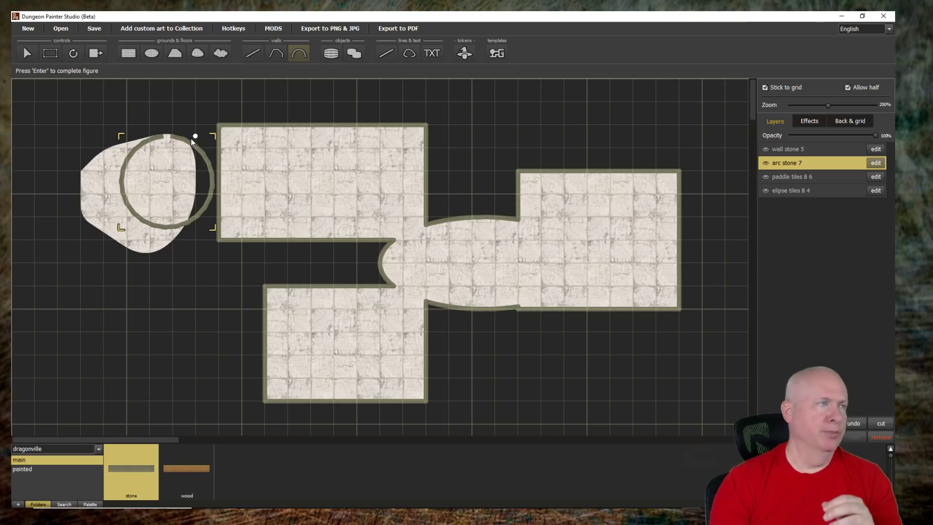
- Draw an irregular smooth-cornered tiles B floor, about 7 squares wide, southwest of the merged rooms
click(197, 53)
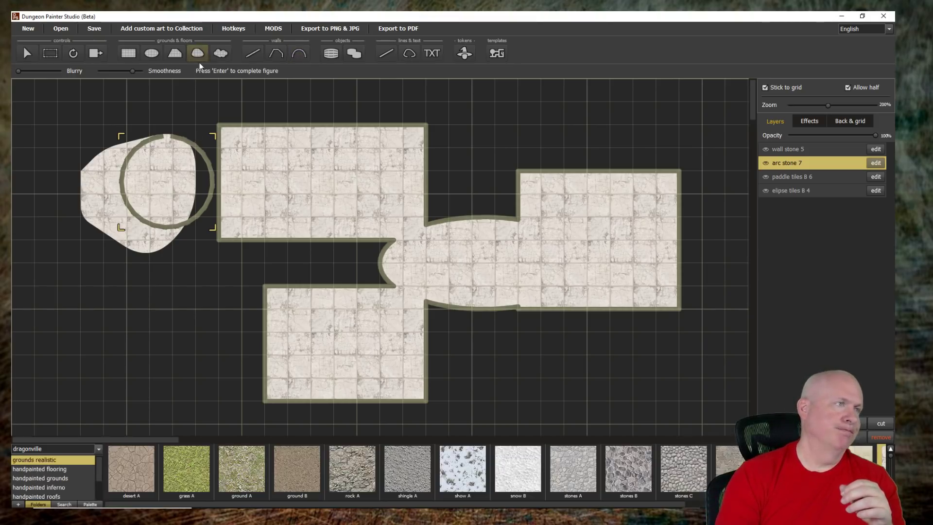
click(184, 320)
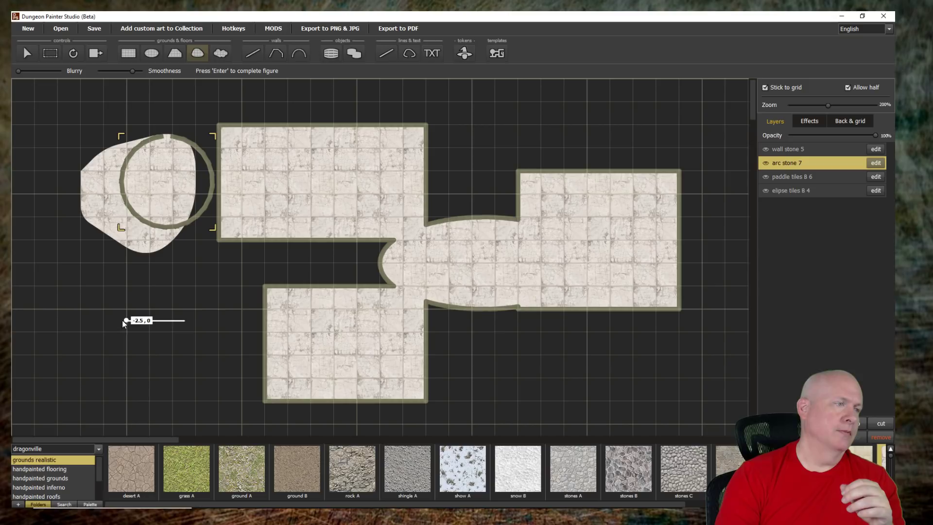
click(57, 343)
click(115, 366)
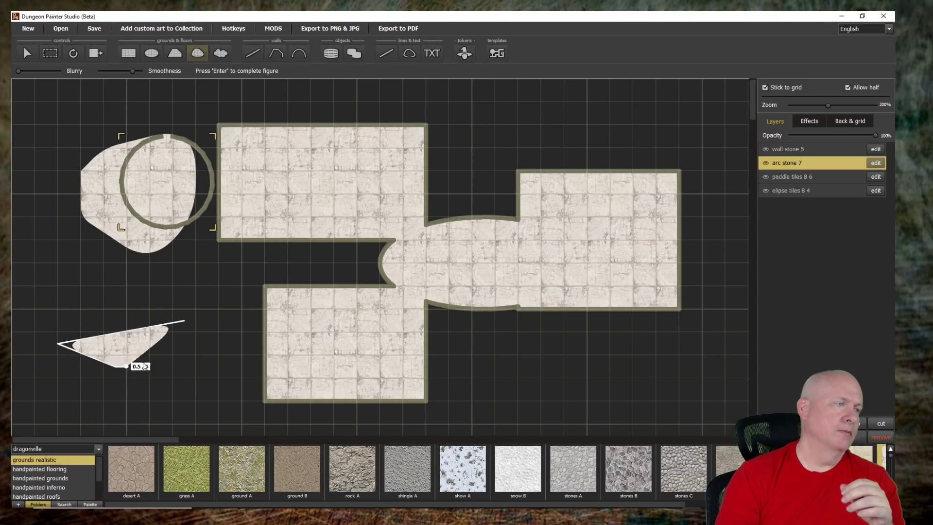
click(210, 345)
click(222, 311)
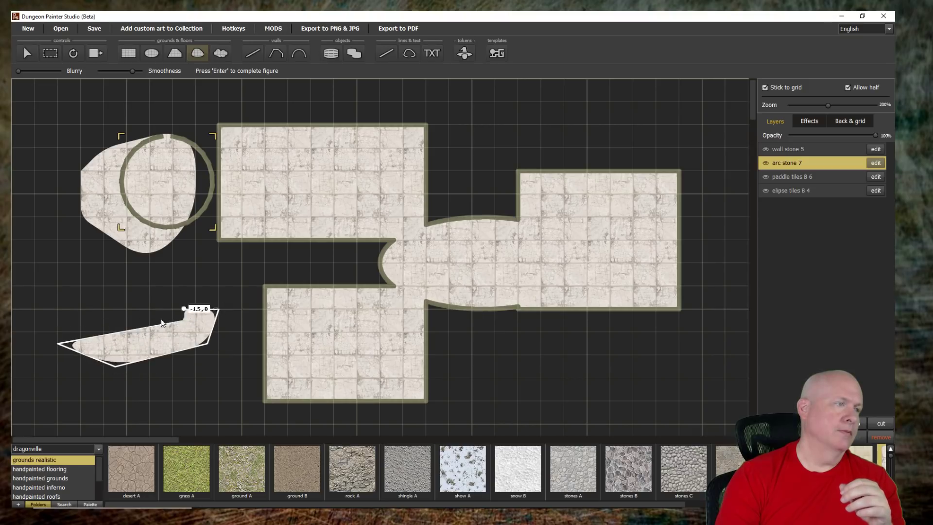
click(82, 331)
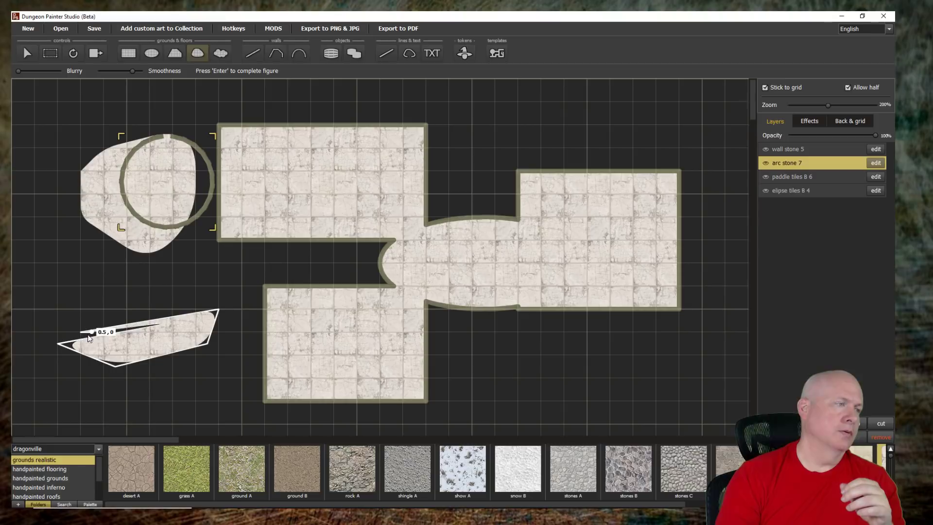
click(126, 332)
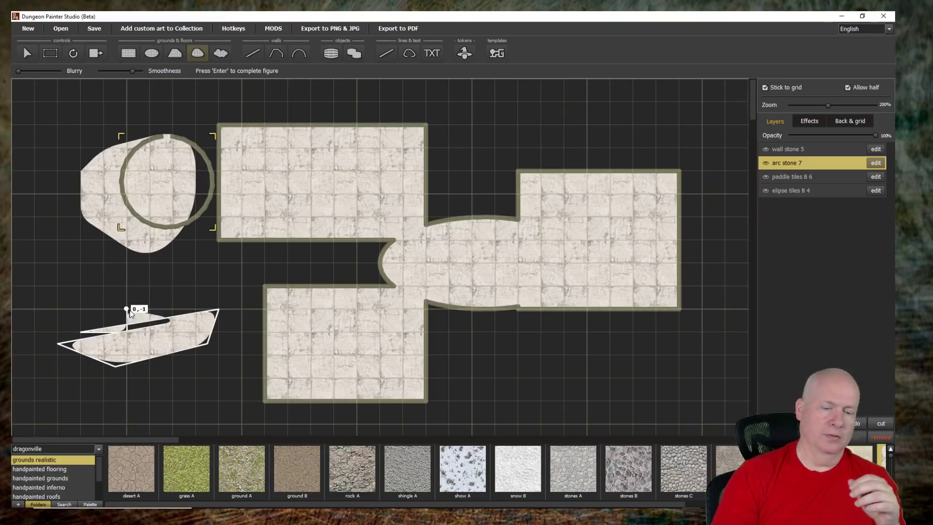
key(Return)
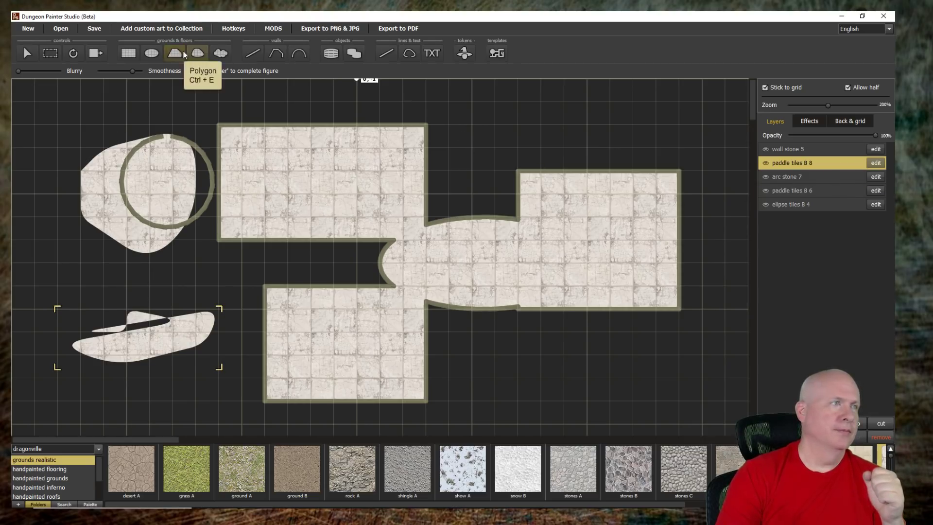
- Brush a soft-edged strip of tiles B floor south of the eastern room, and check its layer options for adding a wall
click(222, 54)
mouse_move(484, 355)
mouse_down()
mouse_move(649, 344)
mouse_move(698, 366)
mouse_move(569, 373)
mouse_up()
mouse_move(518, 360)
mouse_down()
mouse_move(635, 348)
mouse_move(673, 357)
mouse_move(644, 362)
mouse_up()
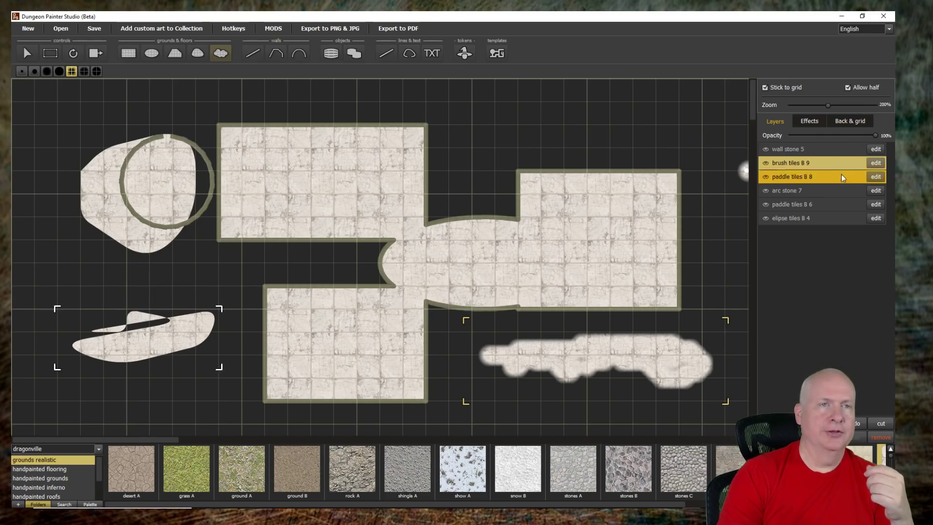
right_click(826, 166)
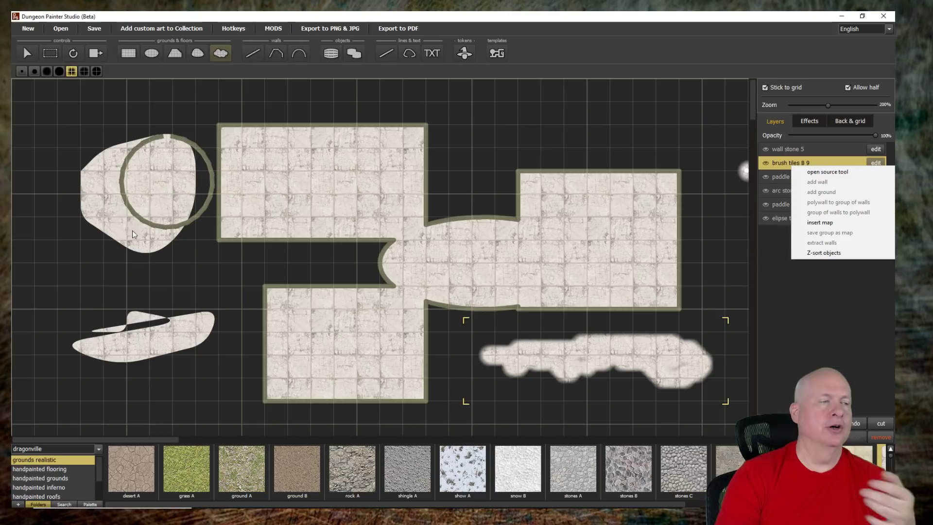
click(157, 194)
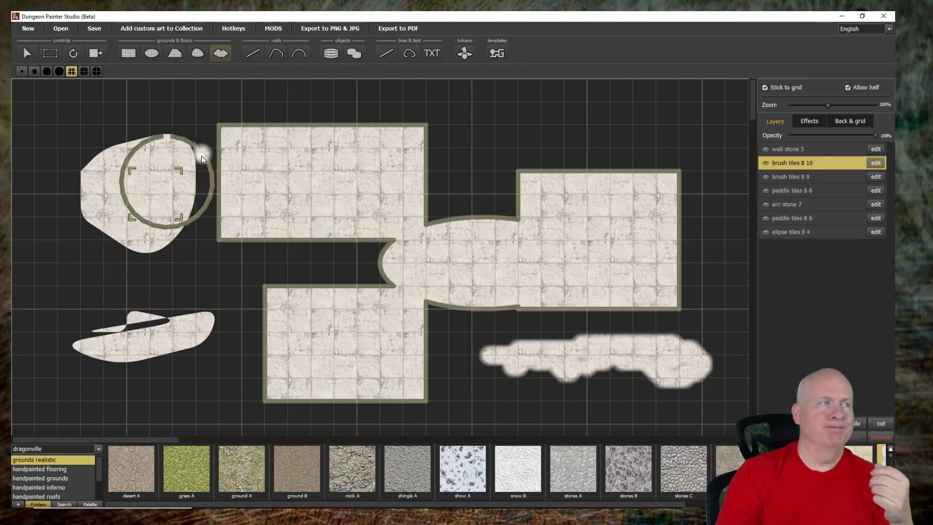
- Select the circular stone arc wall over the rounded floor and open its shape for editing
click(27, 52)
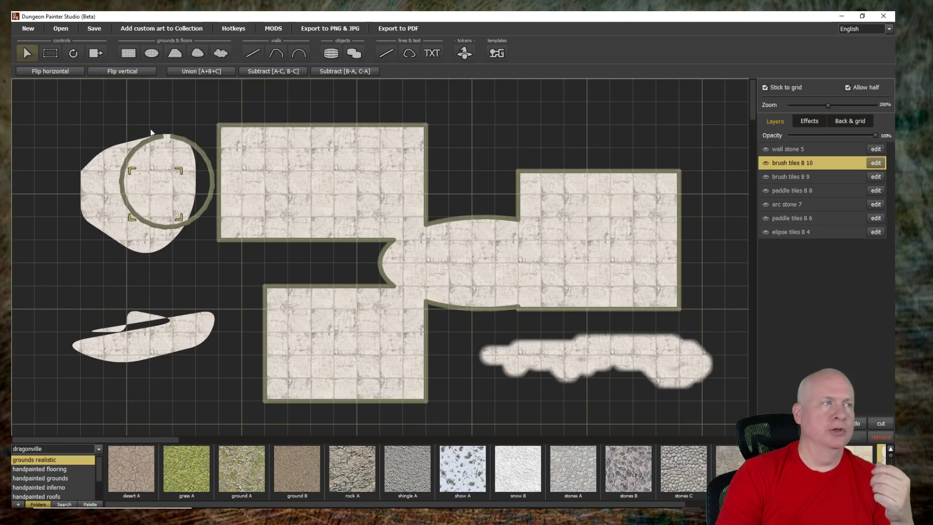
click(200, 150)
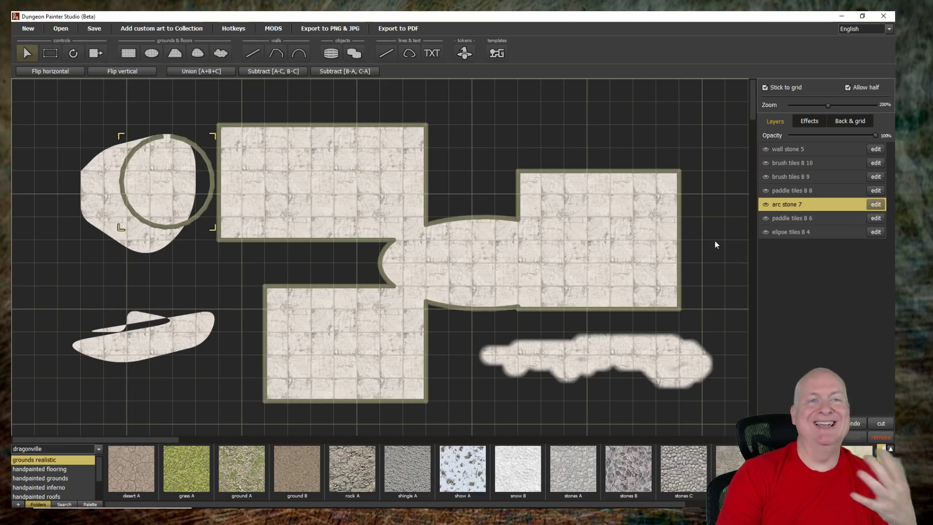
click(876, 205)
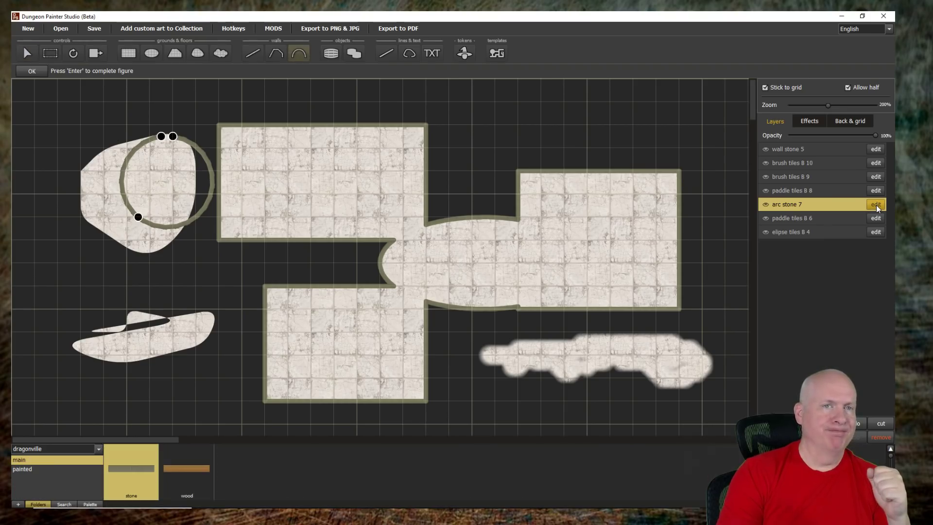